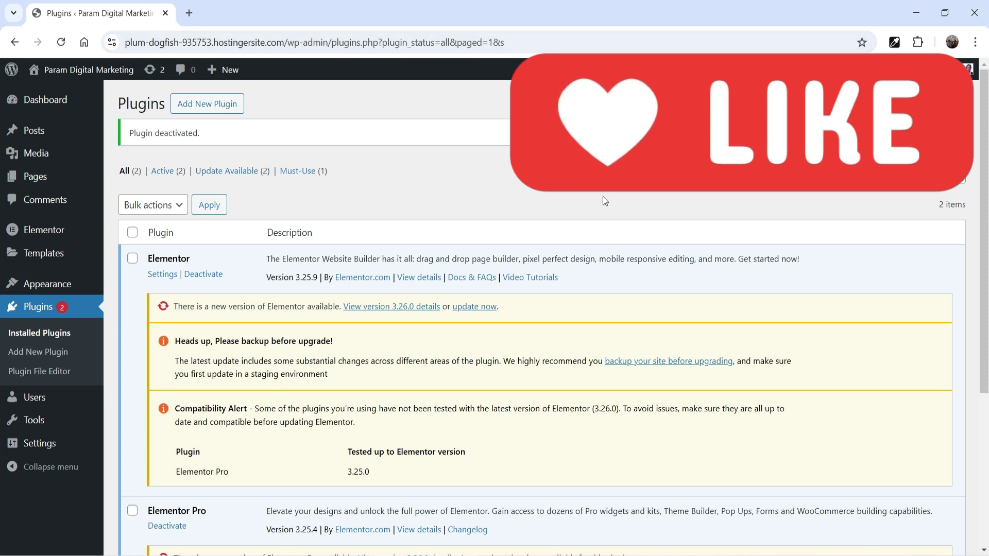
Open the site's Home page from the pages list in a new browser tab and check its default header and footer
click(28, 187)
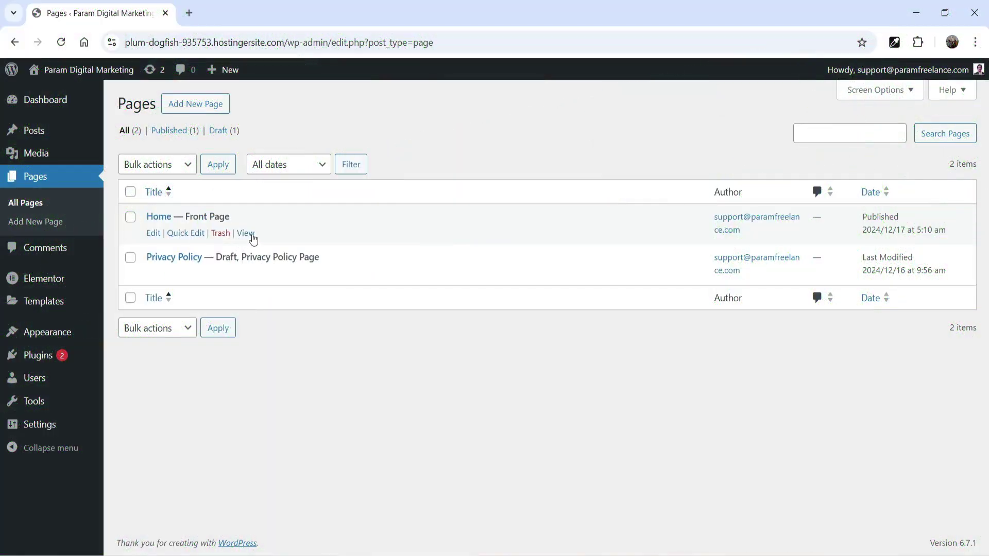
right_click(248, 234)
click(304, 253)
key(ctrl+Tab)
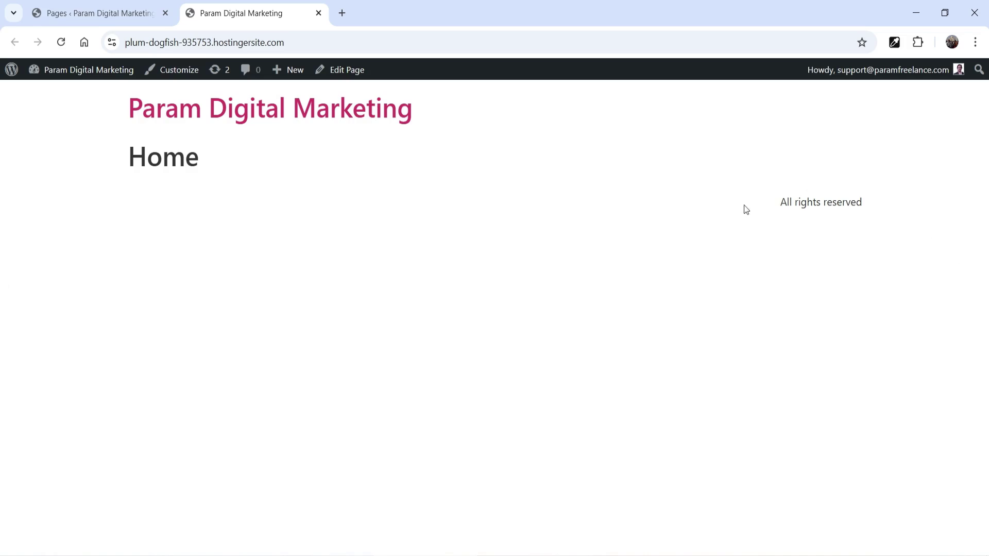
drag(741, 202, 922, 208)
click(847, 286)
Return to the WordPress admin, open Elementor's Theme Builder and add a new Header template
click(98, 13)
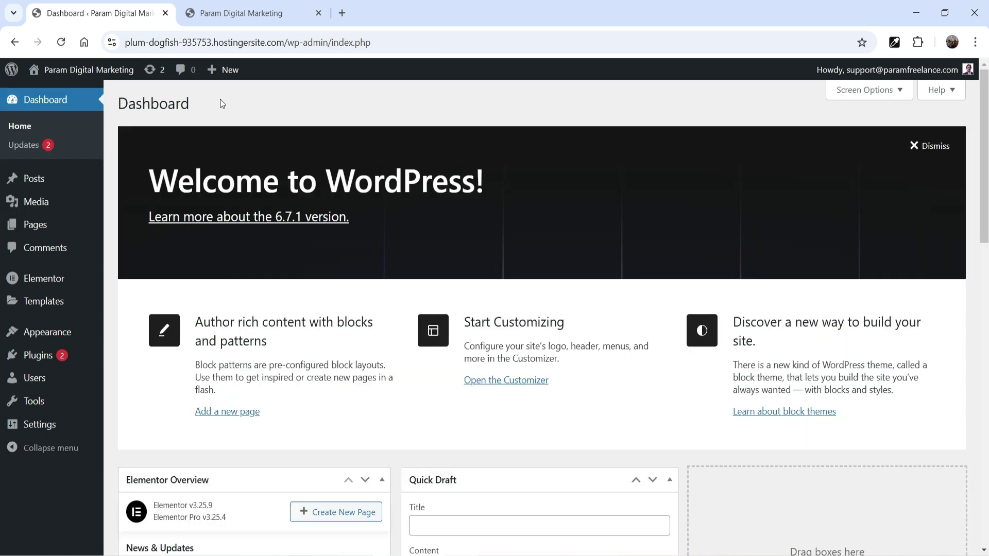
mouse_move(54, 289)
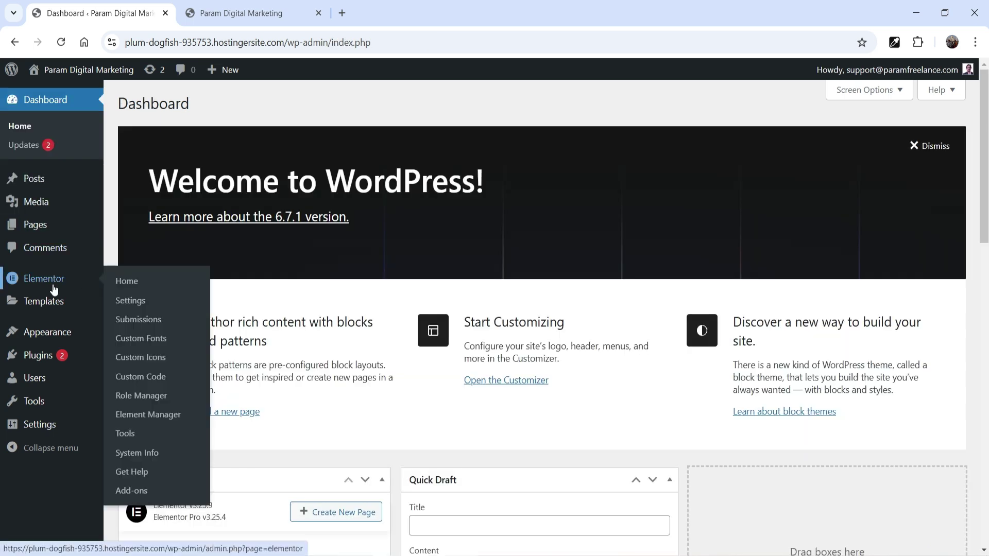
mouse_move(47, 308)
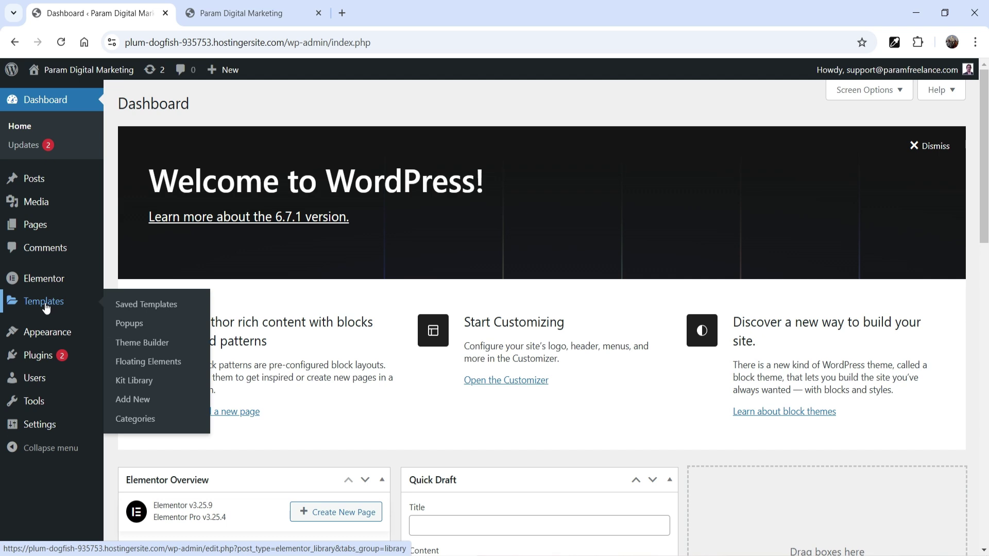
click(143, 342)
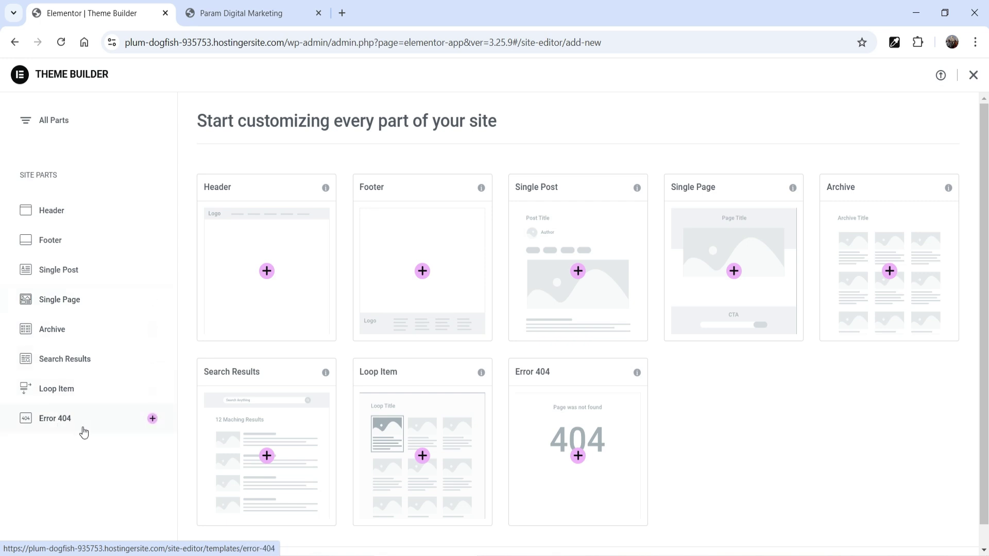
click(73, 210)
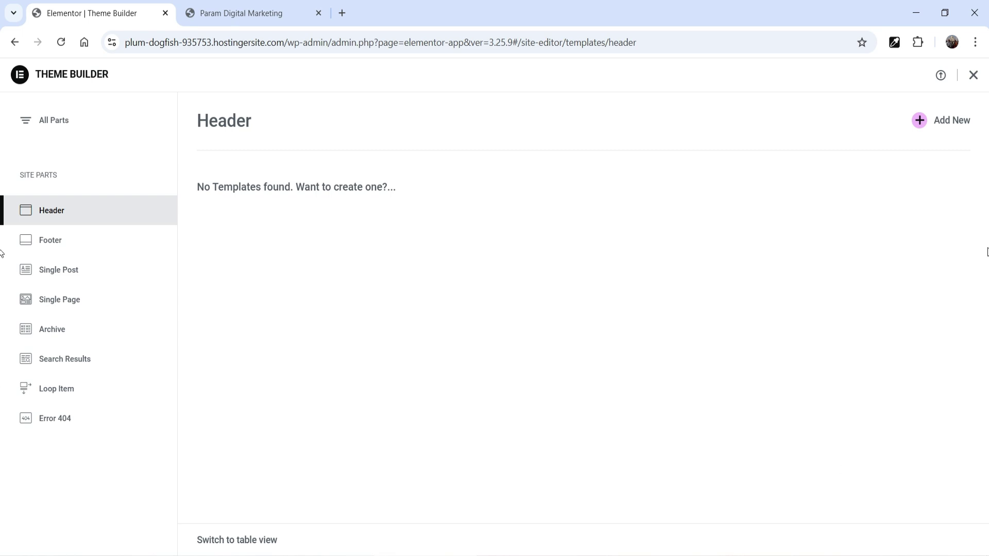
click(954, 120)
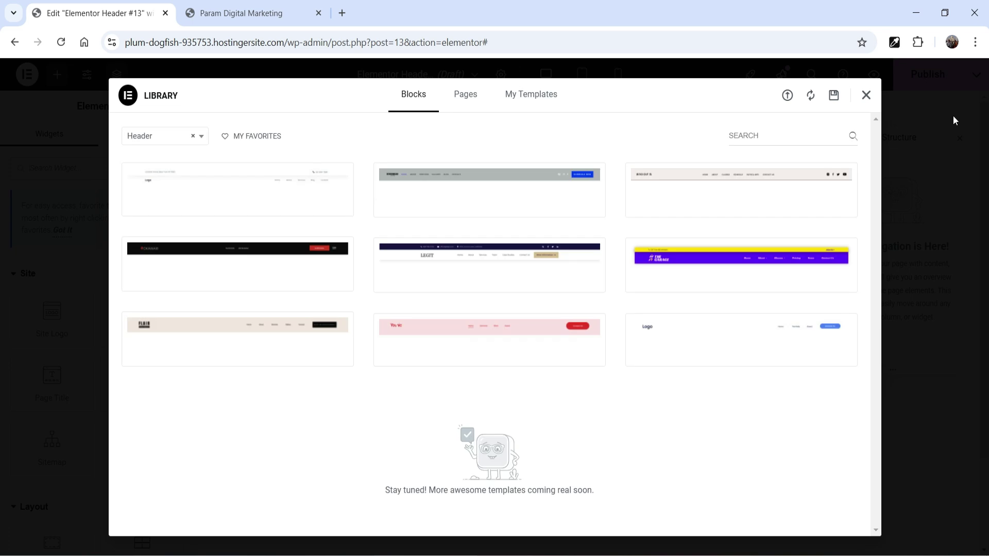
Look through the template library's block categories, header blocks, page templates and saved templates
click(201, 136)
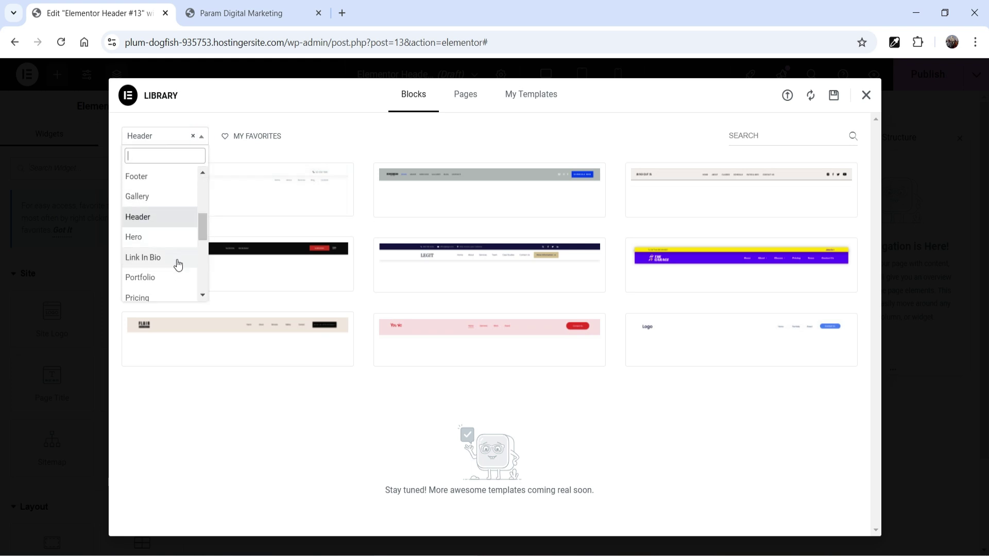
scroll(173, 265, down, 3)
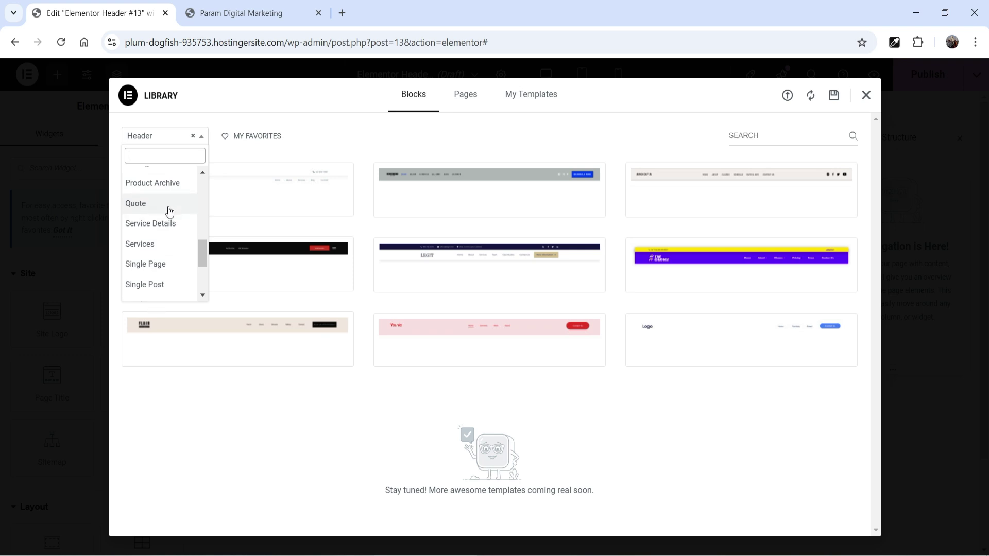
scroll(169, 248, up, 5)
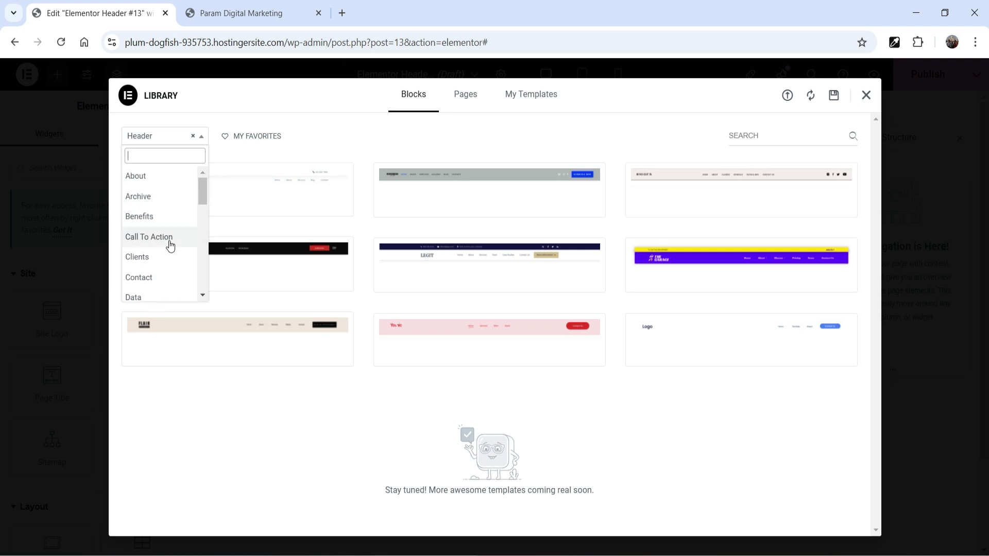
click(271, 152)
mouse_move(126, 169)
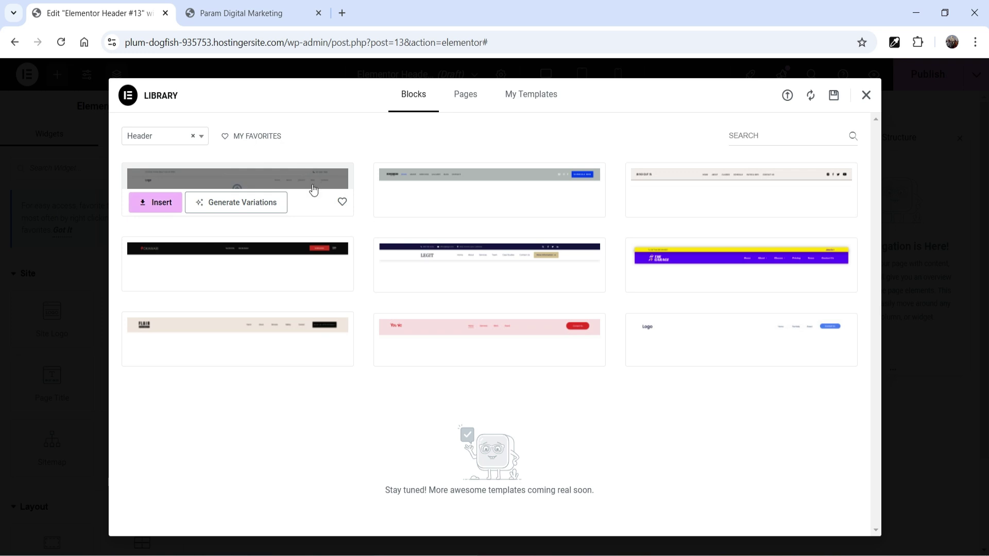
mouse_move(267, 260)
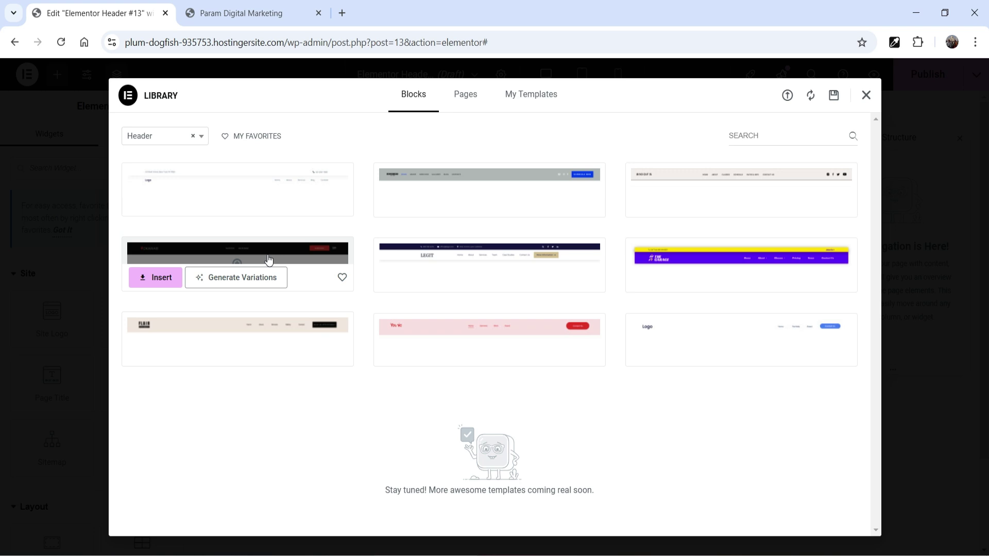
click(474, 97)
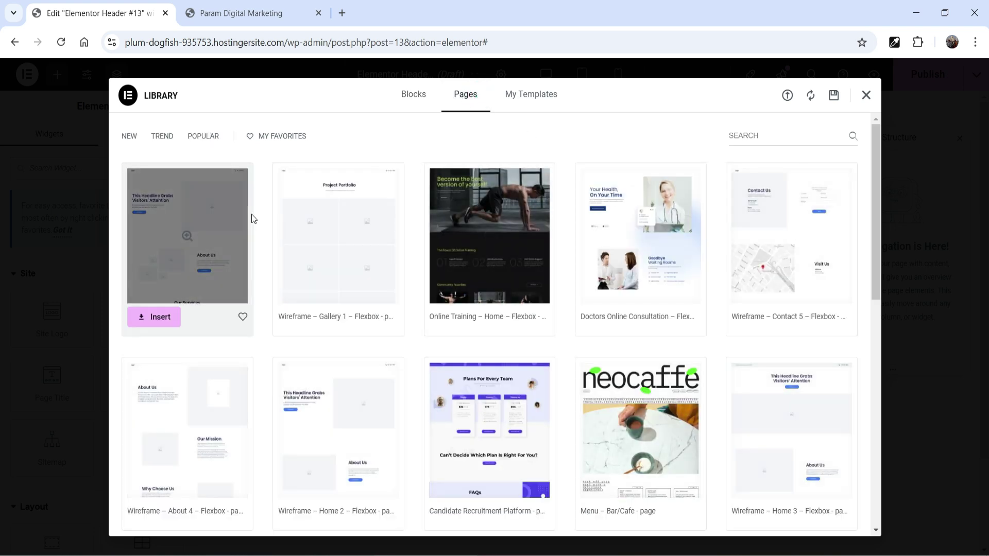
click(545, 98)
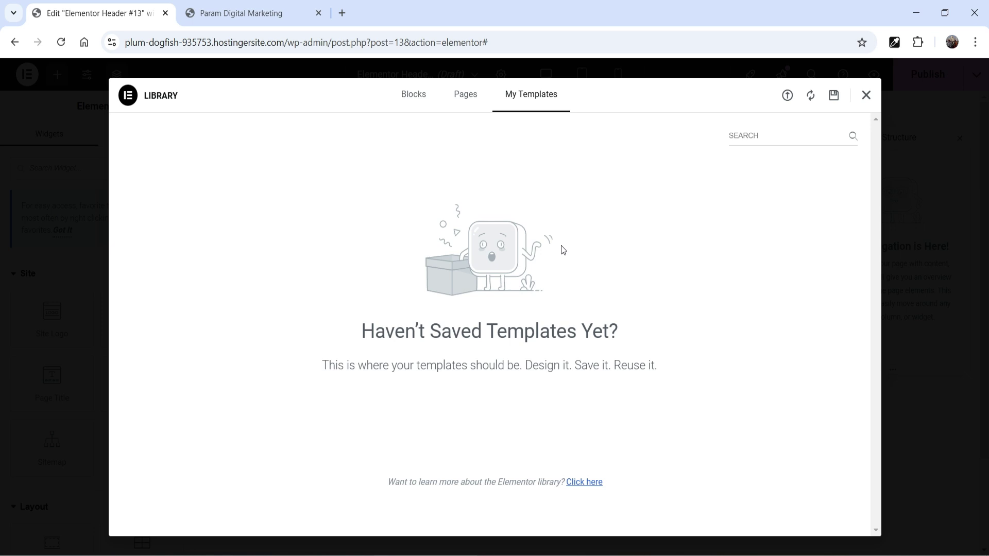
click(419, 98)
Preview the yellow and purple "The Garage" header block in the template library
mouse_move(415, 198)
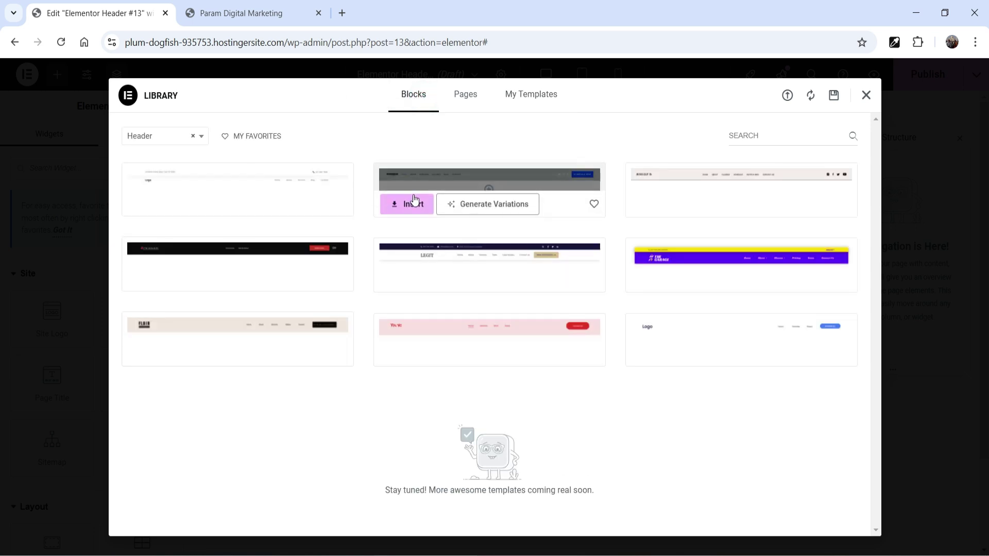
mouse_move(712, 273)
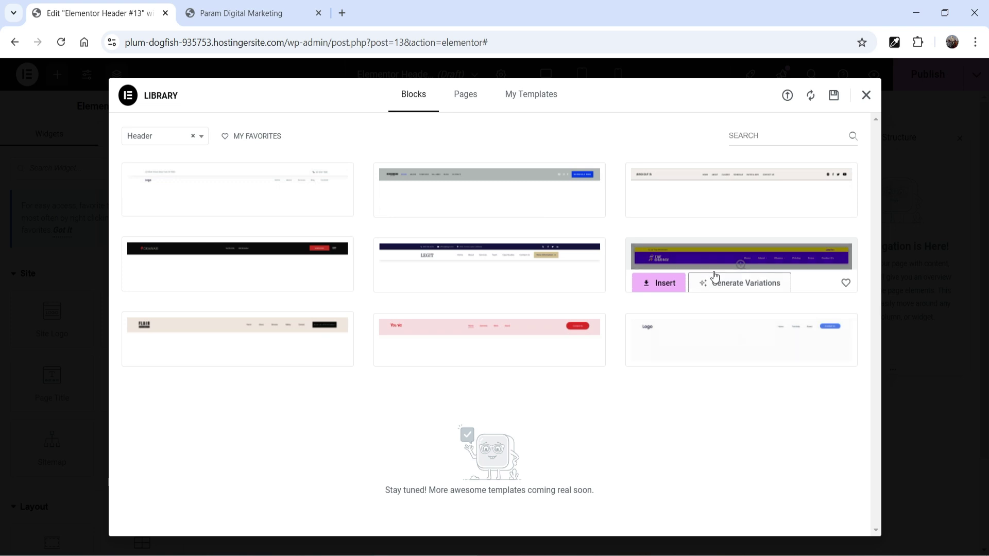
click(737, 256)
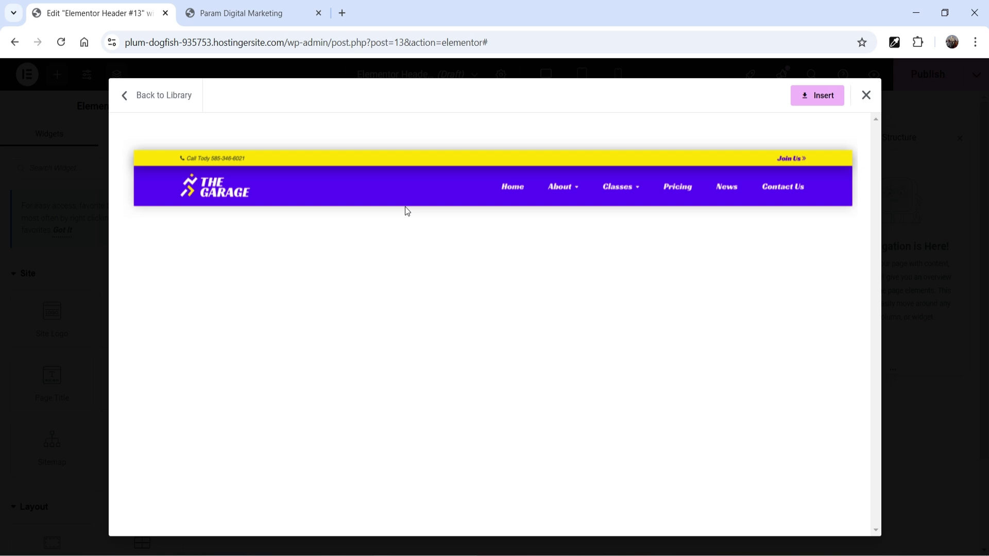
click(834, 97)
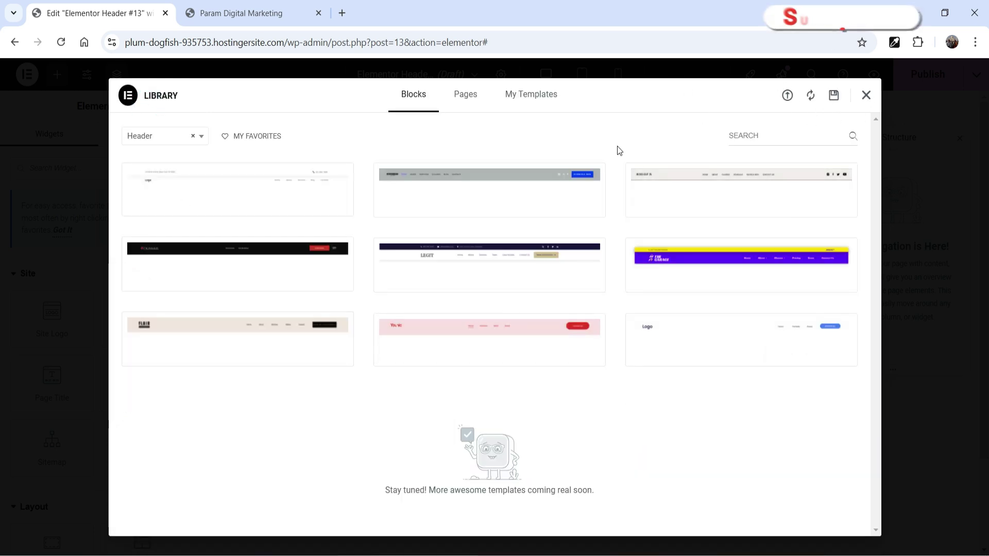
Dismiss the template library and the notification, and move the Structure window down clear of the empty section
click(865, 95)
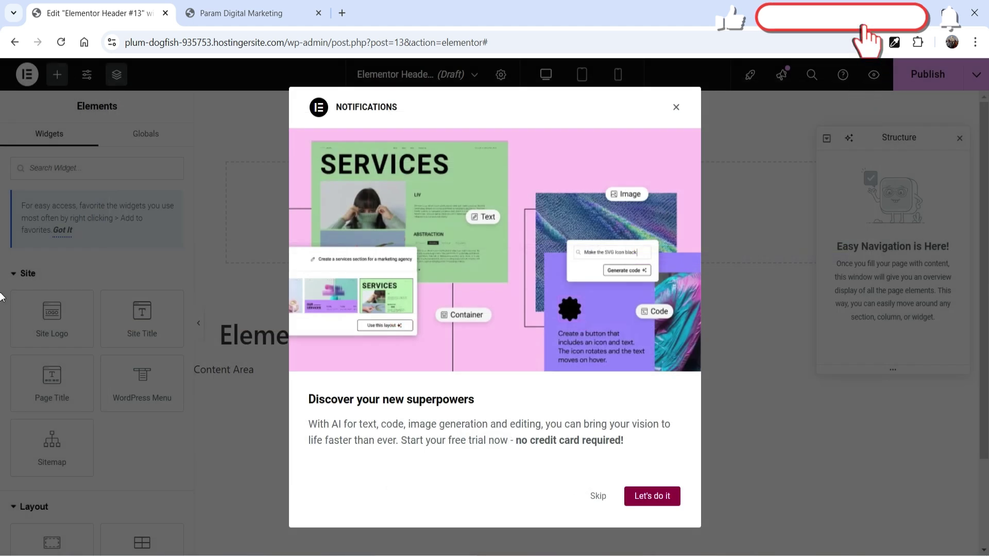
click(676, 107)
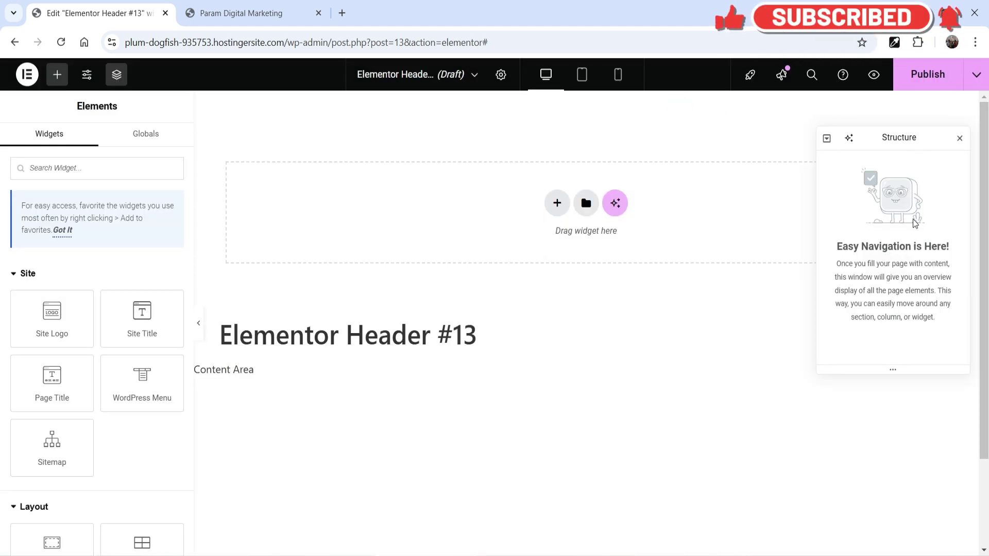
drag(917, 137, 917, 340)
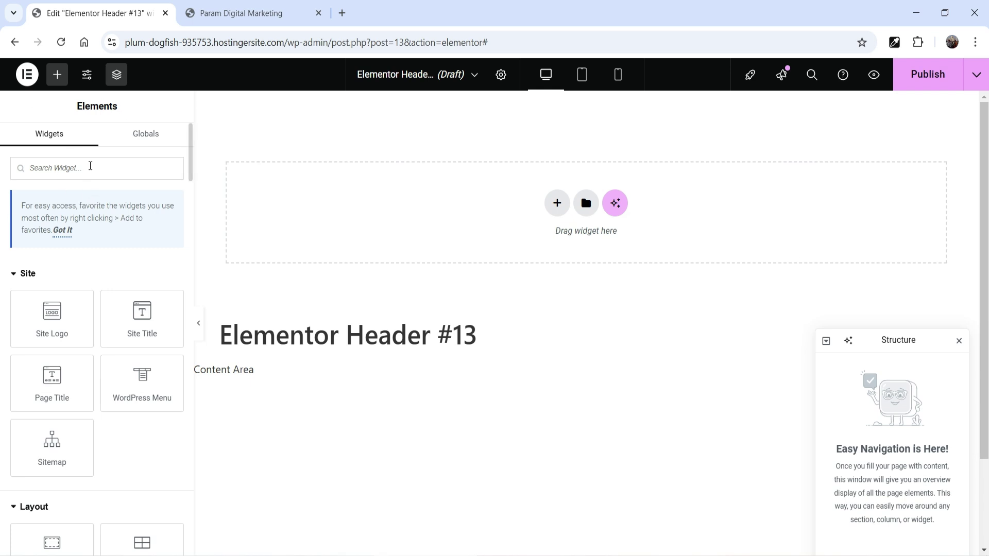
Examine the available widgets by category, from Site, Layout and Basic through Pro, General, Link In Bio and WordPress
scroll(96, 269, down, 1)
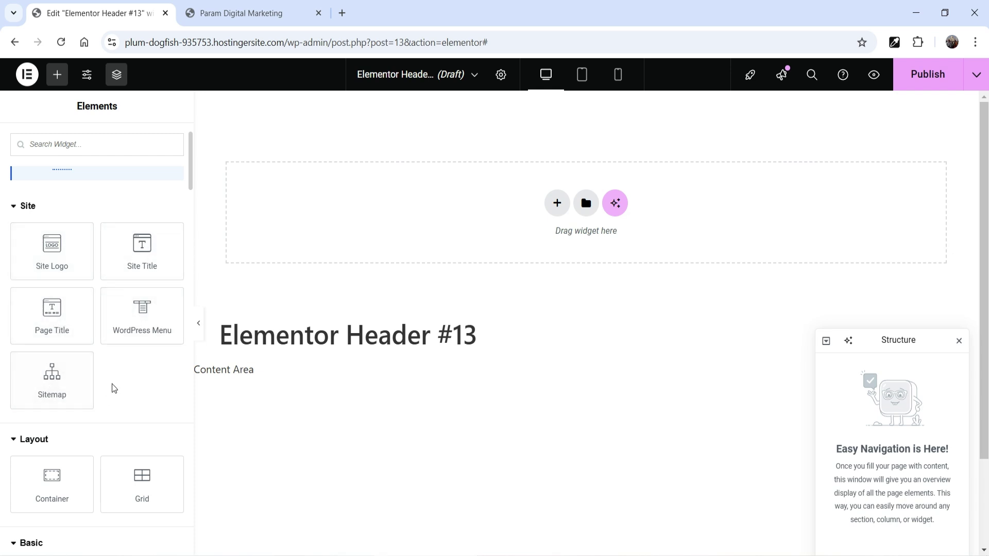
scroll(105, 303, down, 4)
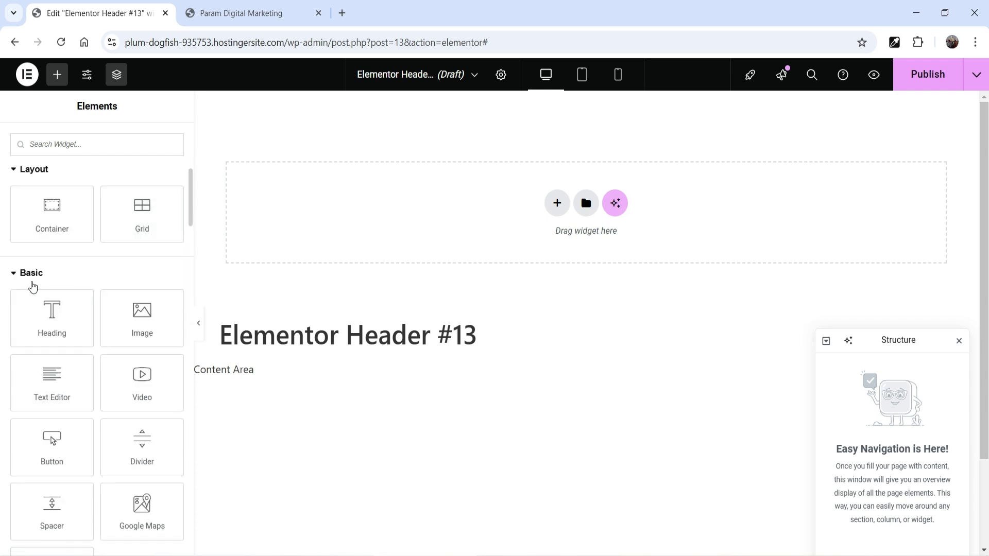
scroll(52, 291, down, 2)
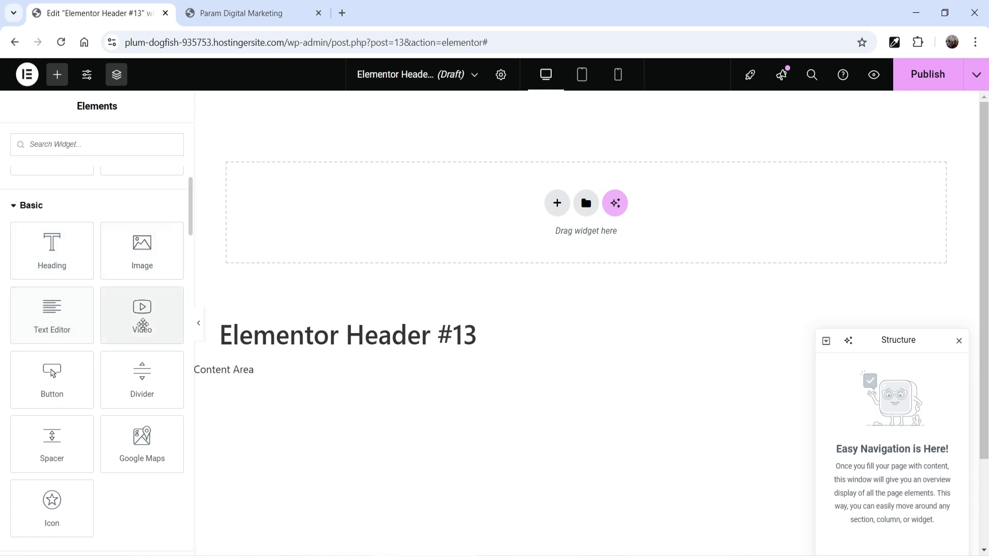
scroll(135, 296, down, 3)
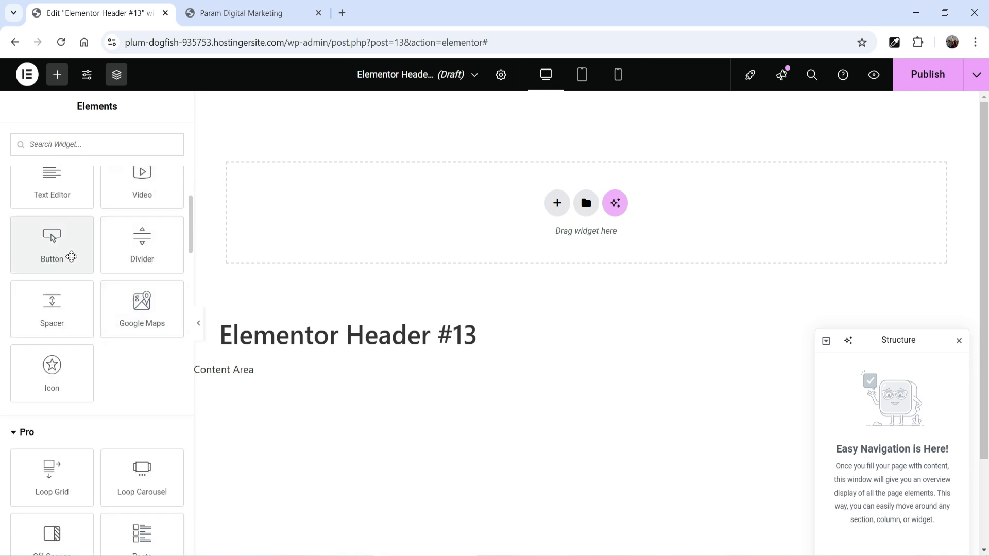
scroll(97, 322, down, 4)
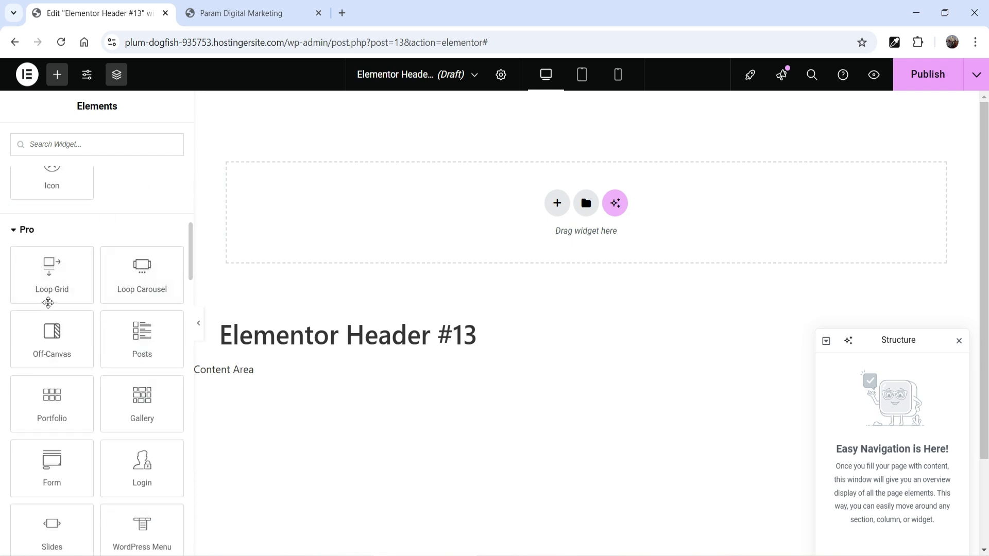
scroll(97, 258, up, 4)
scroll(103, 273, down, 5)
scroll(78, 287, up, 2)
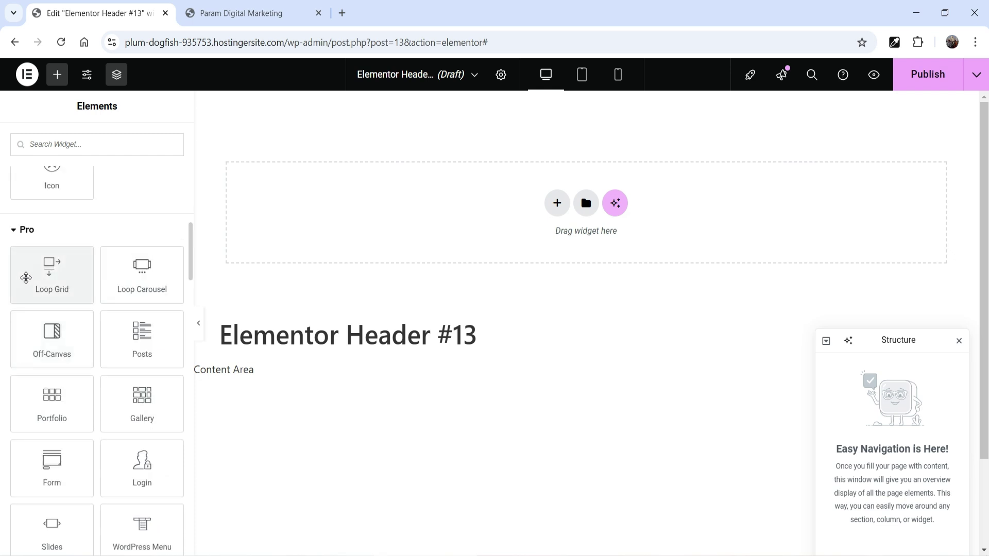
scroll(118, 404, down, 2)
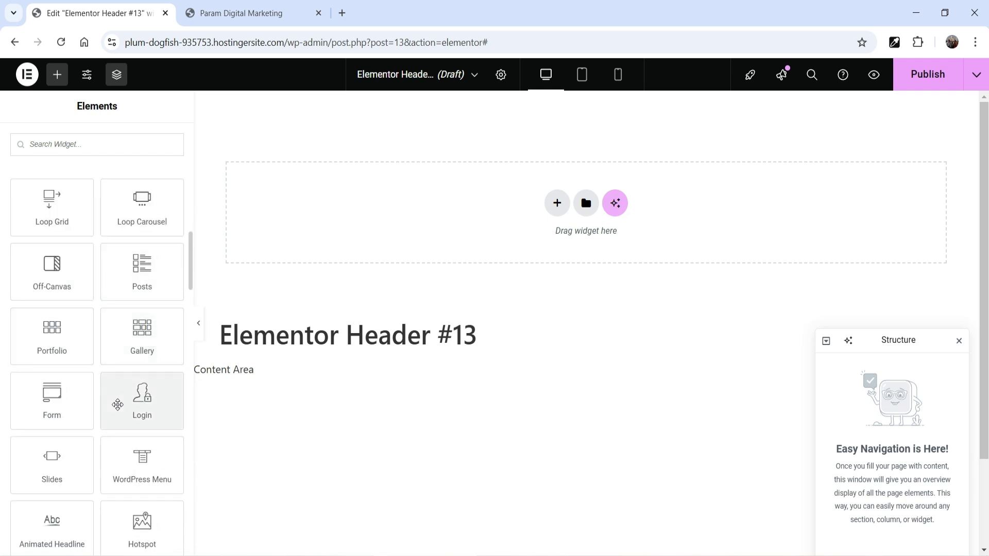
scroll(117, 404, down, 20)
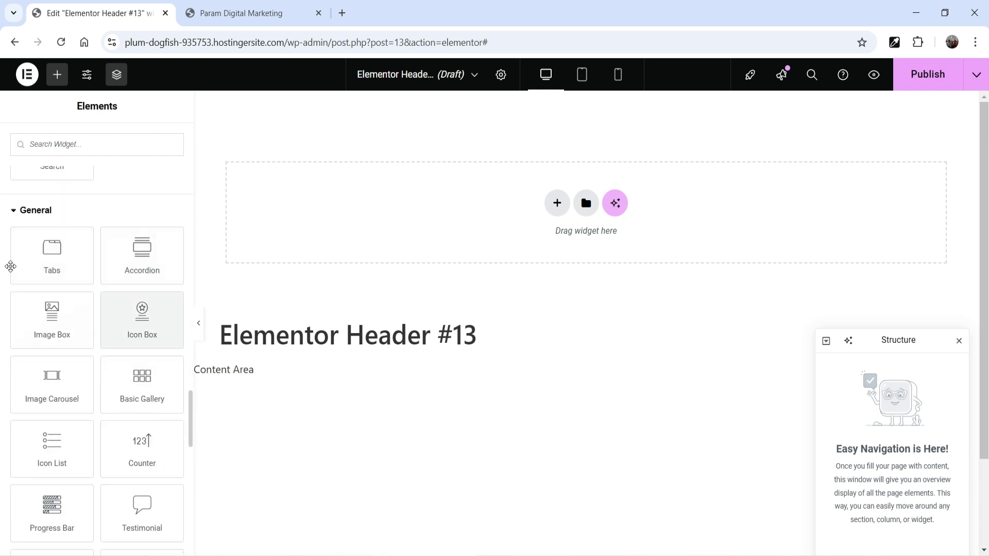
scroll(108, 309, down, 4)
scroll(108, 309, down, 12)
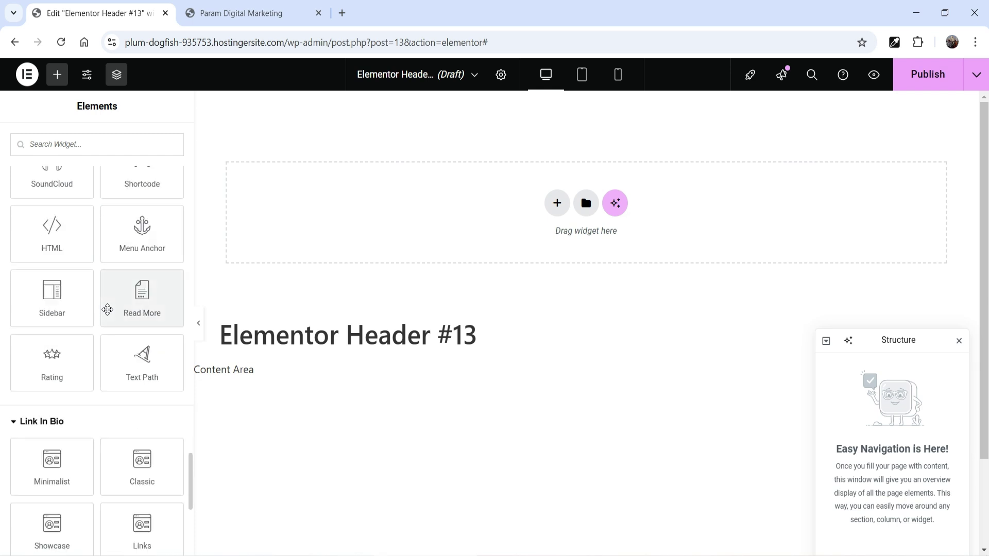
click(42, 366)
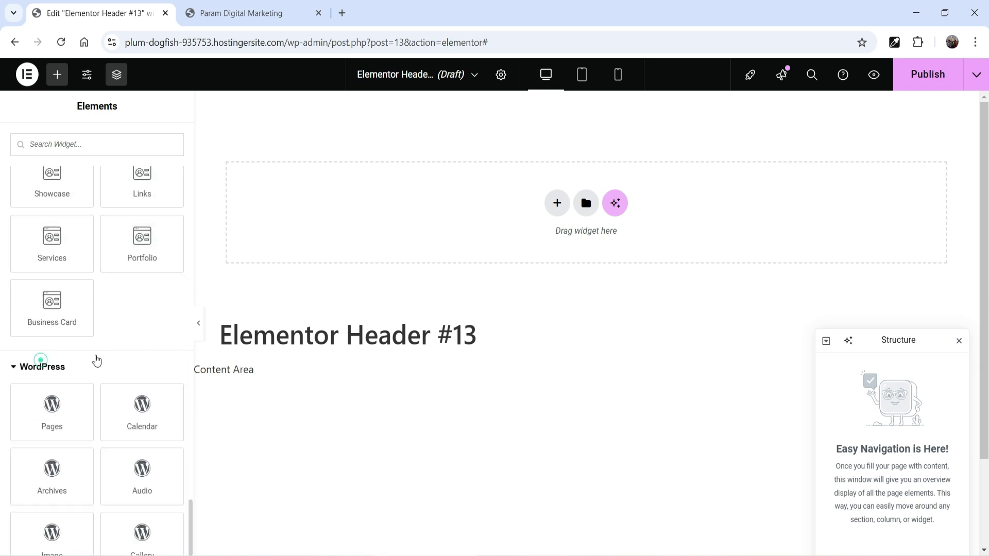
scroll(45, 358, down, 3)
scroll(117, 373, up, 16)
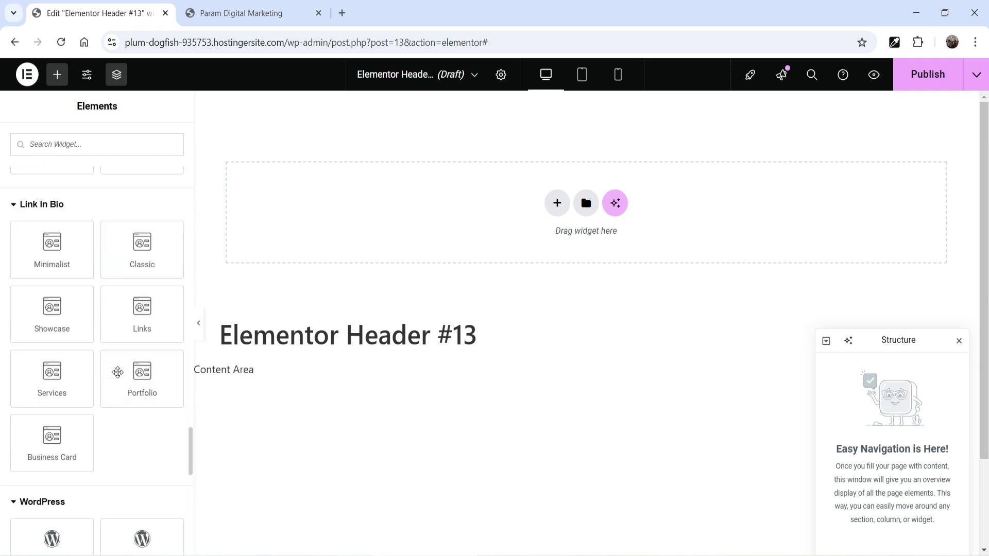
drag(190, 384, 196, 162)
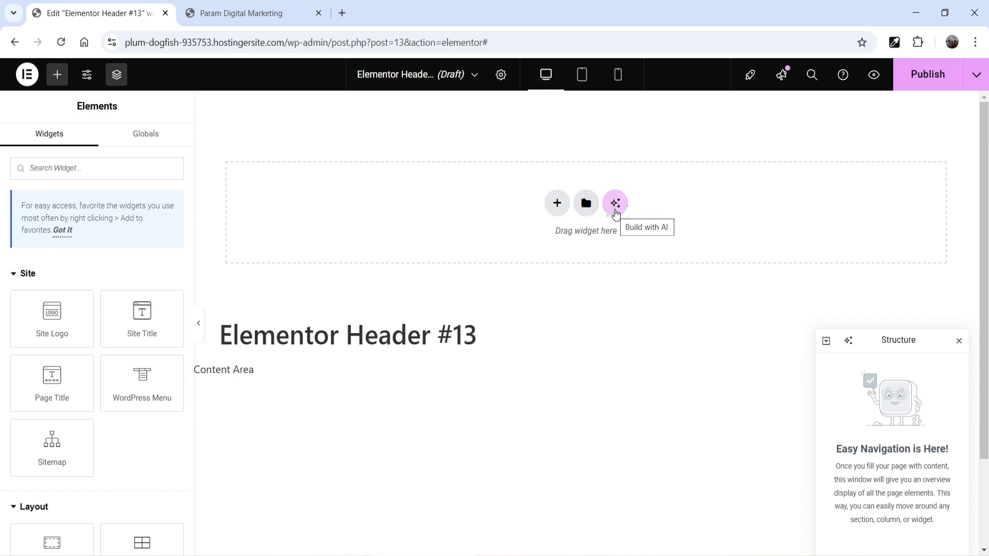
Look at the Build with AI option and the header blocks in the template library, closing each without inserting anything
click(615, 206)
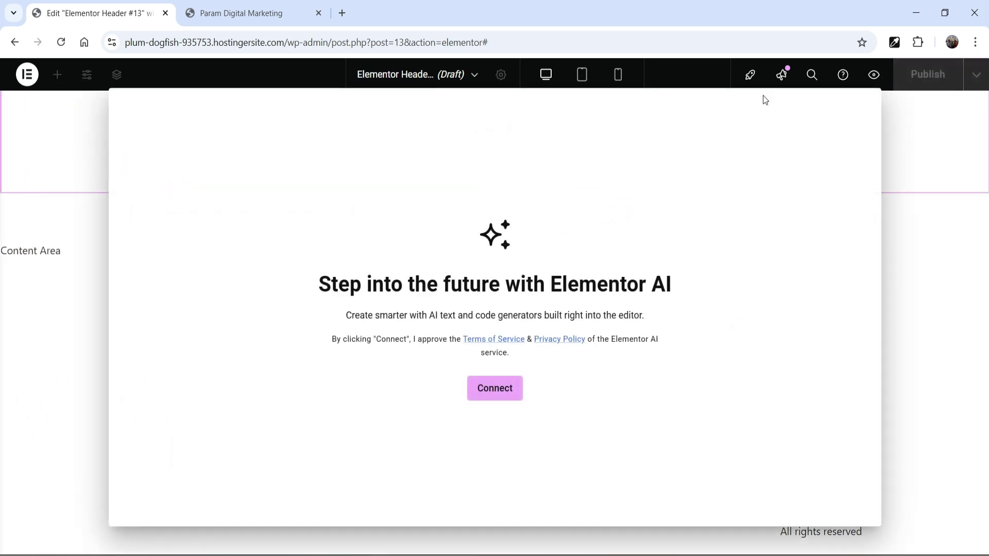
click(961, 275)
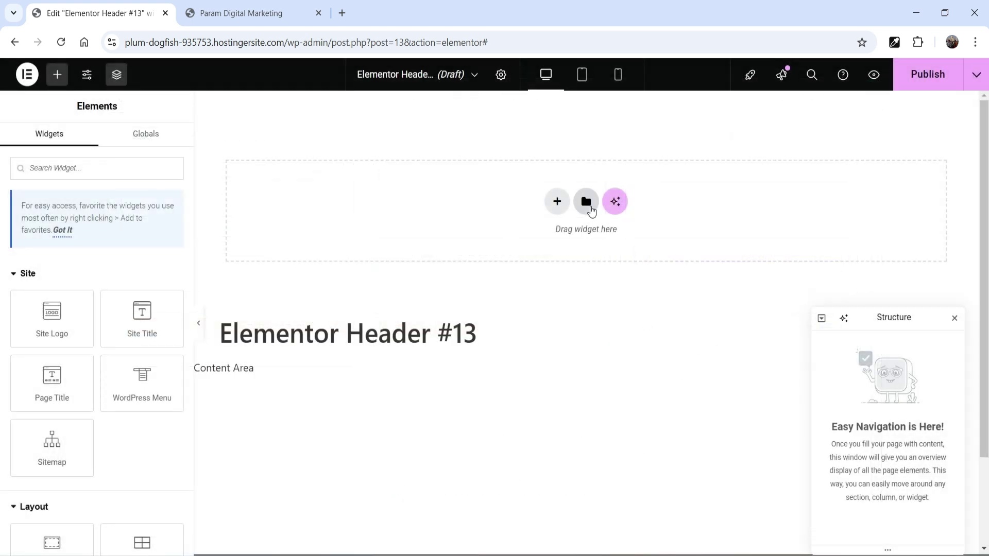
click(586, 202)
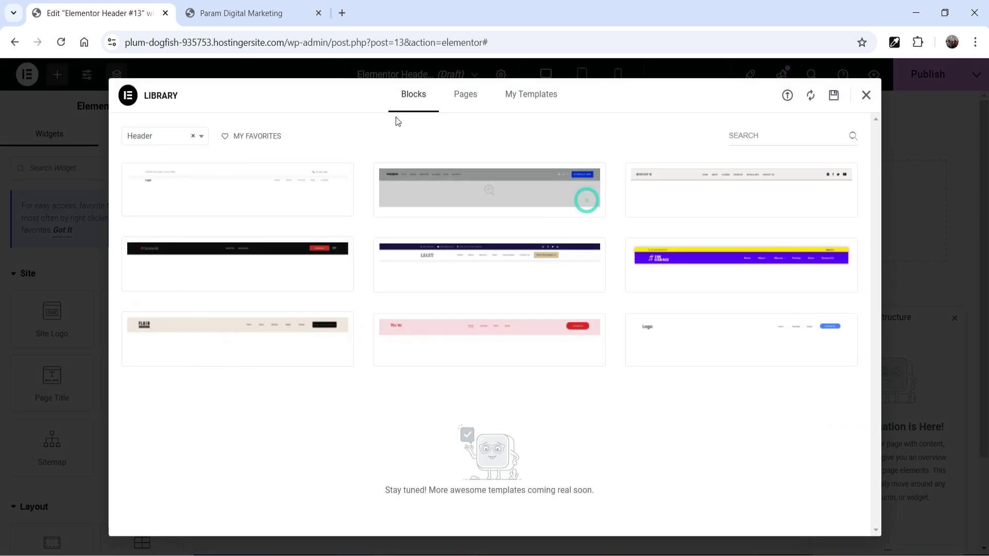
click(866, 94)
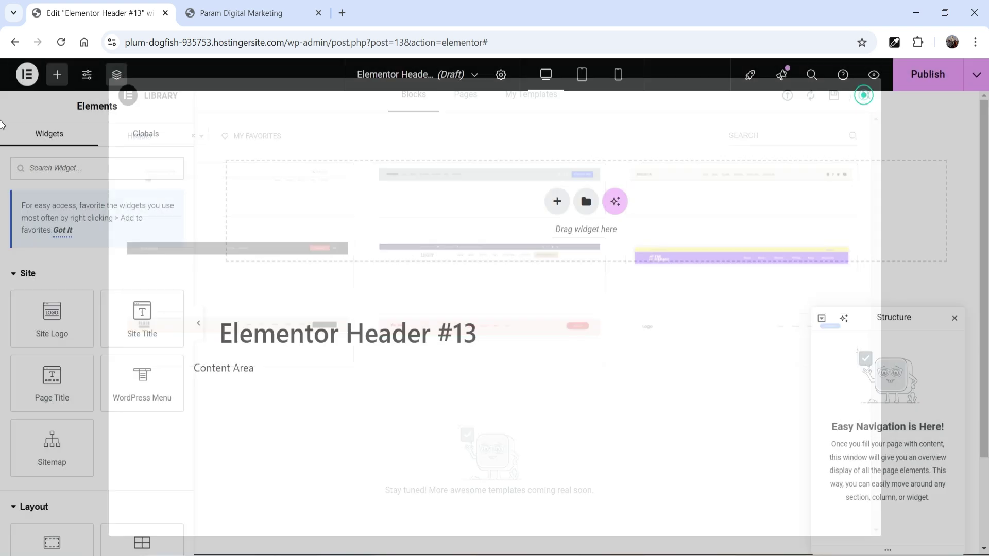
Add a Flexbox container with the three-column structure that has a wide middle column between two narrow ones
click(554, 206)
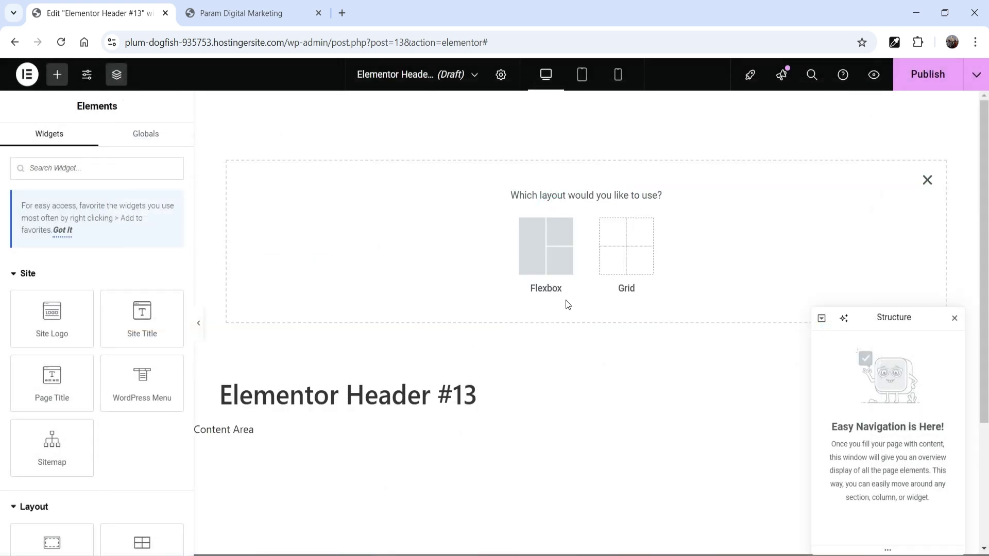
click(531, 257)
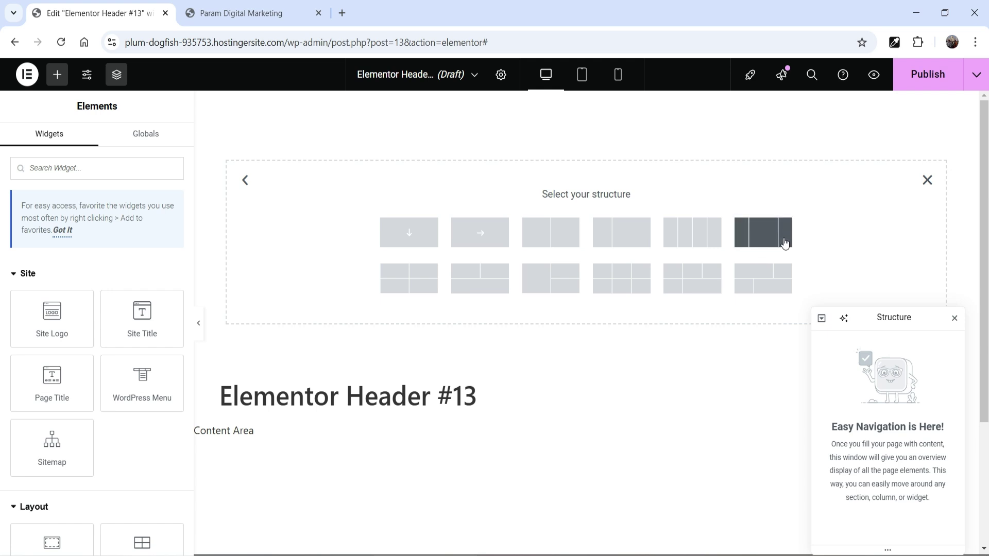
click(756, 237)
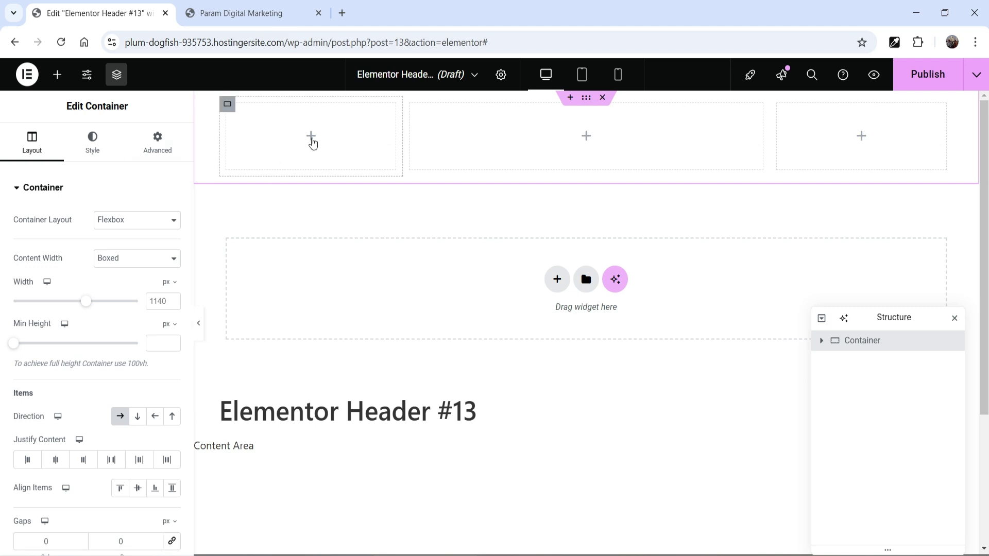
Place an Image widget in the first column of the header container
click(311, 136)
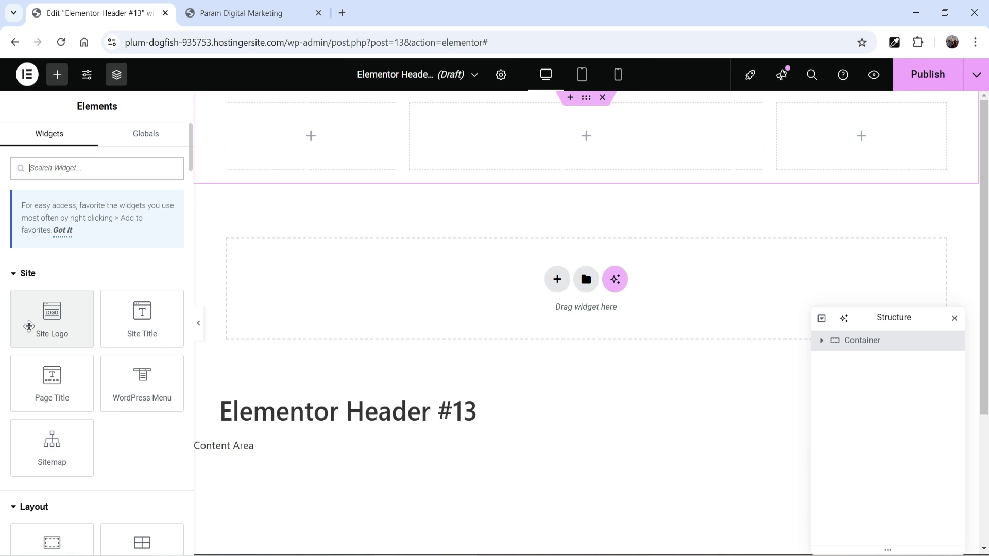
scroll(41, 326, down, 3)
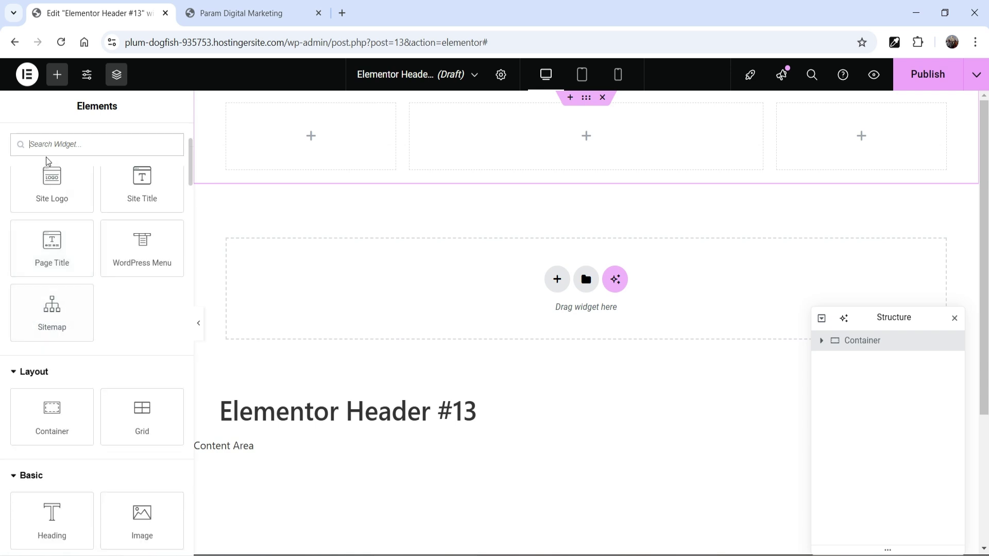
scroll(51, 395, down, 2)
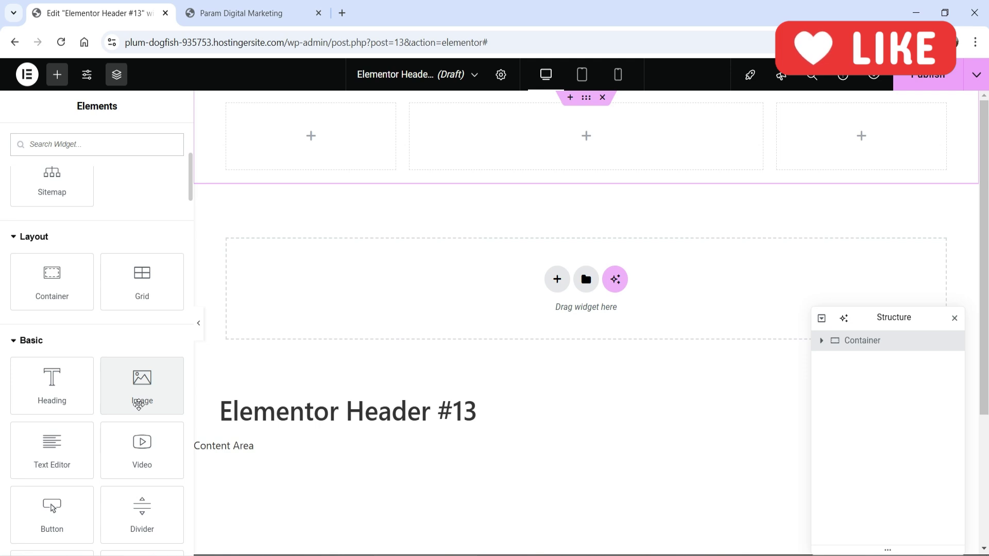
drag(136, 404, 337, 126)
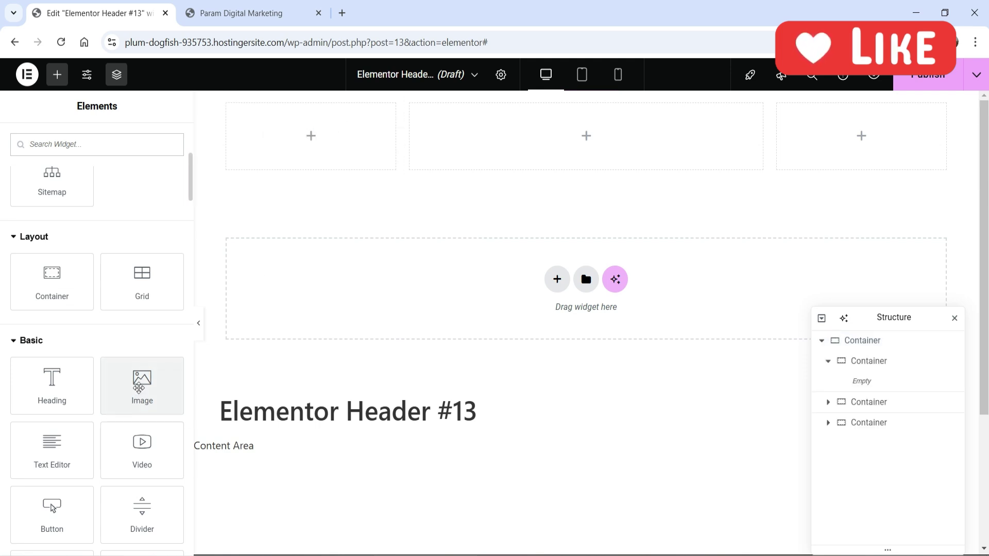
drag(138, 387, 306, 145)
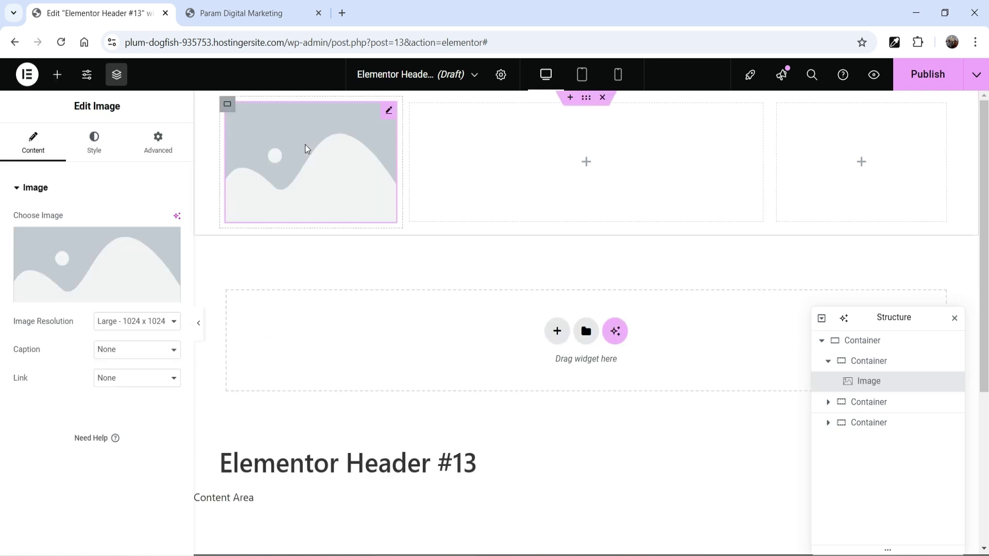
Upload logo-1 from the Elementor-web-design folder on the Desktop and use it as the Image widget's picture
mouse_move(104, 260)
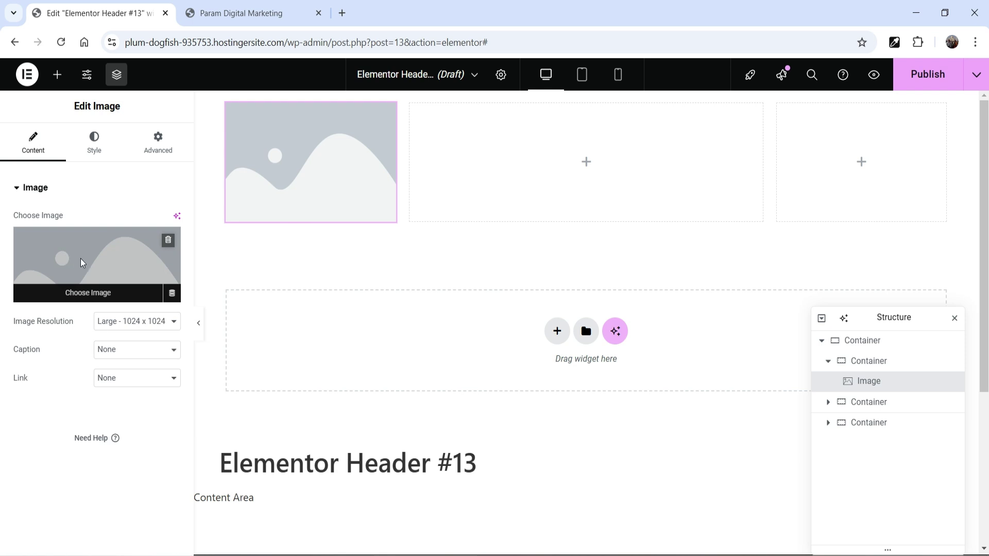
click(81, 260)
click(571, 313)
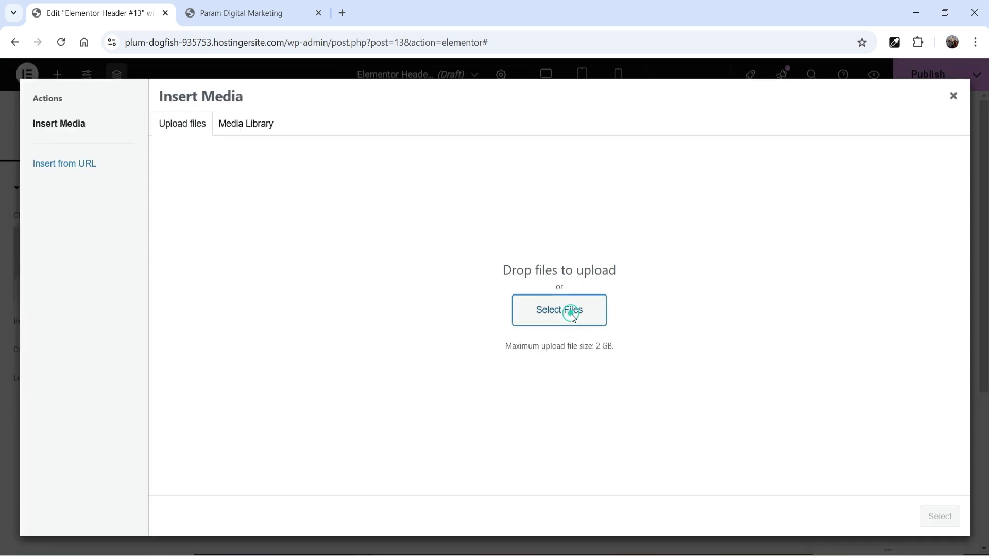
click(42, 184)
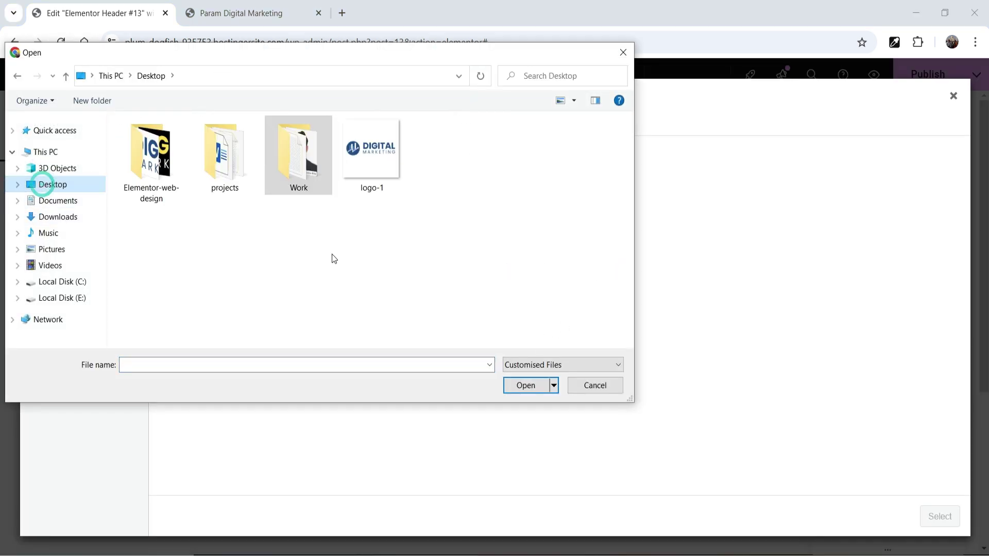
double_click(151, 154)
scroll(567, 299, down, 1)
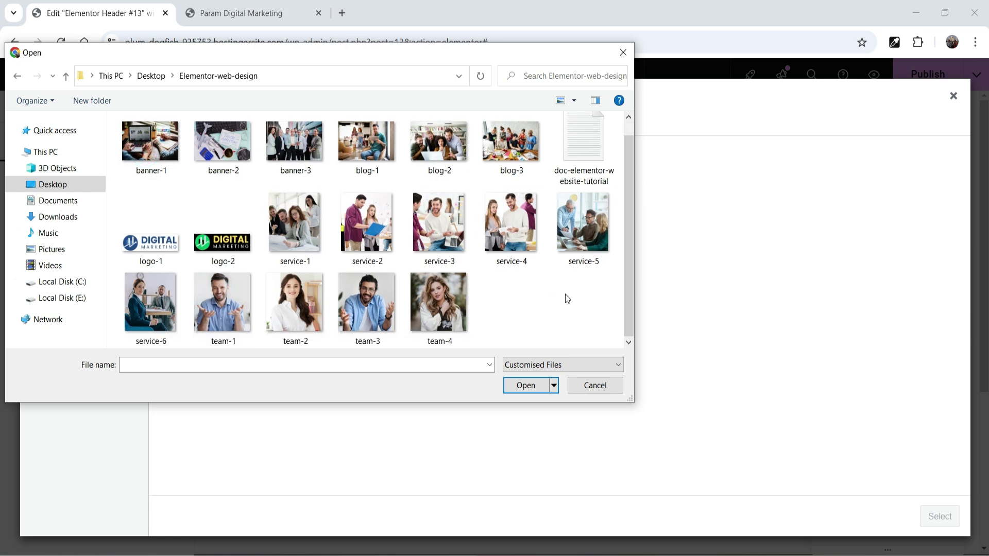
click(152, 246)
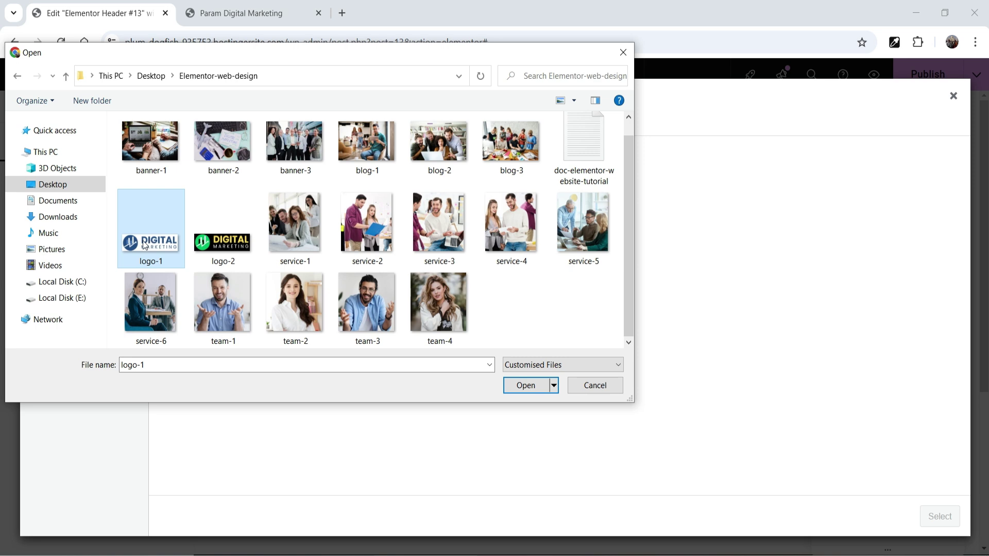
double_click(144, 246)
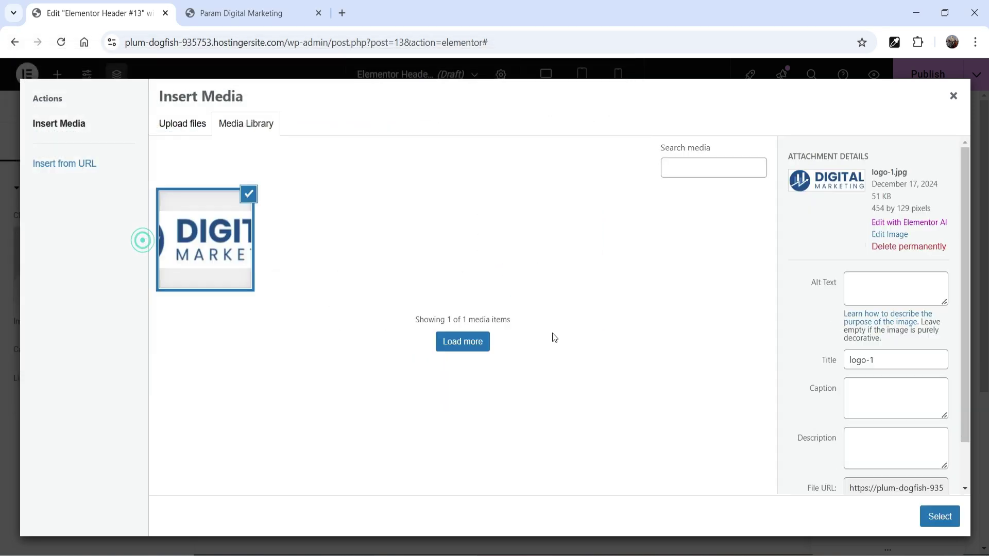
click(934, 522)
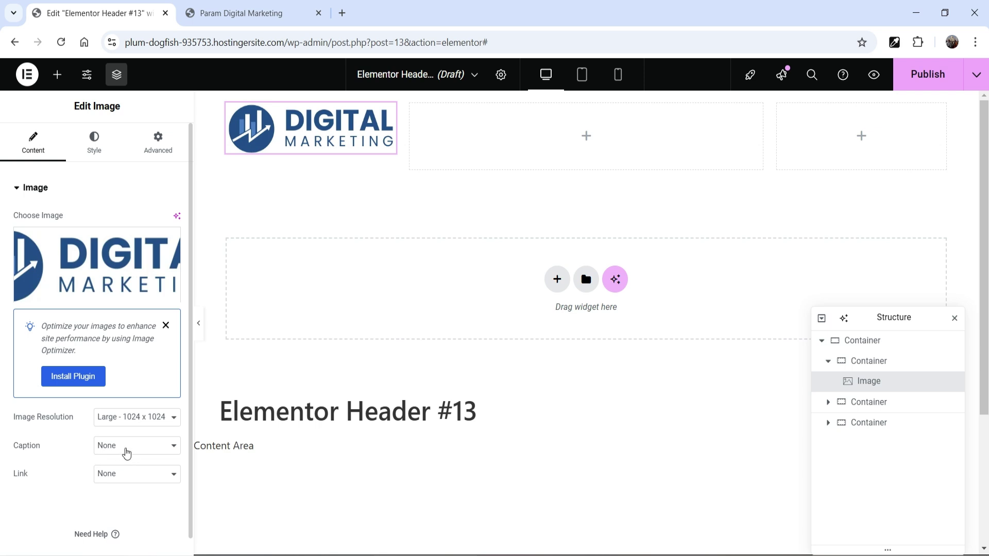
Give the logo image a Custom URL link that uses the dynamic Site URL
scroll(125, 451, down, 1)
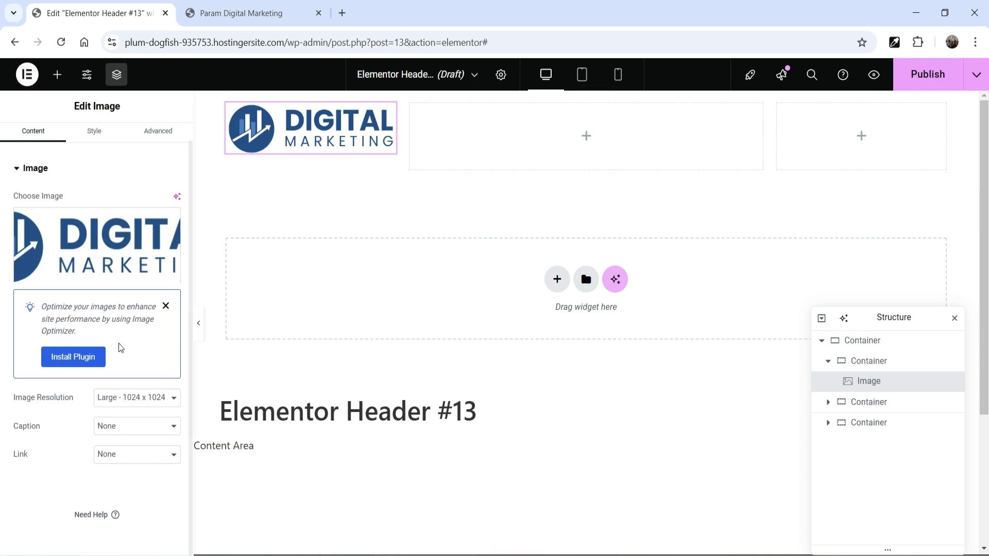
click(139, 459)
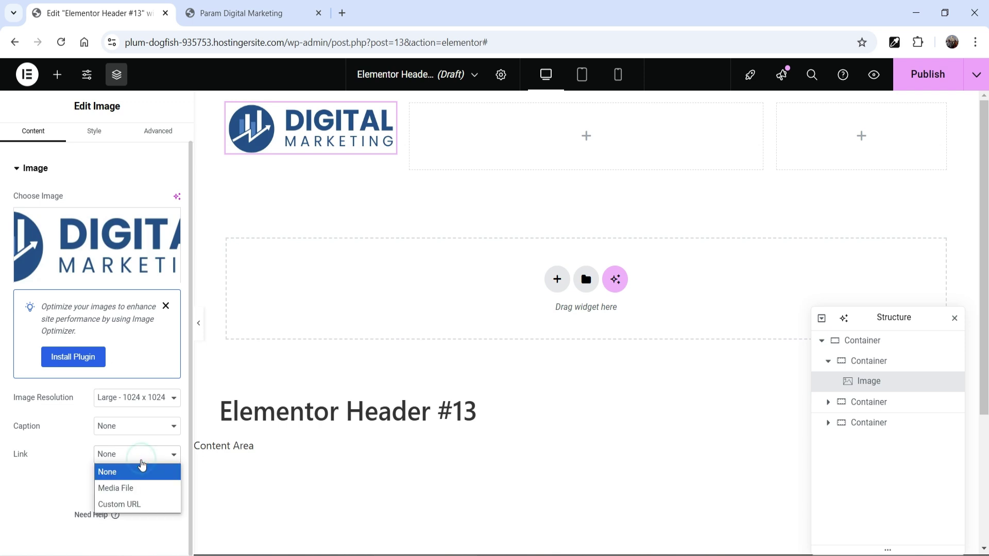
click(142, 506)
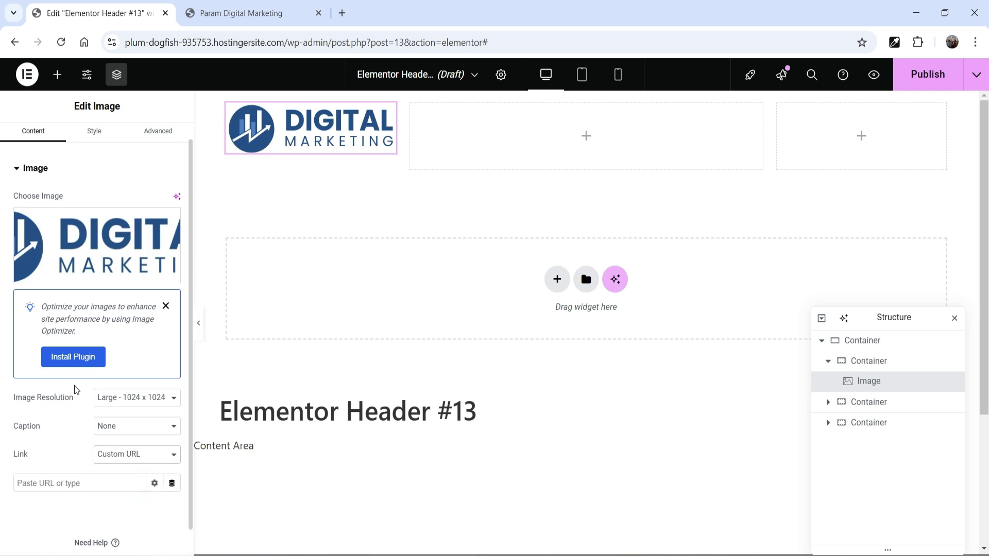
scroll(67, 385, down, 1)
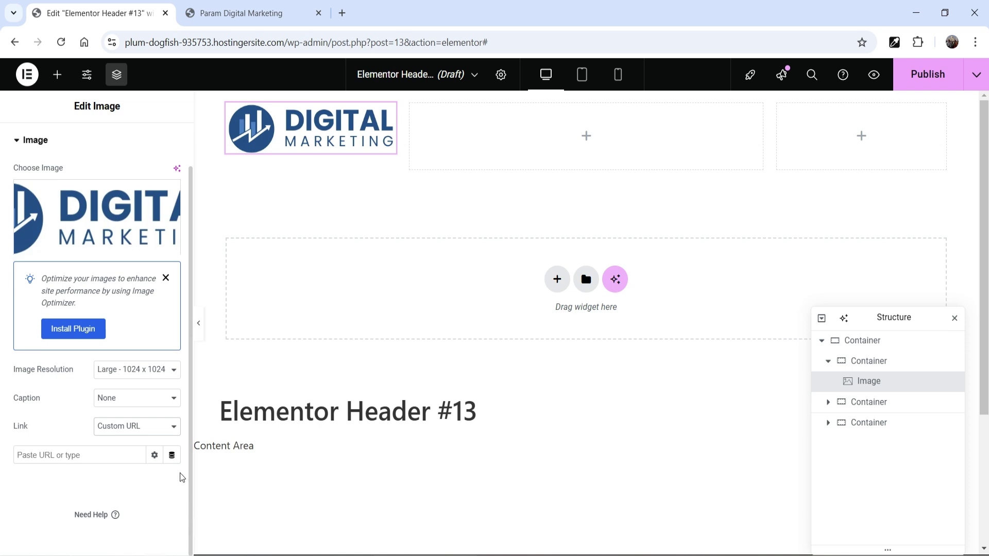
click(172, 456)
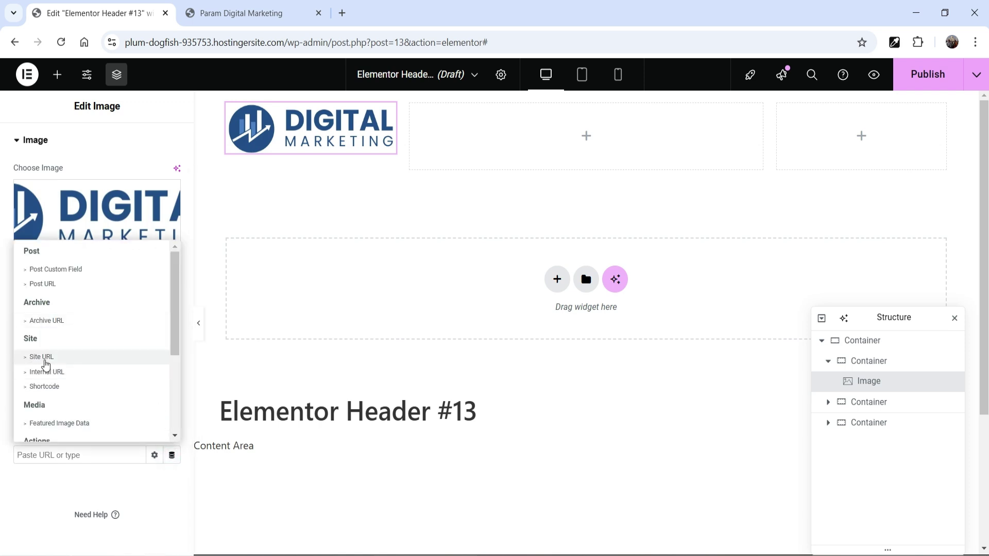
click(46, 364)
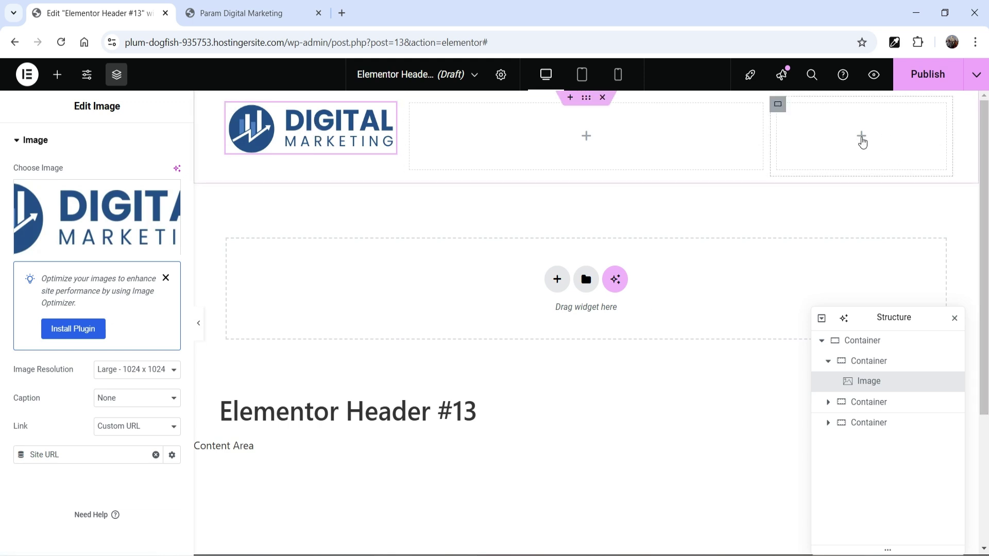
Place a Button widget in the third header column and set its text to "Call Now"
click(862, 139)
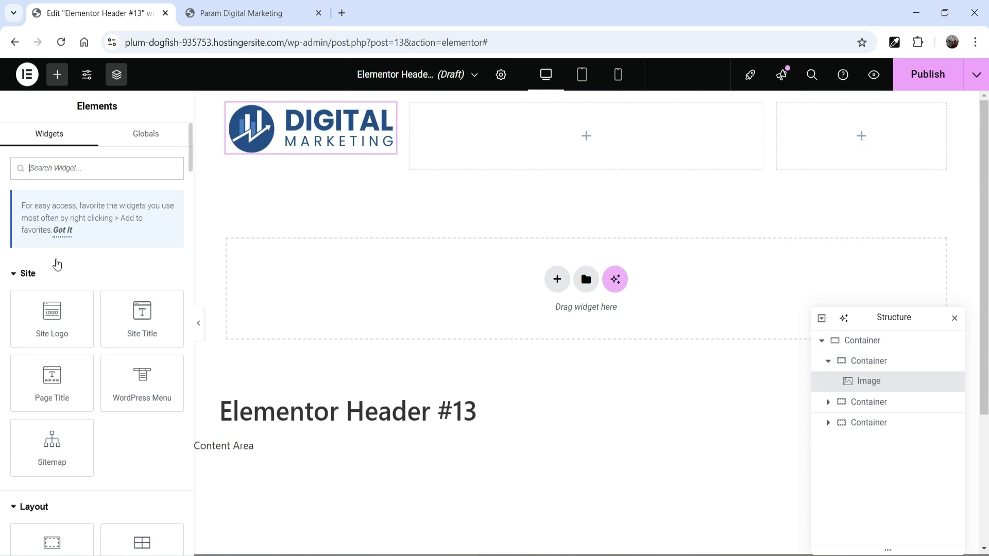
scroll(61, 251, down, 4)
scroll(61, 251, down, 4)
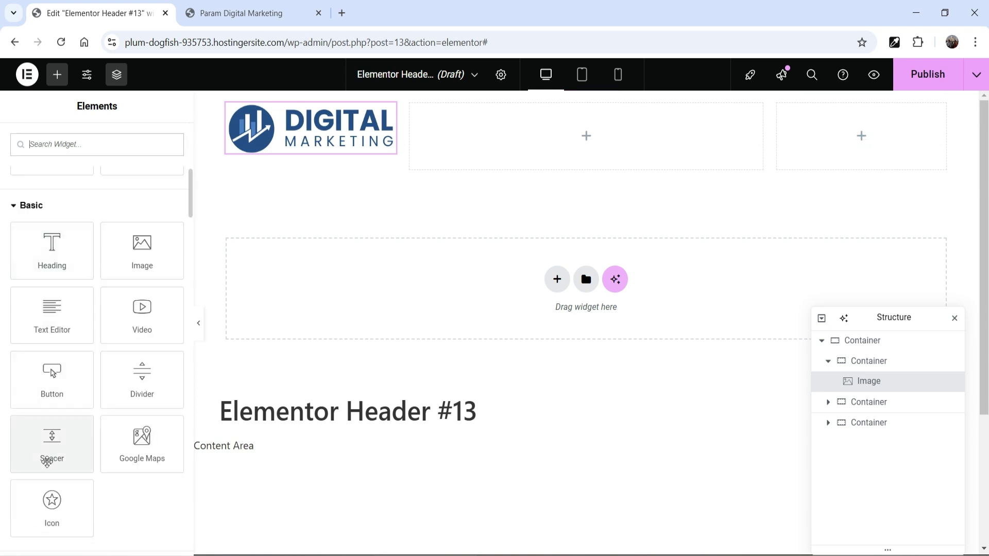
drag(50, 376, 856, 137)
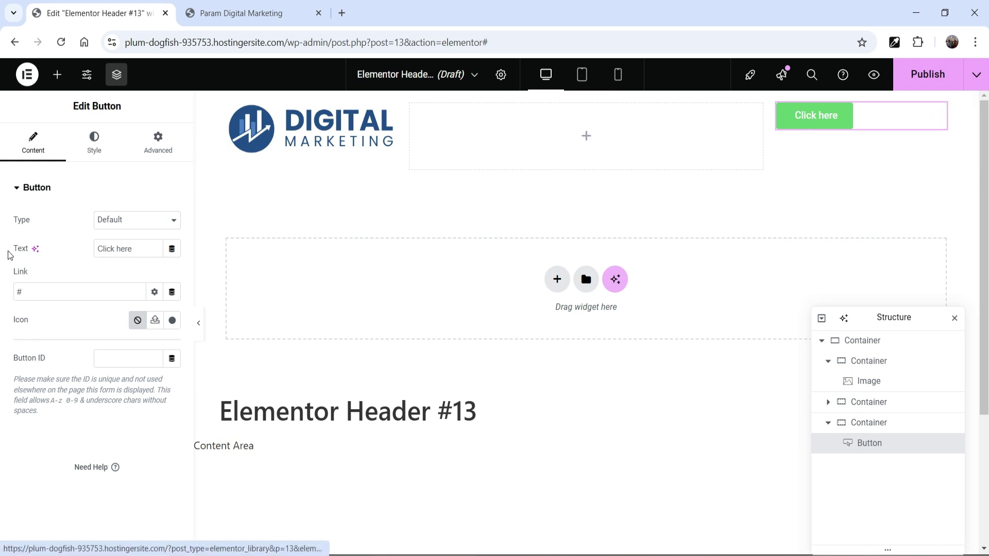
drag(145, 251, 51, 250)
text(Cal)
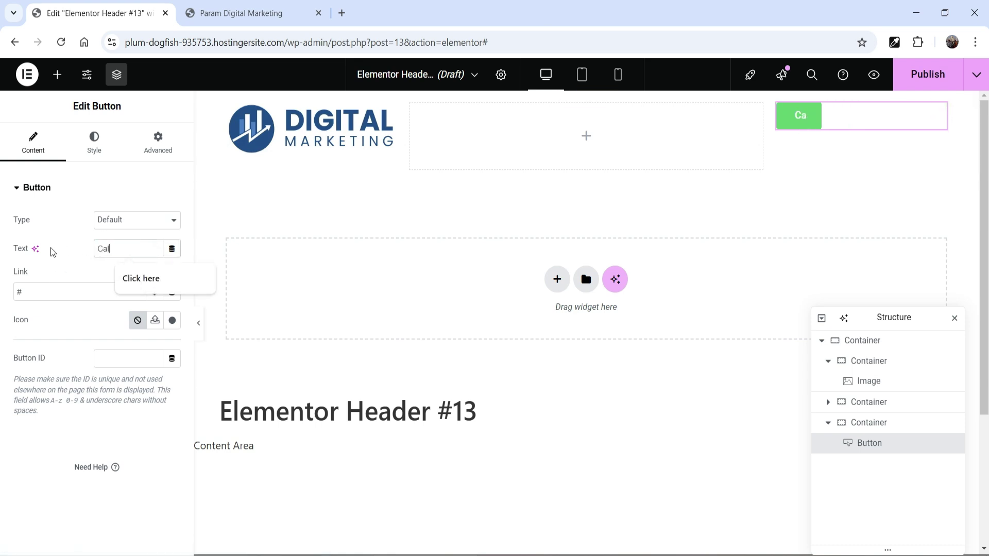
text(l Now)
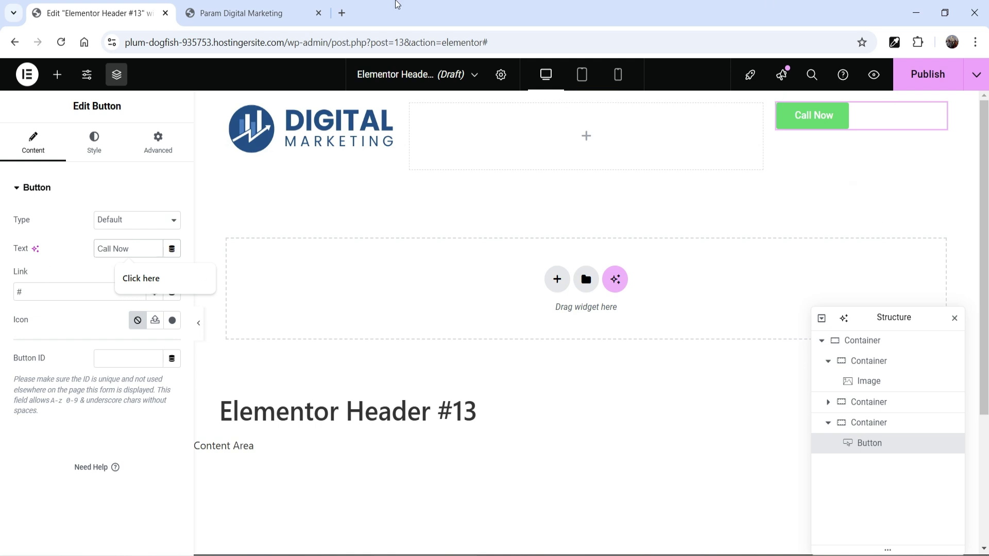
Set the Call Now button's link to "tel:" followed by the phone number
drag(39, 289, 1, 297)
text(tel:)
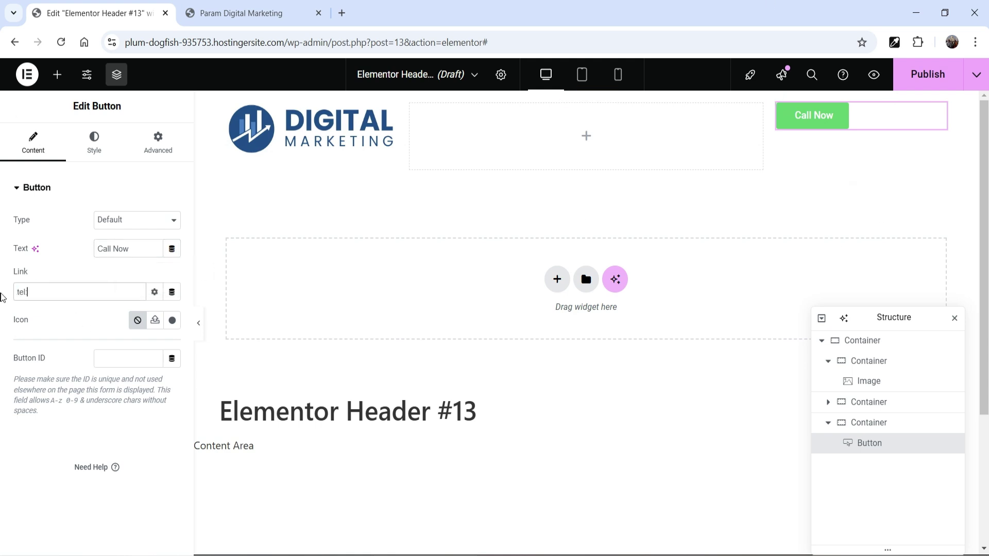
key(BackSpace)
key(BackSpace)
text(tel)
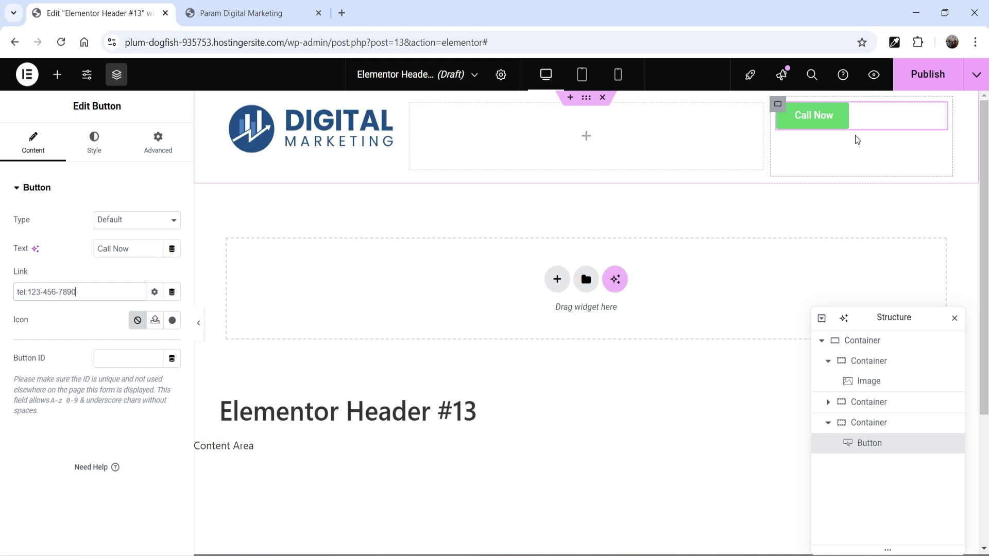
Try the Center position for the Call Now button, and set its position to Stretch
click(94, 142)
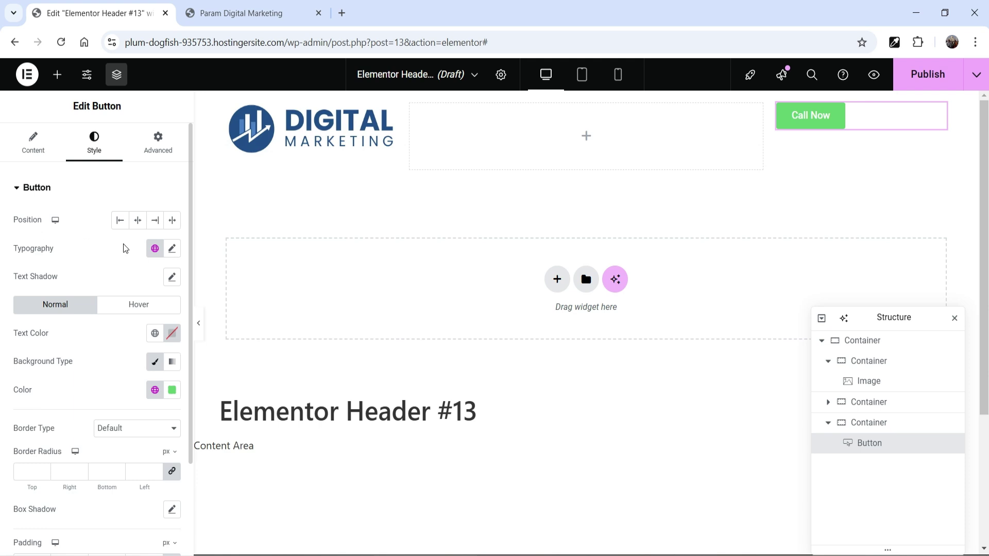
click(138, 220)
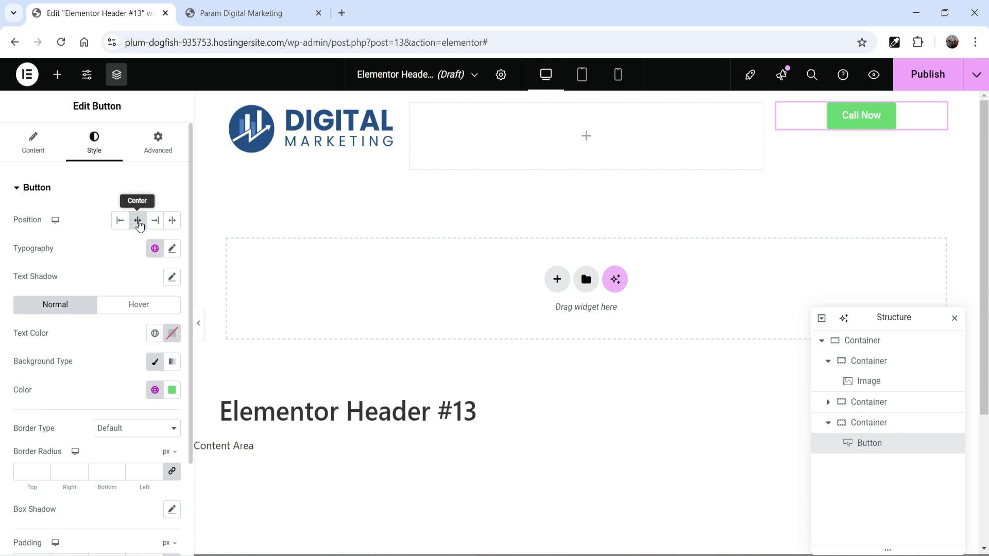
click(172, 220)
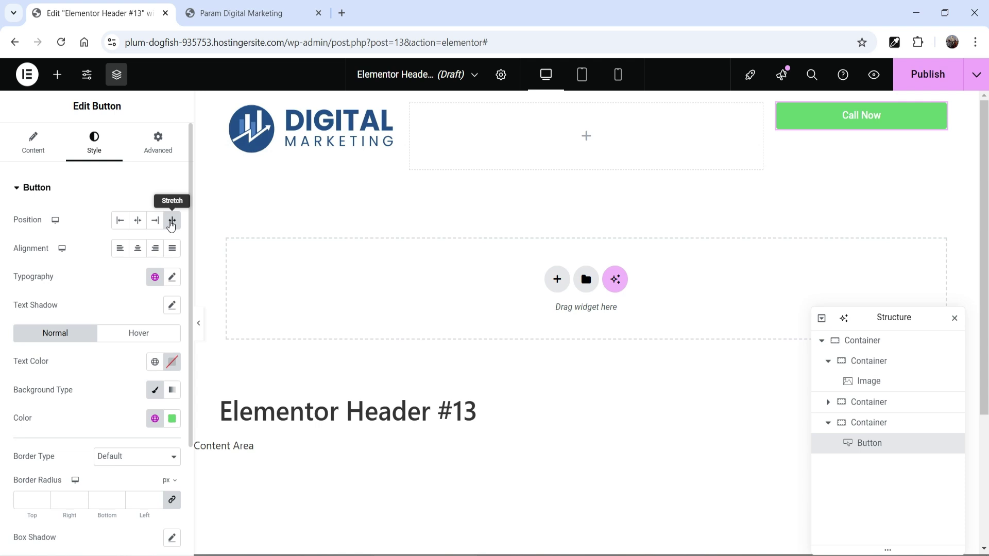
Set the Call Now button's alignment to Center after trying the right-hand alignment
click(138, 249)
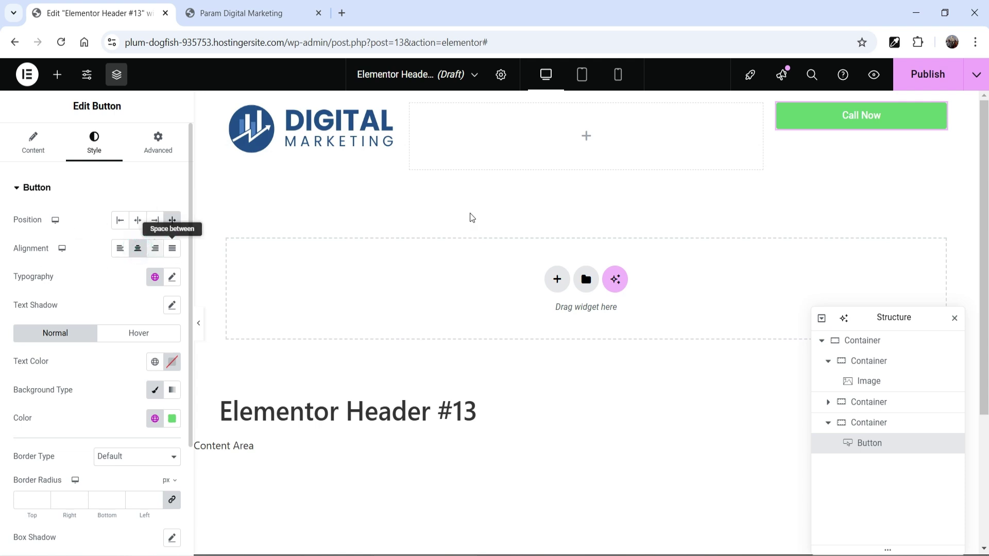
click(155, 249)
click(137, 248)
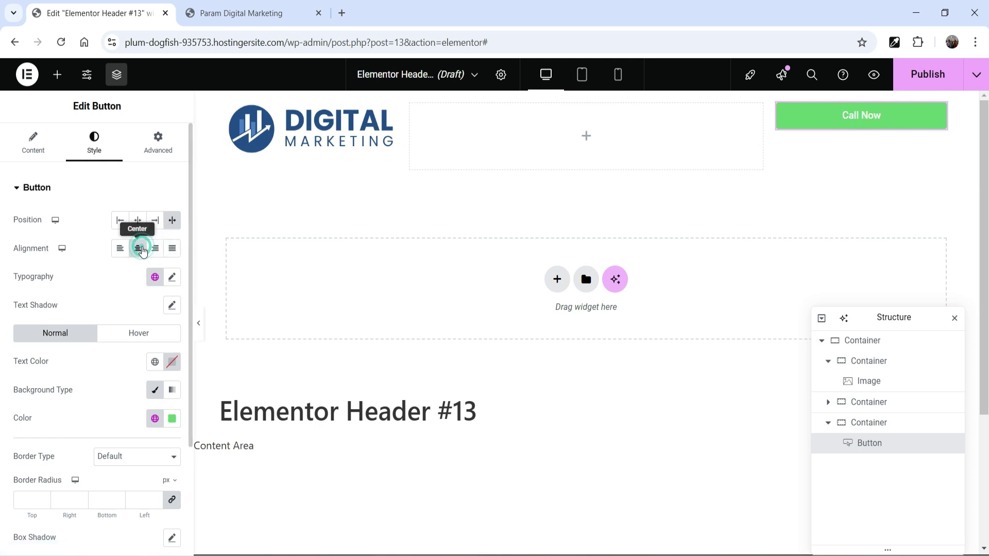
Set the Call Now button's typography size to 20 px
scroll(22, 240, down, 3)
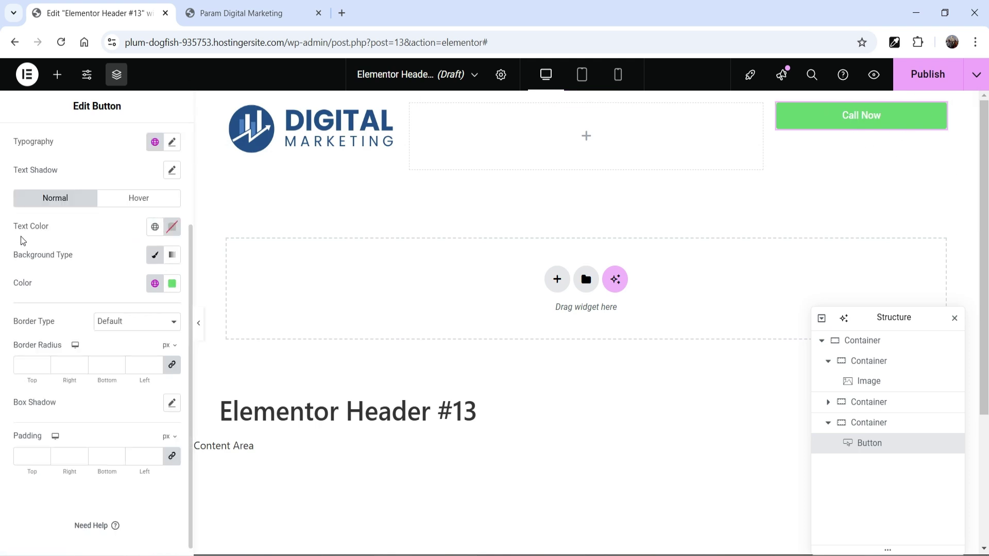
click(172, 143)
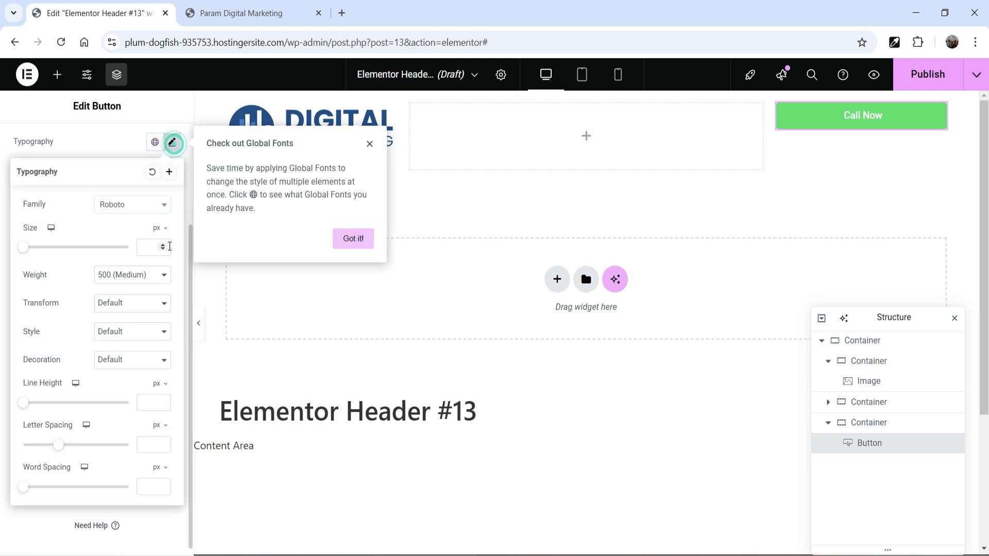
click(148, 246)
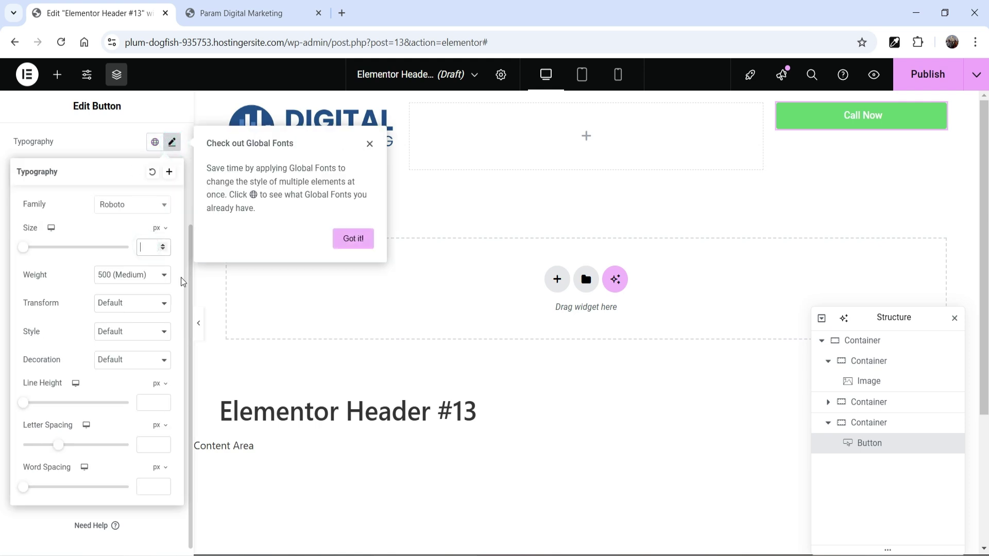
text(20)
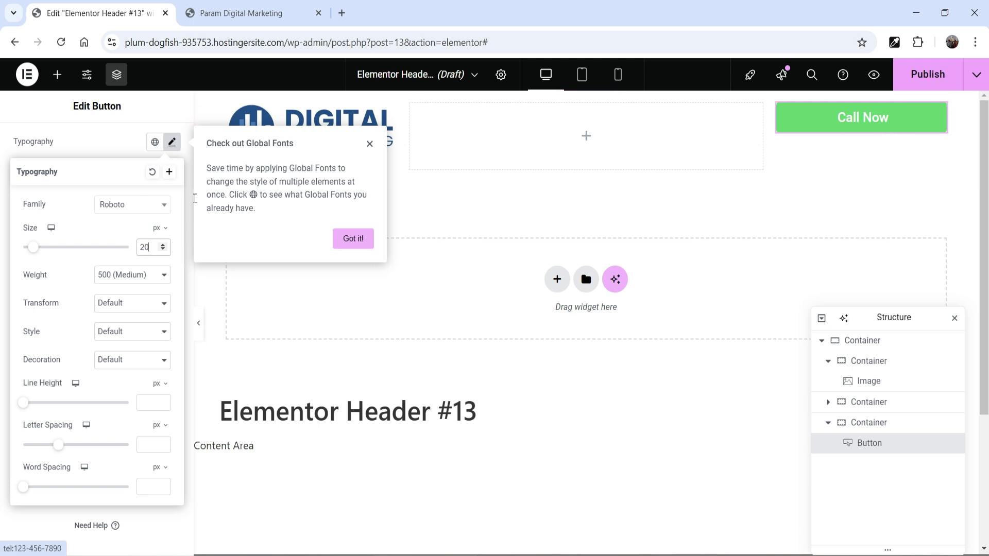
click(96, 145)
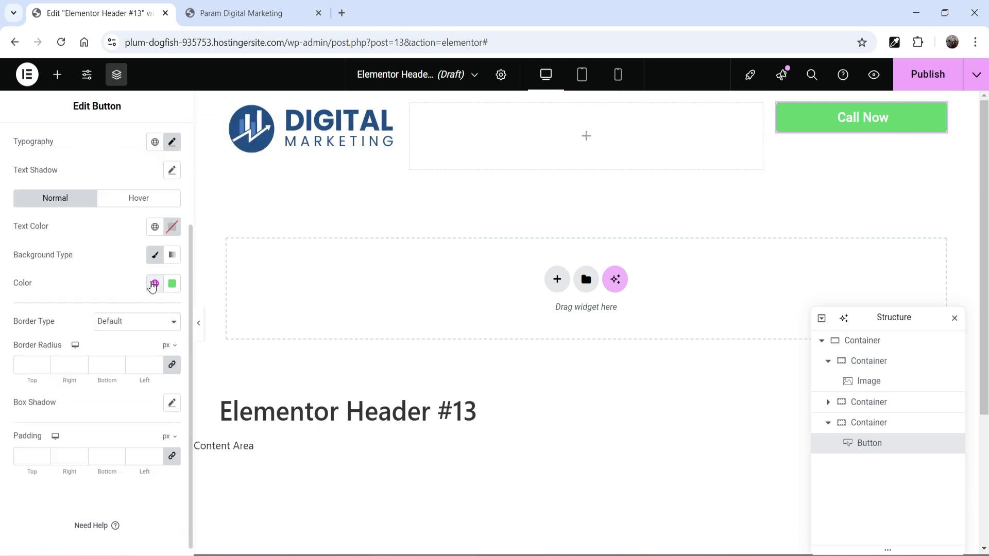
click(154, 283)
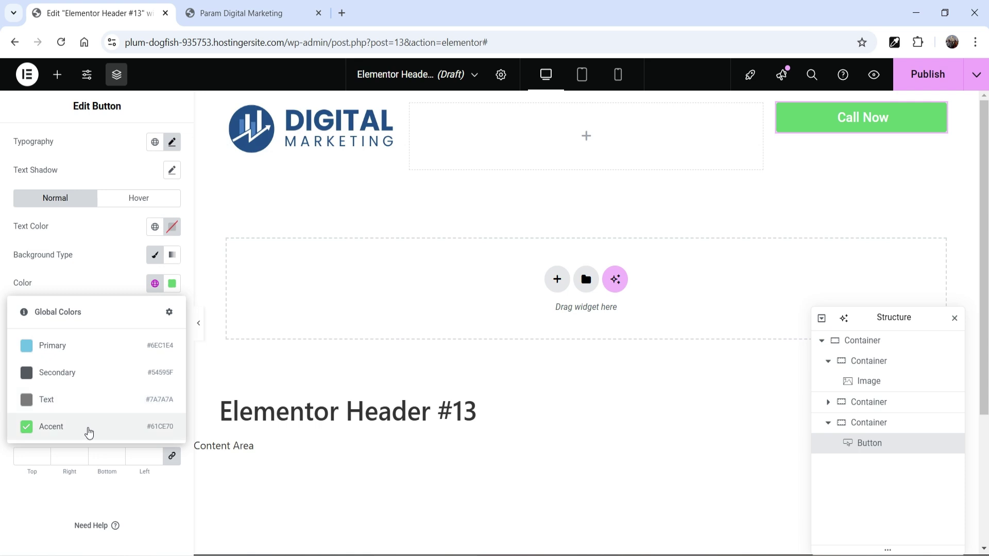
click(88, 277)
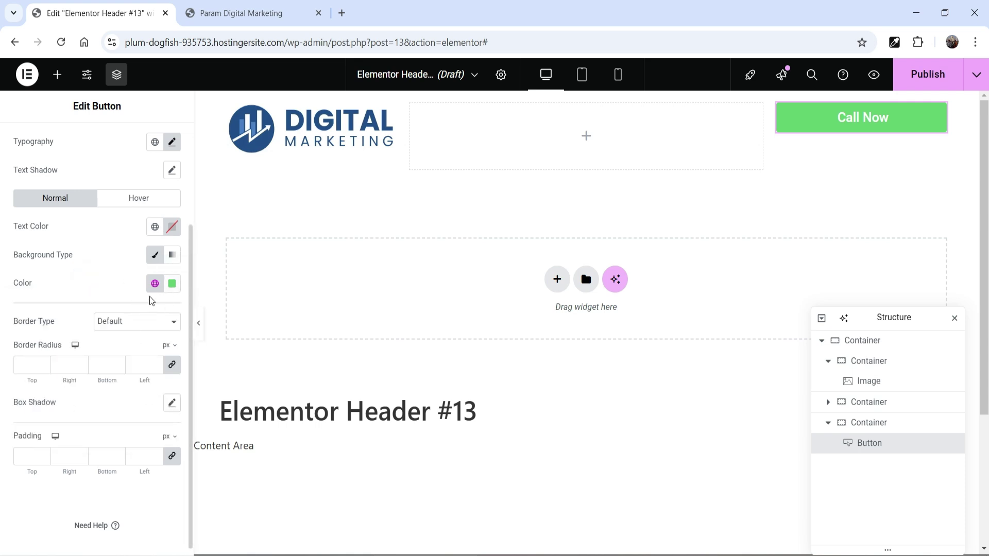
click(155, 283)
click(94, 283)
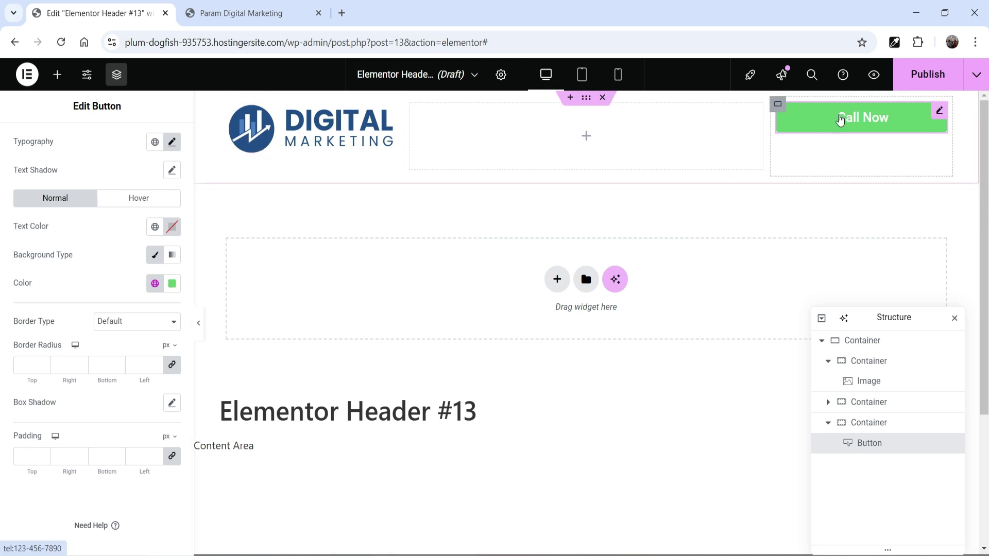
Sample the dark blue from the logo with the browser's color picker extension and copy its HEX code #224e87
click(895, 43)
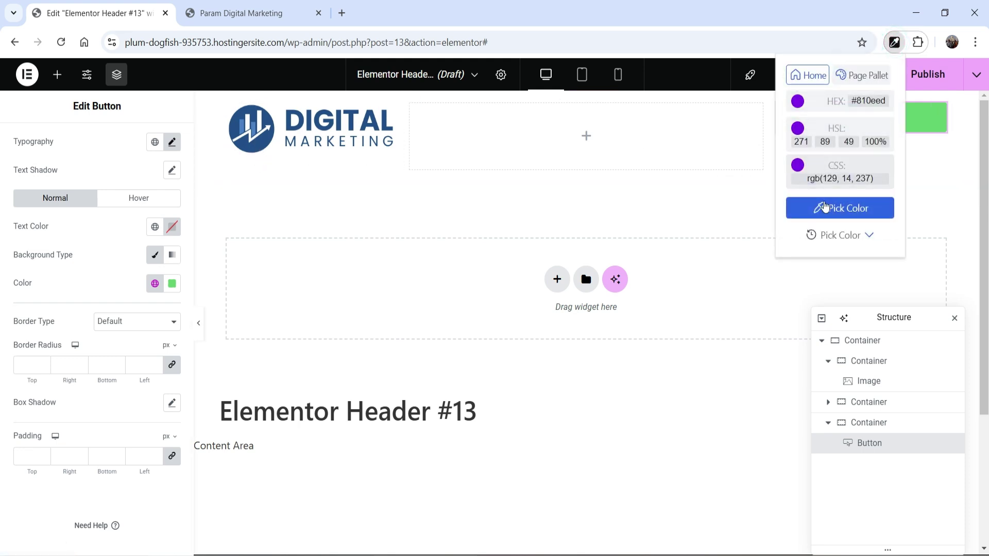
click(843, 211)
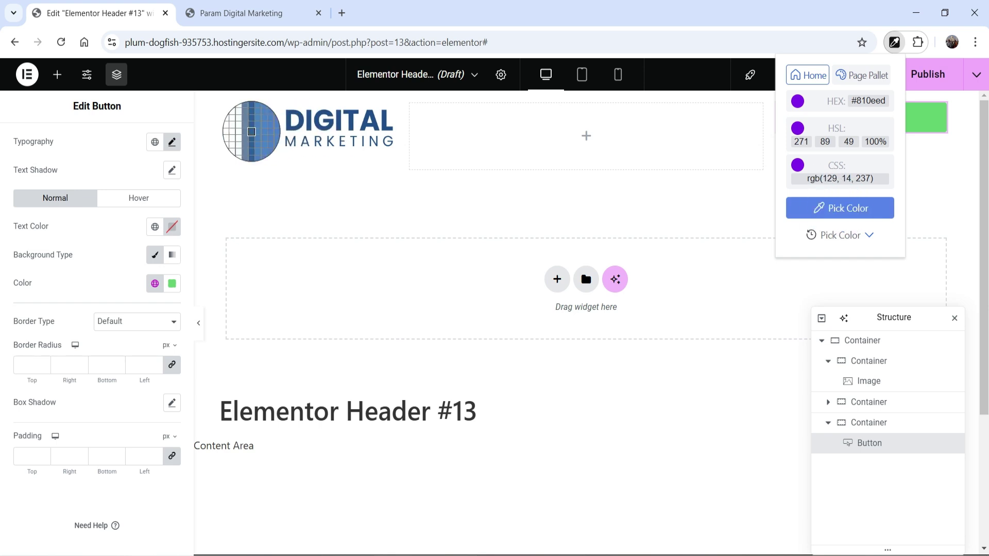
click(251, 150)
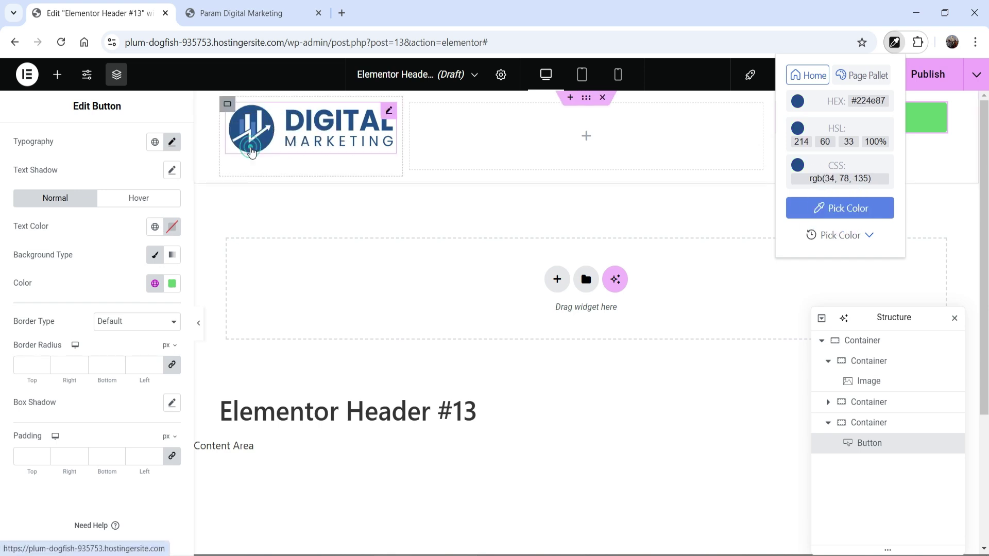
click(877, 101)
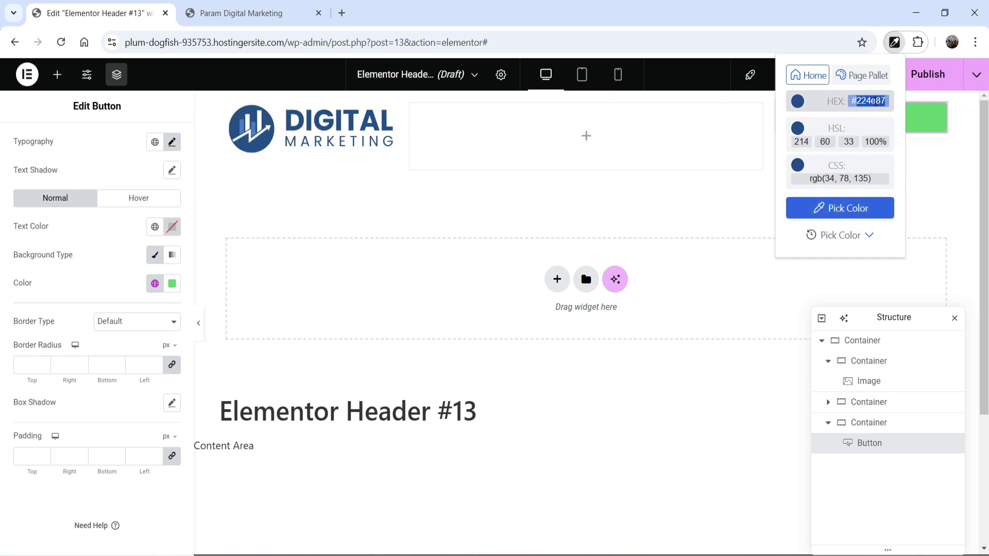
right_click(871, 102)
click(738, 220)
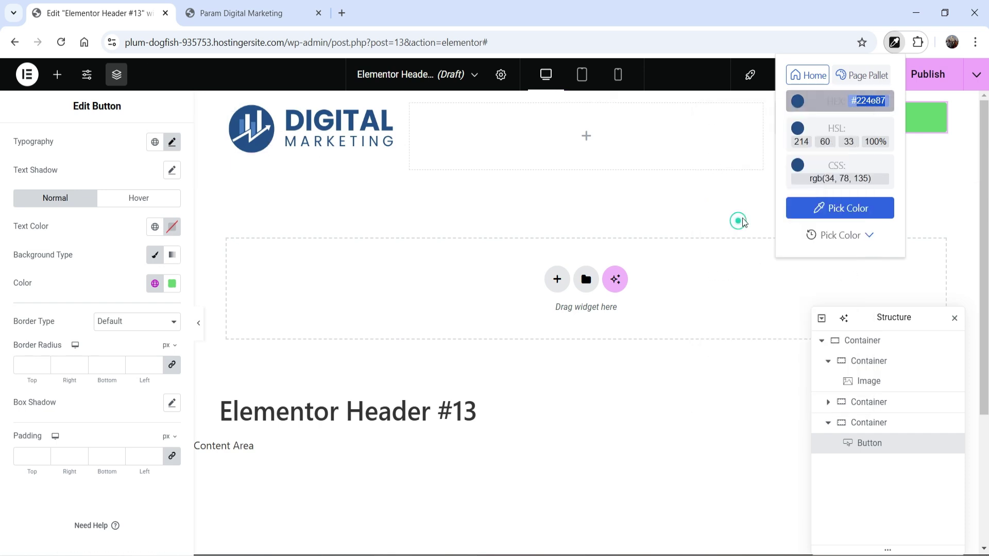
Set the Call Now button's normal background color to the copied #224e87
click(81, 269)
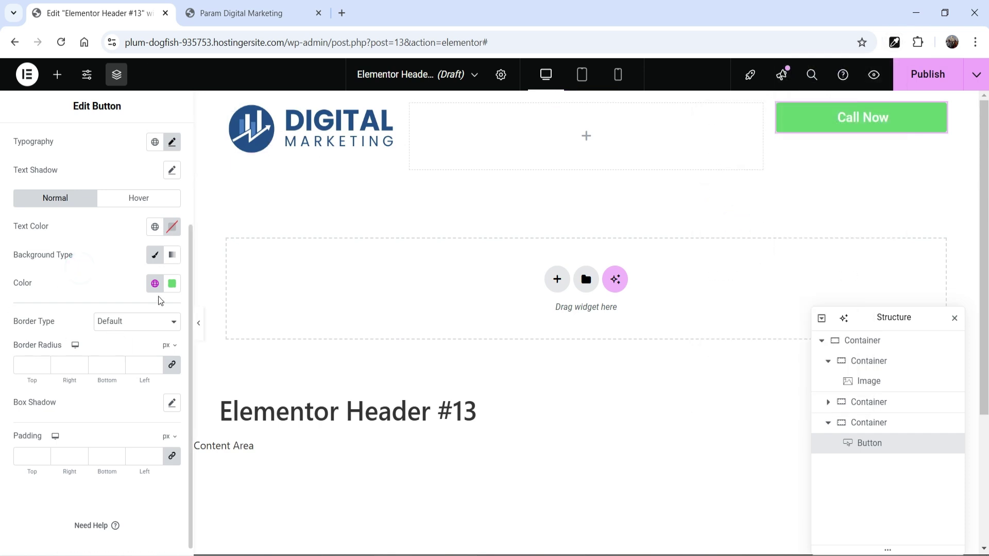
click(172, 285)
double_click(139, 478)
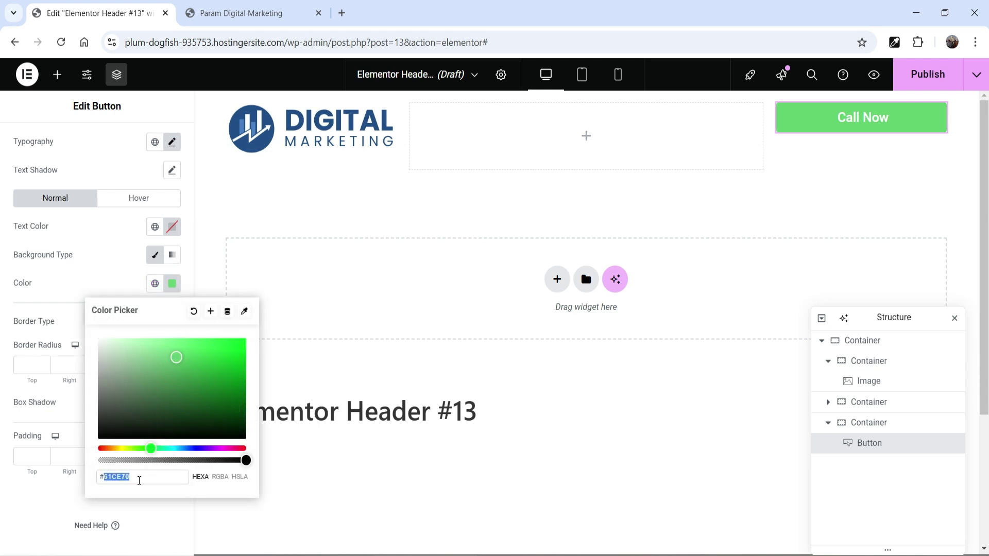
key(ctrl+v)
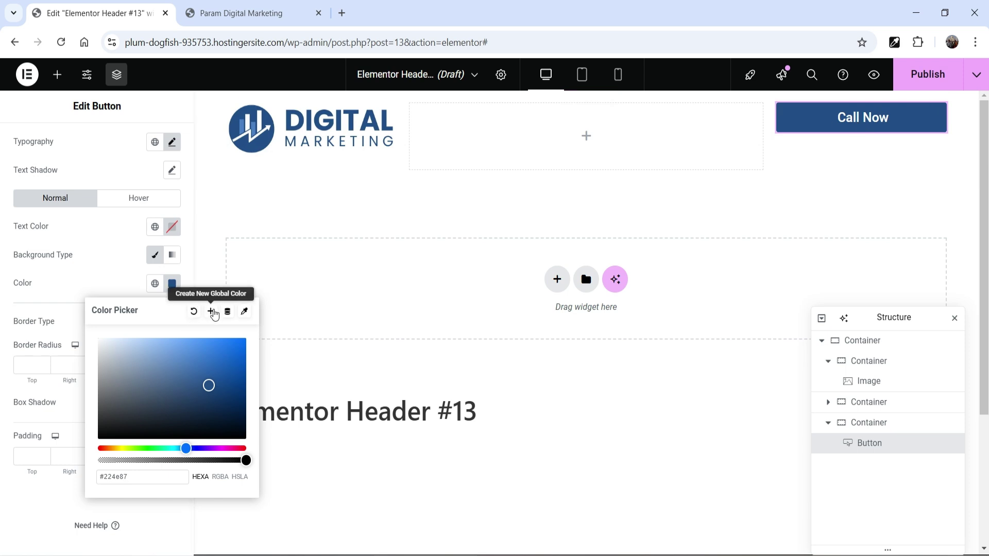
click(111, 273)
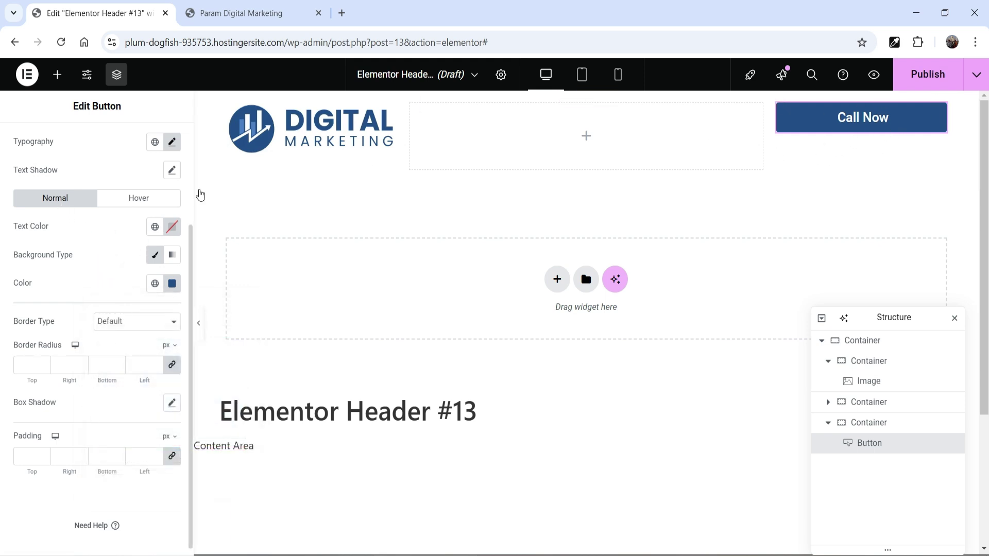
Give the Call Now button's hover state a dark red background color, #550404
click(130, 202)
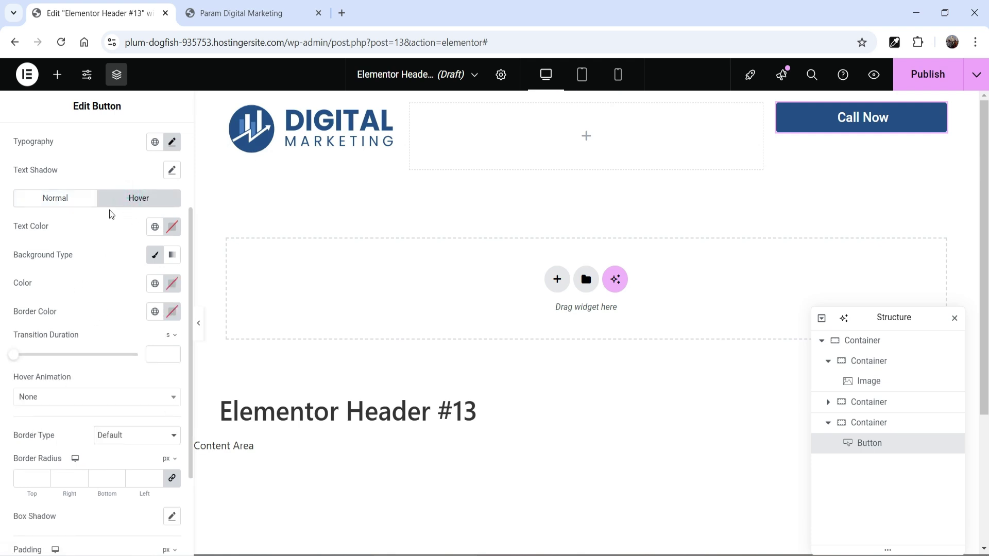
click(155, 284)
click(170, 287)
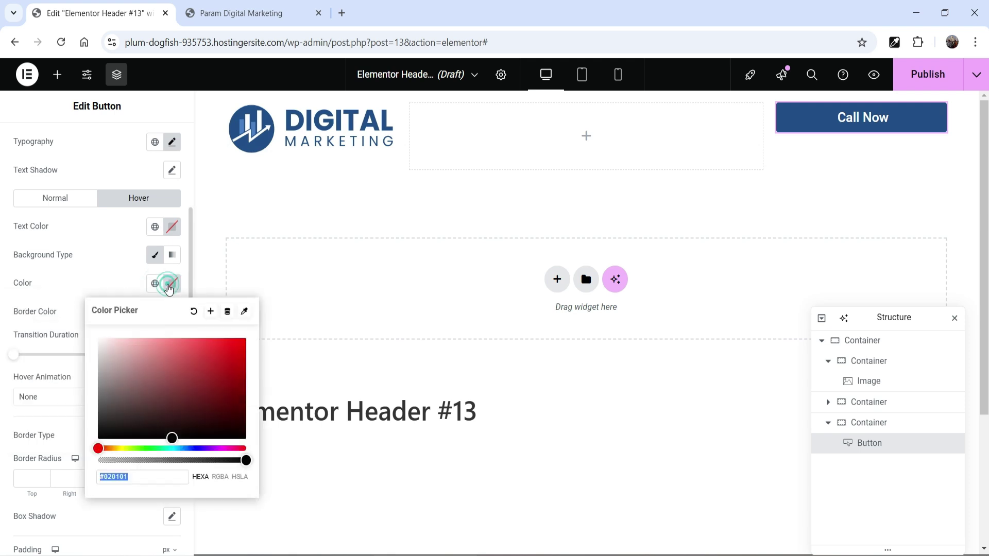
drag(170, 439, 239, 405)
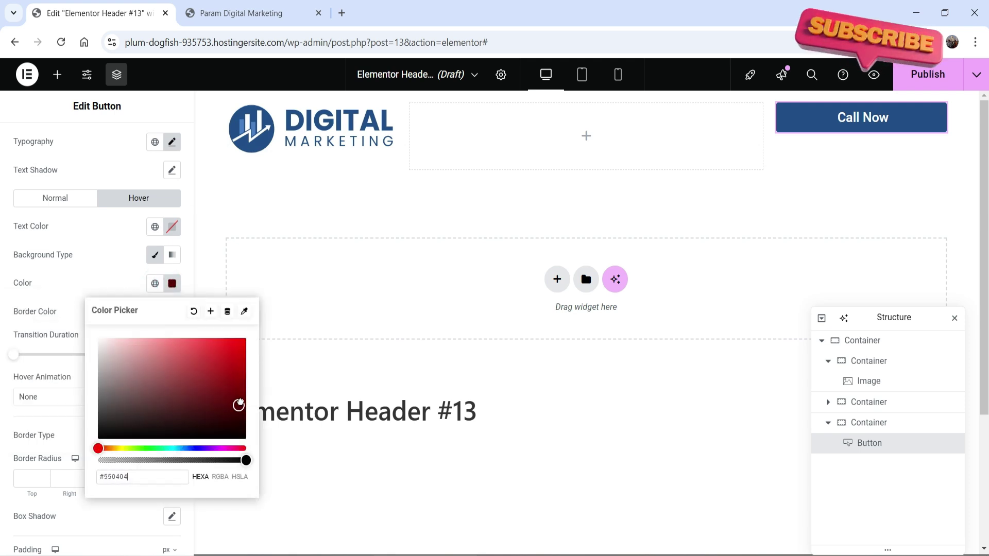
Make the button's hover text color white and save it as a new global color named "White"
click(155, 227)
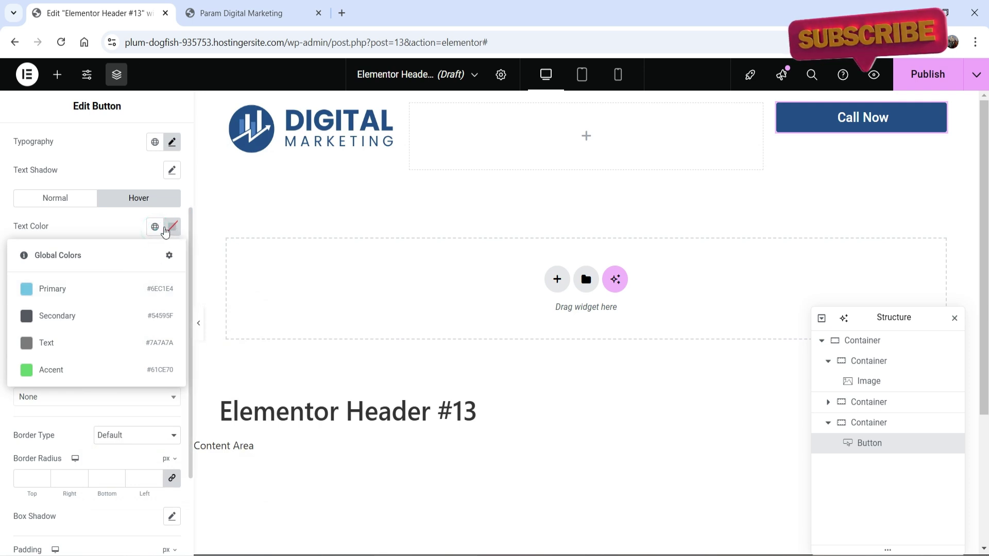
click(172, 228)
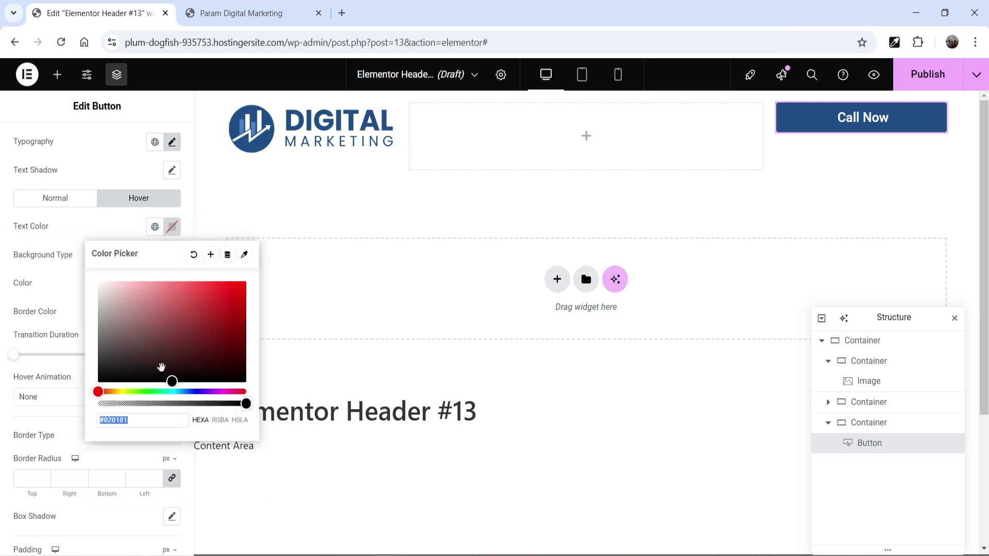
drag(173, 382, 91, 276)
click(211, 255)
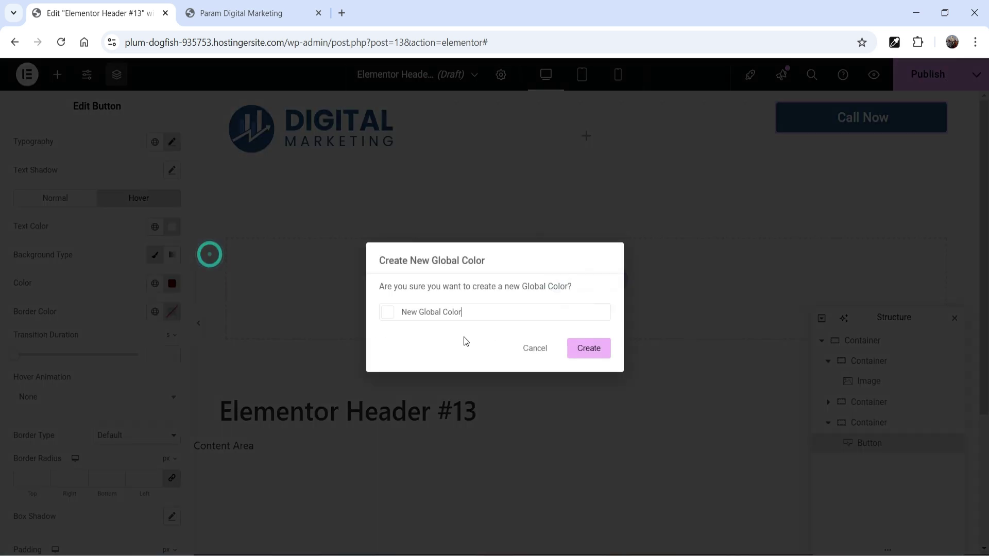
triple_click(484, 311)
text(Whi)
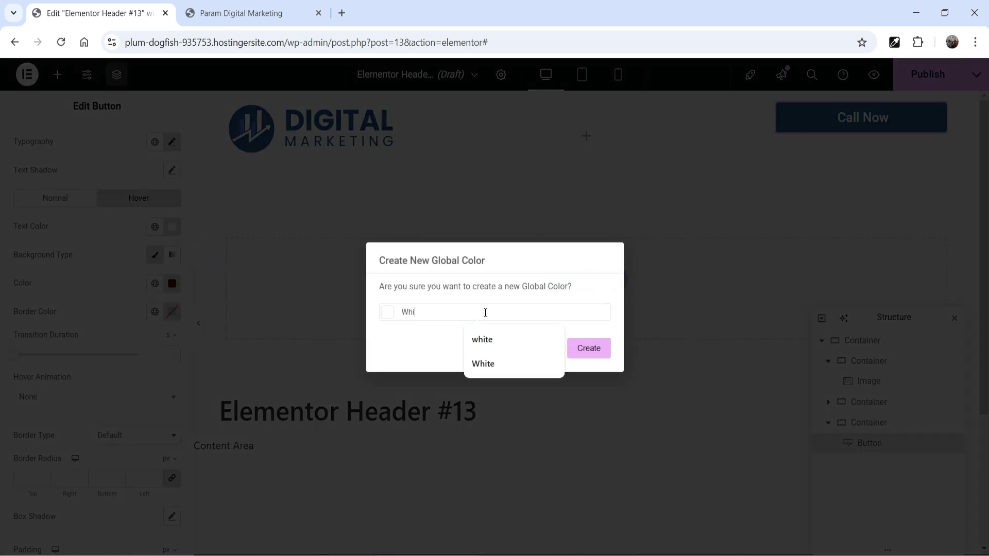
text(rte)
click(606, 353)
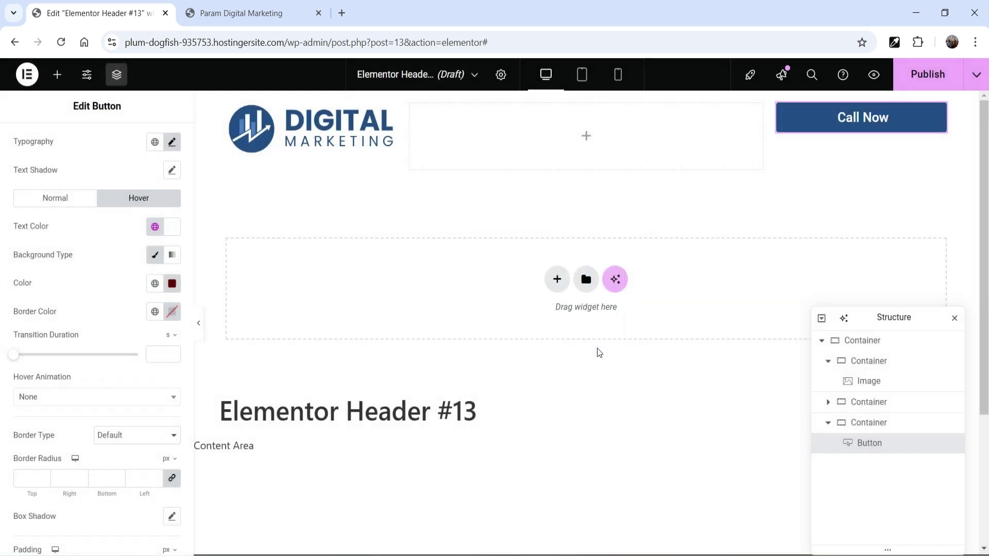
click(154, 227)
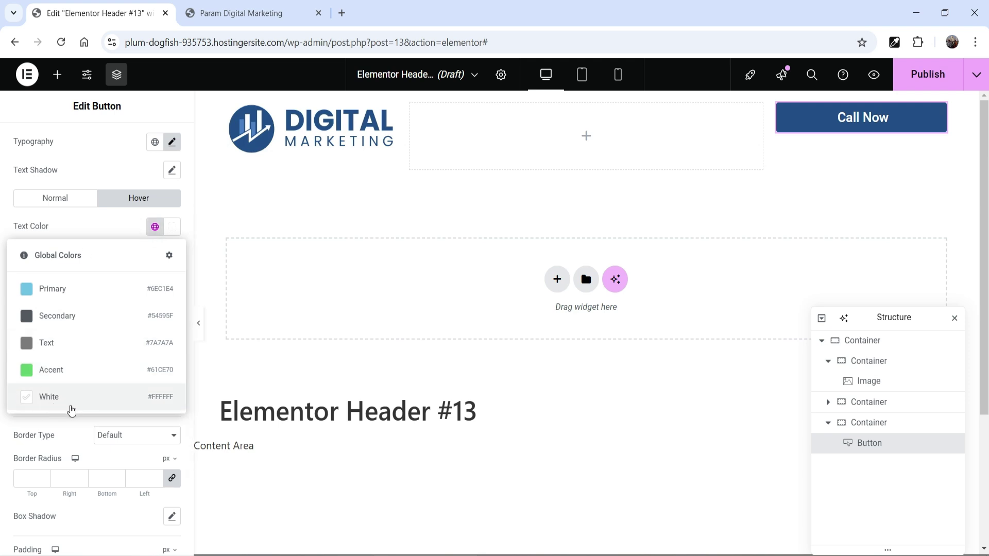
click(98, 223)
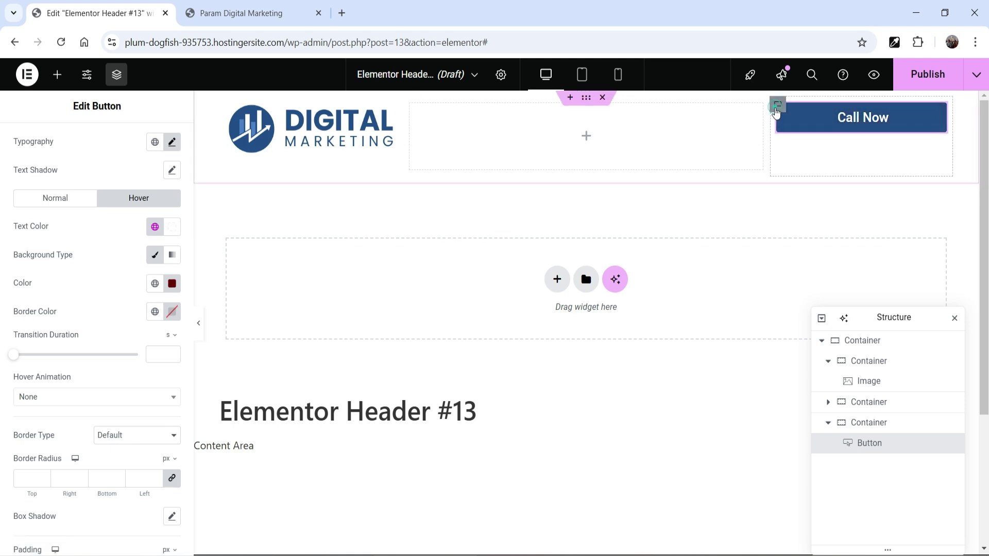
Widen the middle header column to about 59% and set the Call Now column's width to 15%
click(771, 154)
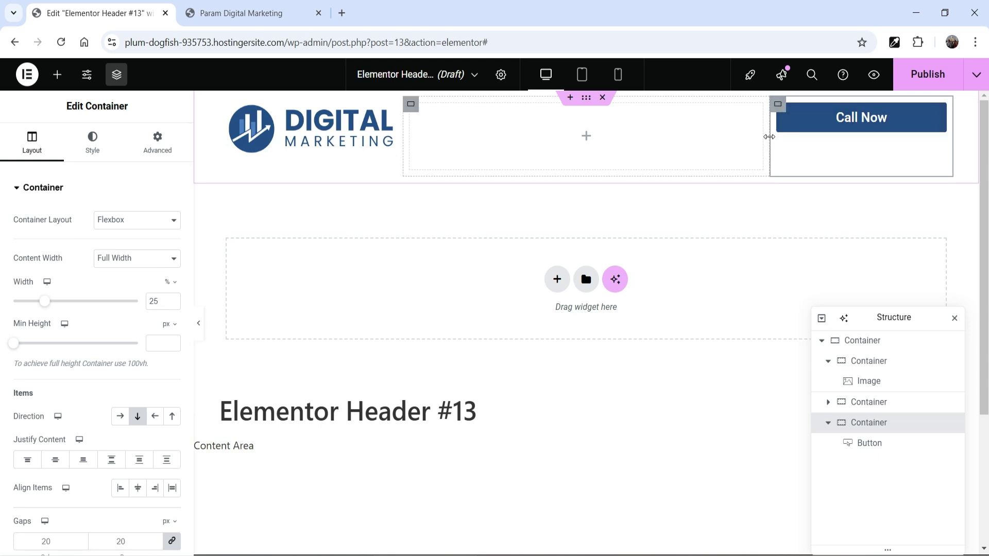
drag(770, 136, 851, 141)
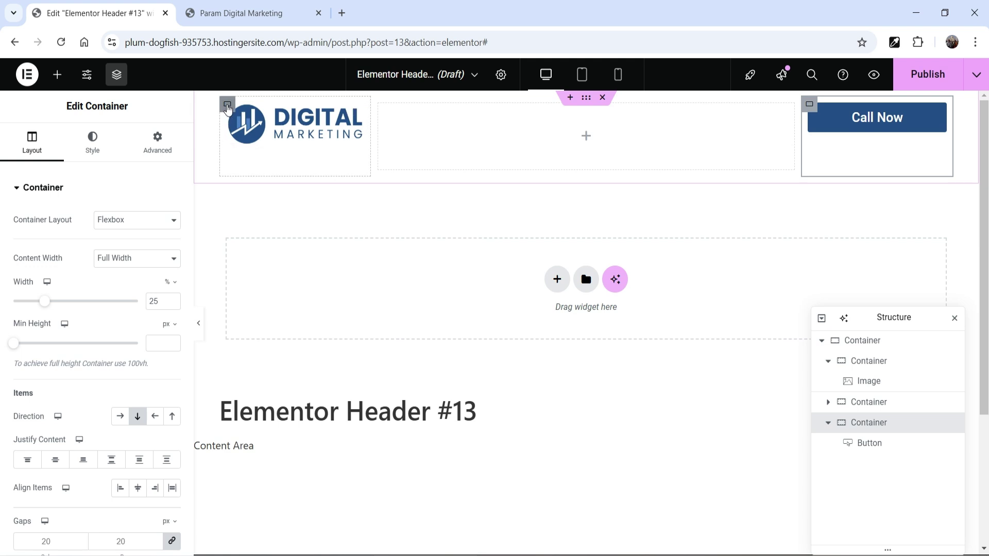
click(227, 106)
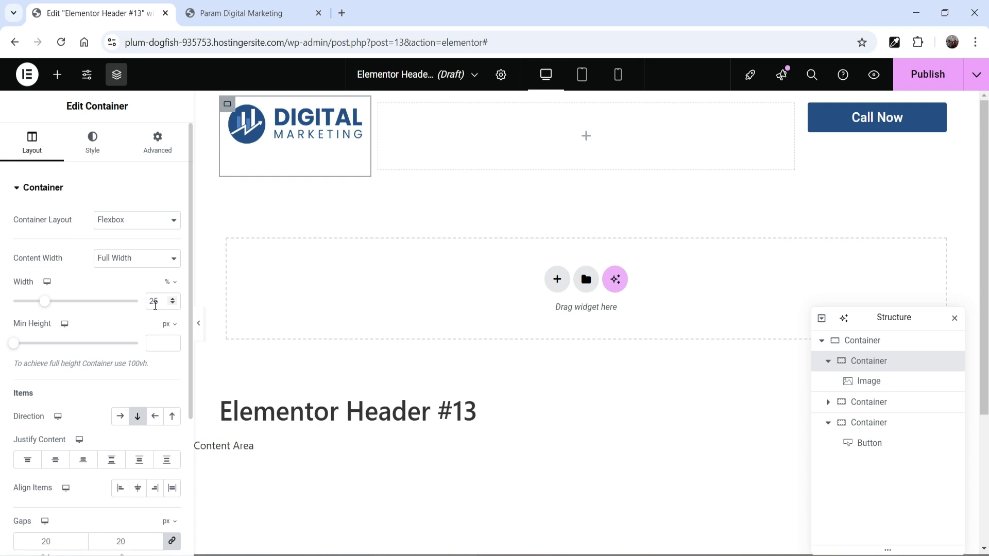
click(379, 104)
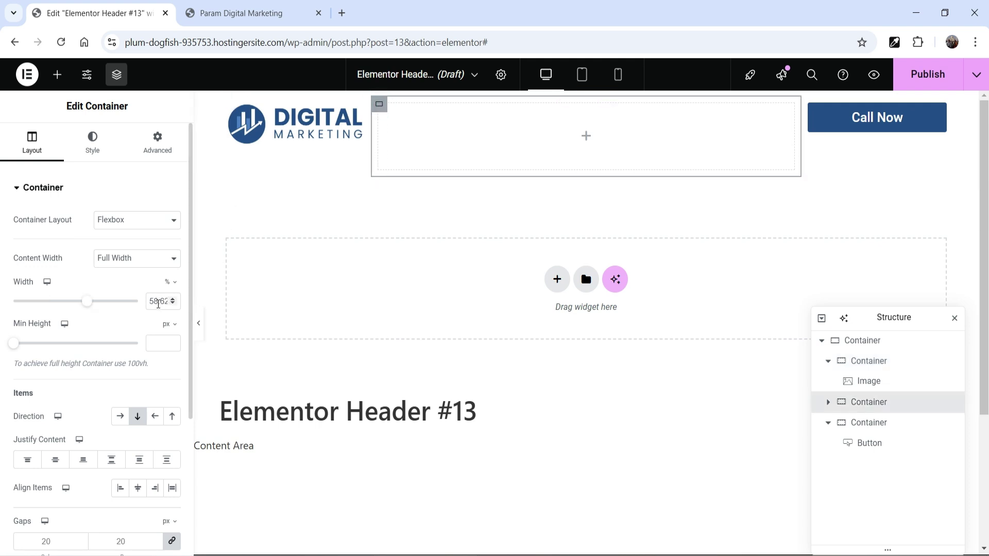
click(809, 104)
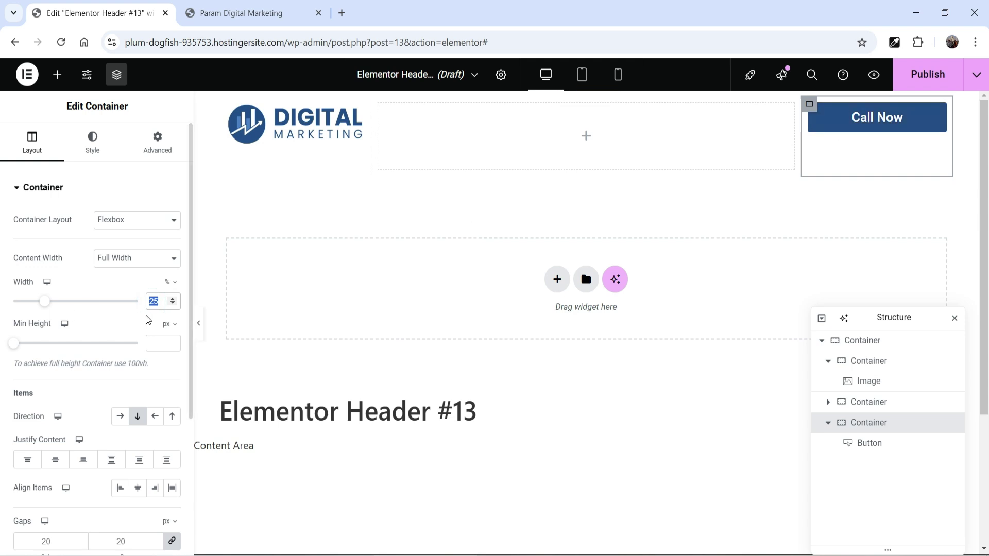
text(15)
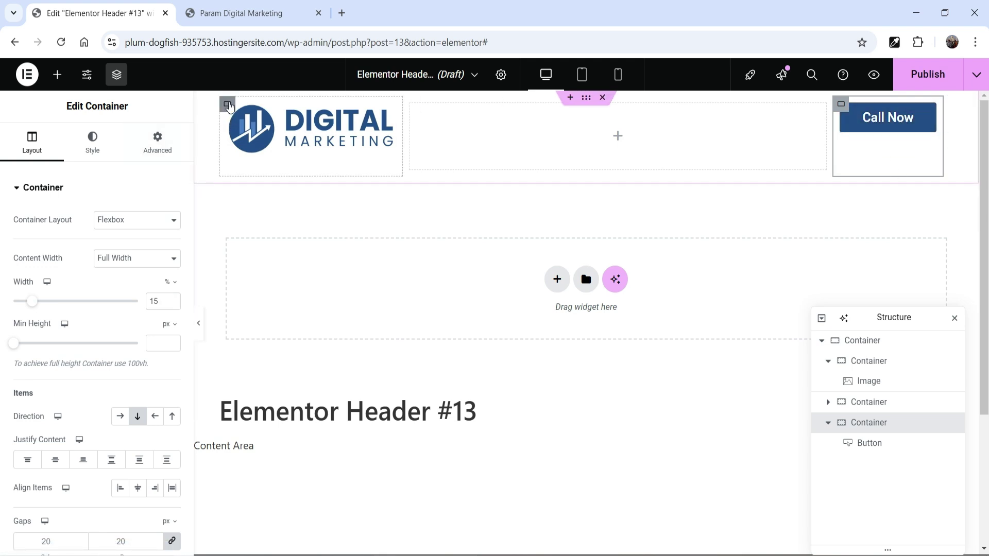
Set the width of the empty middle header column to 60%
click(228, 105)
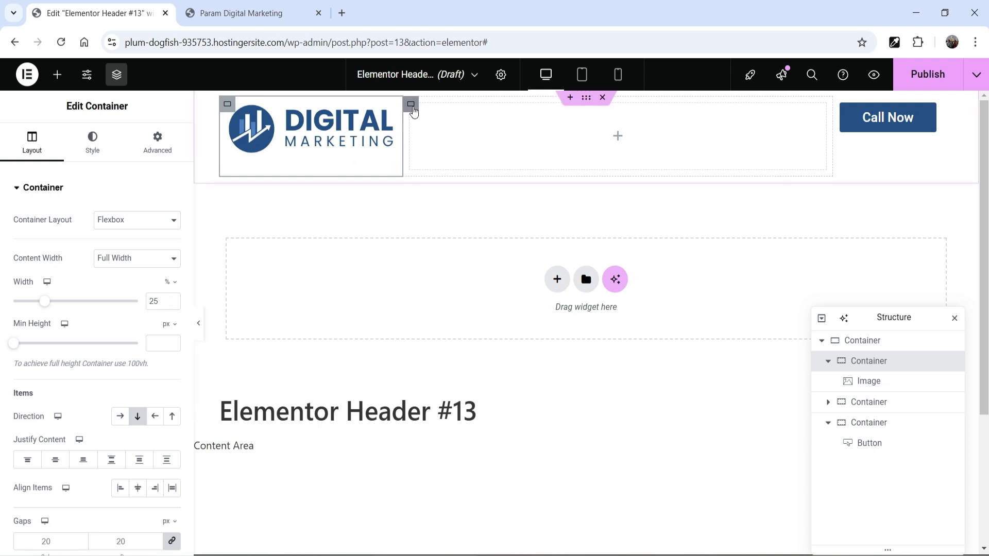
click(411, 103)
double_click(158, 301)
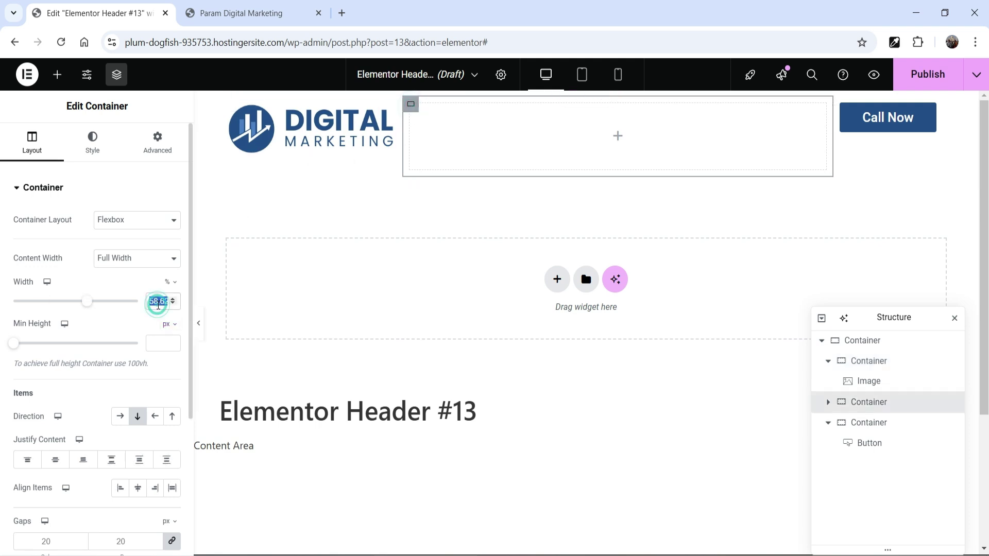
text(60)
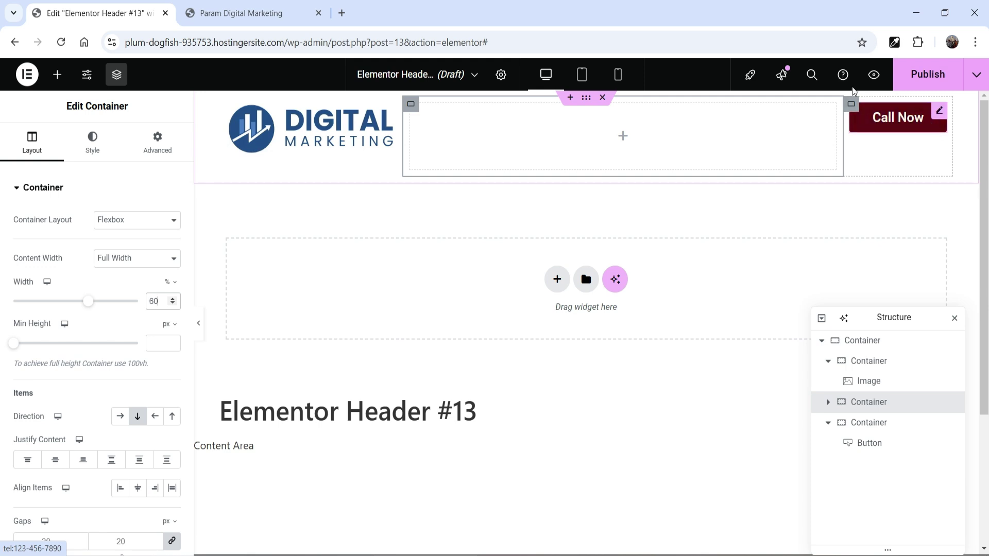
Center the Call Now column's content vertically and set its item alignment to Stretch
click(865, 161)
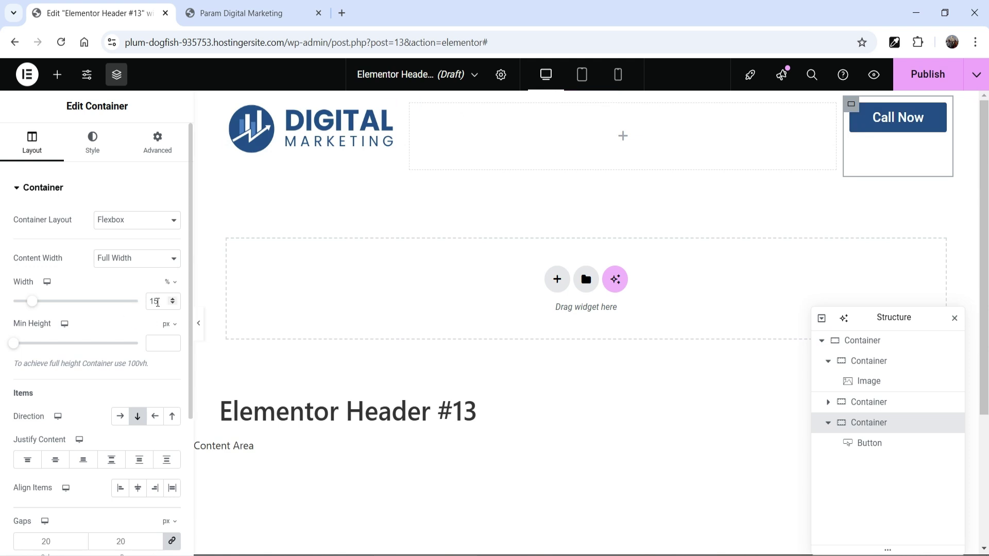
scroll(138, 285, down, 1)
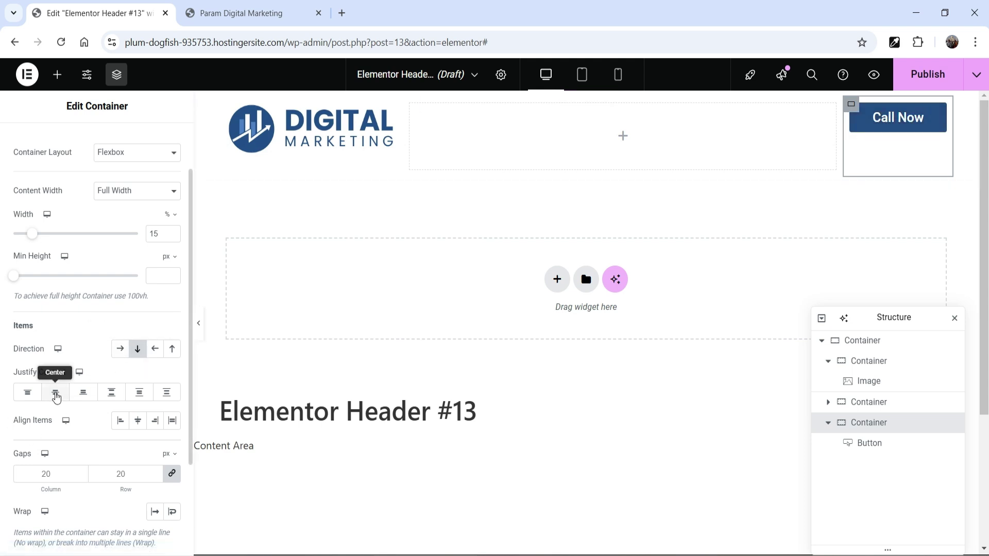
click(55, 395)
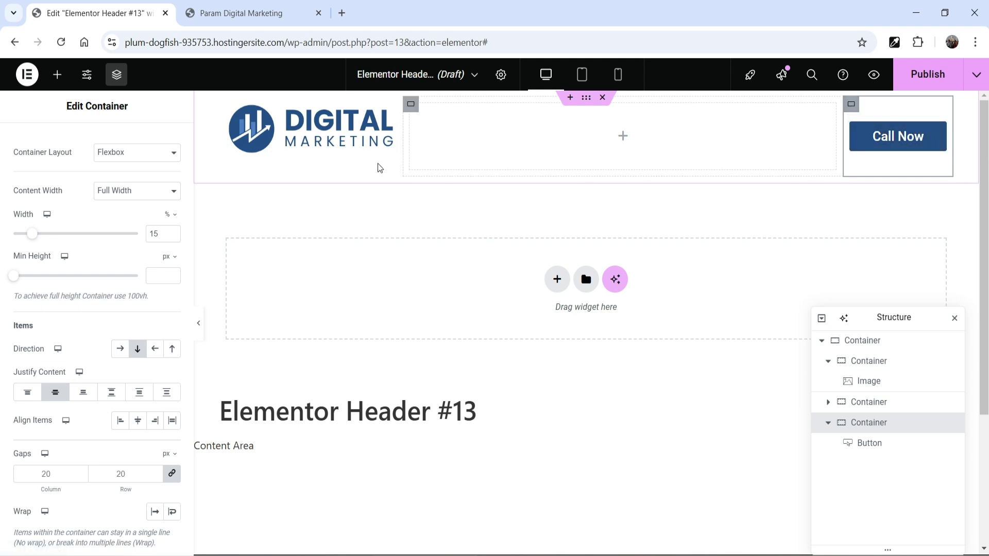
click(138, 421)
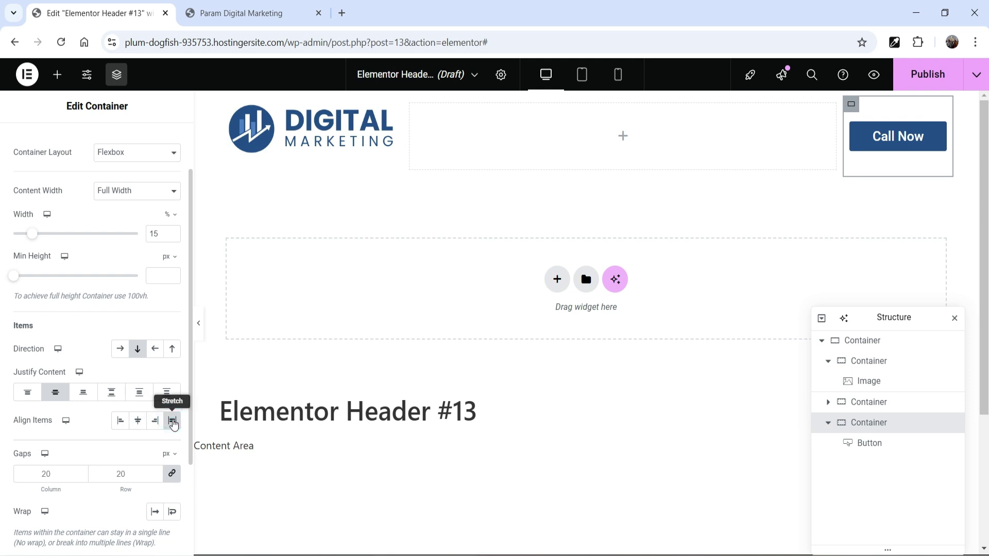
click(172, 420)
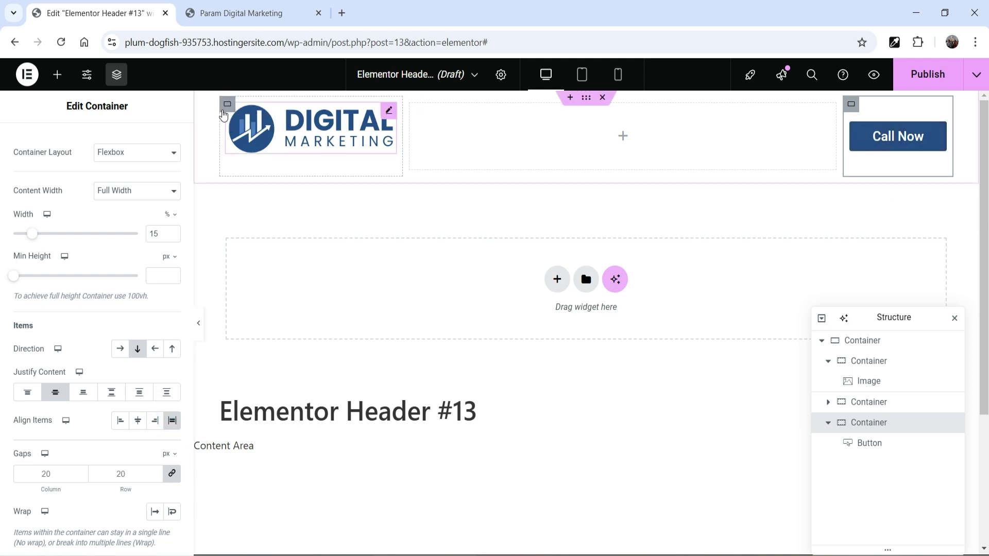
Center the content of the logo column vertically with Justify Content
click(224, 106)
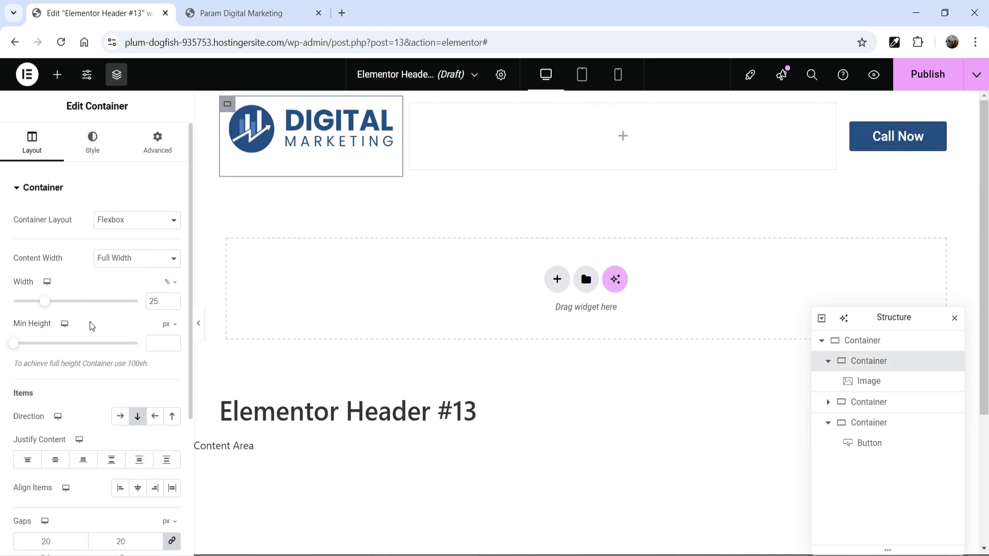
click(56, 461)
click(56, 463)
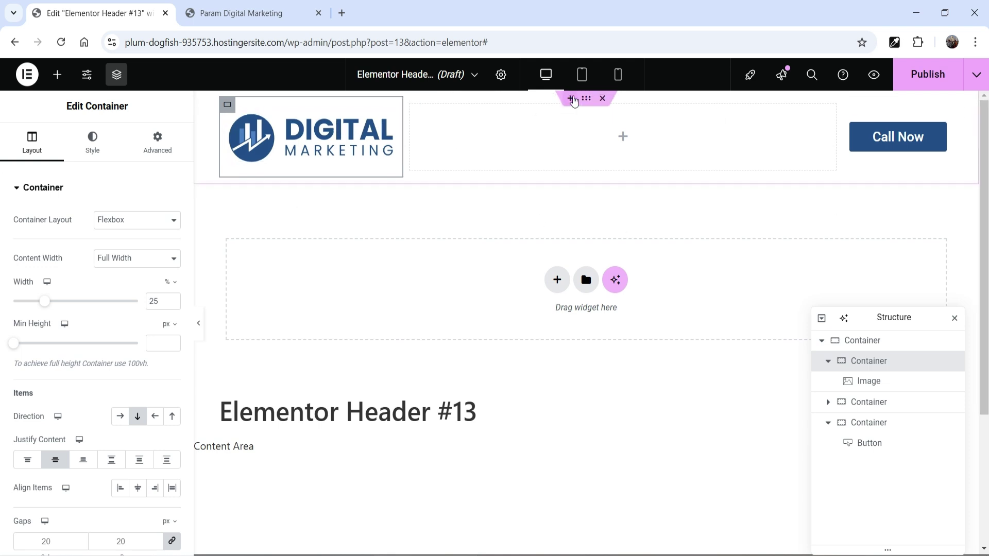
Add a Flexbox container with two equal columns above the logo row
click(571, 97)
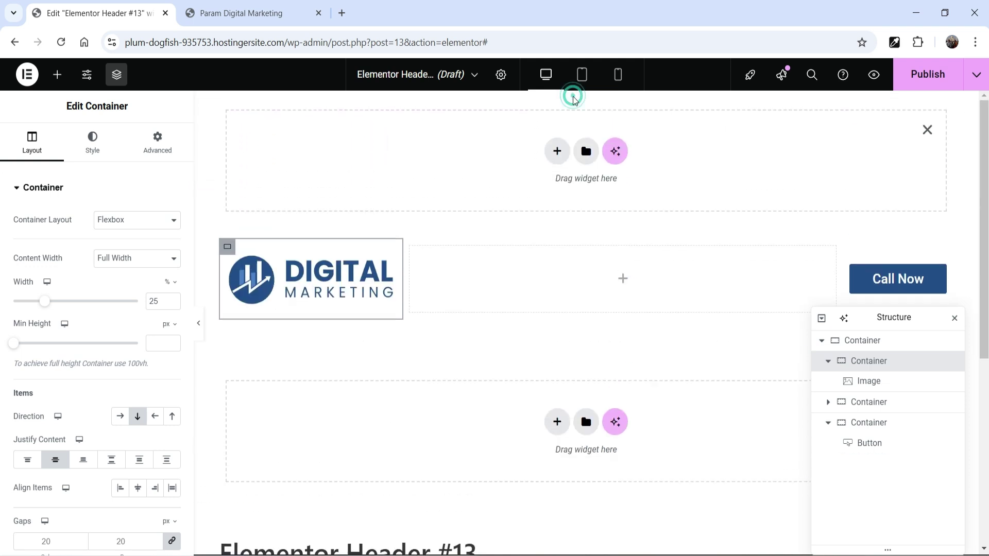
click(557, 152)
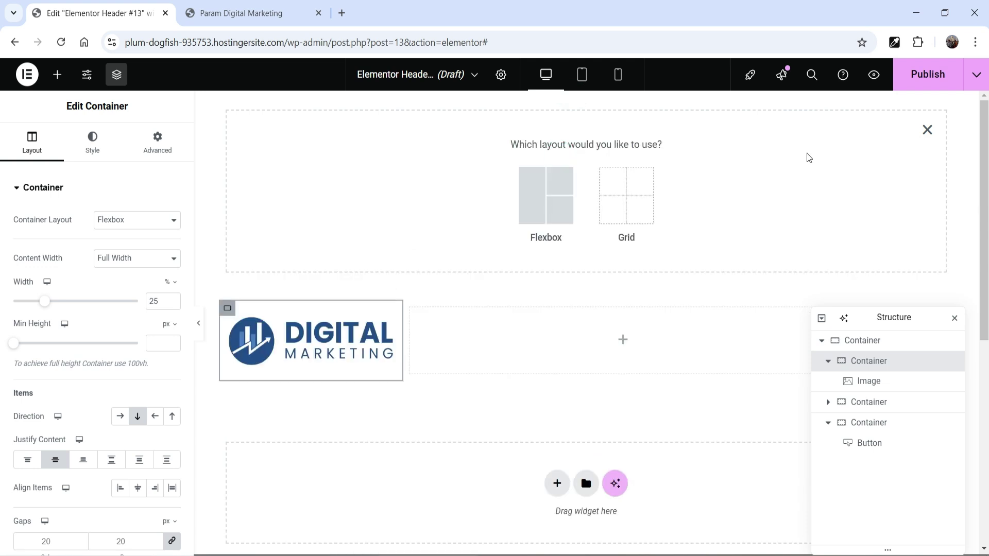
click(537, 199)
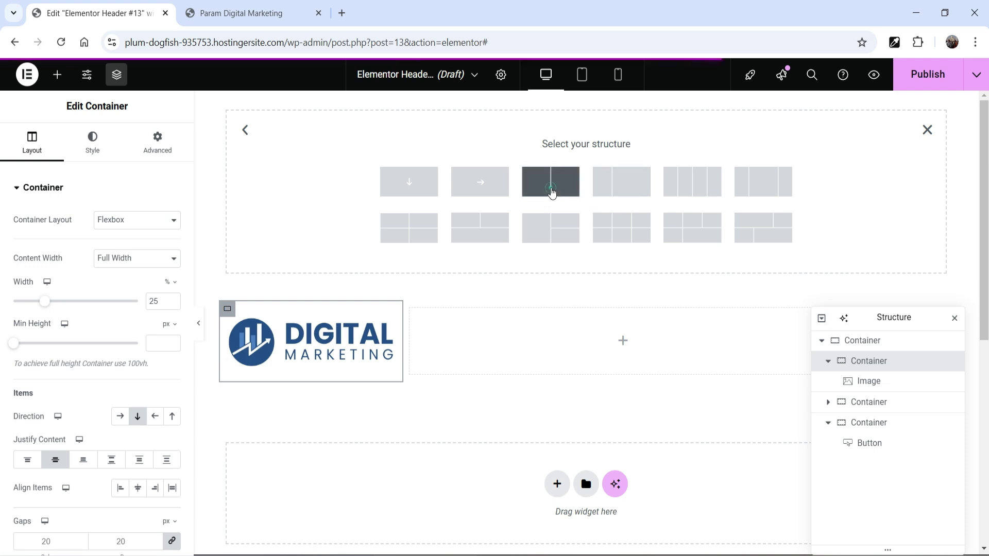
click(549, 186)
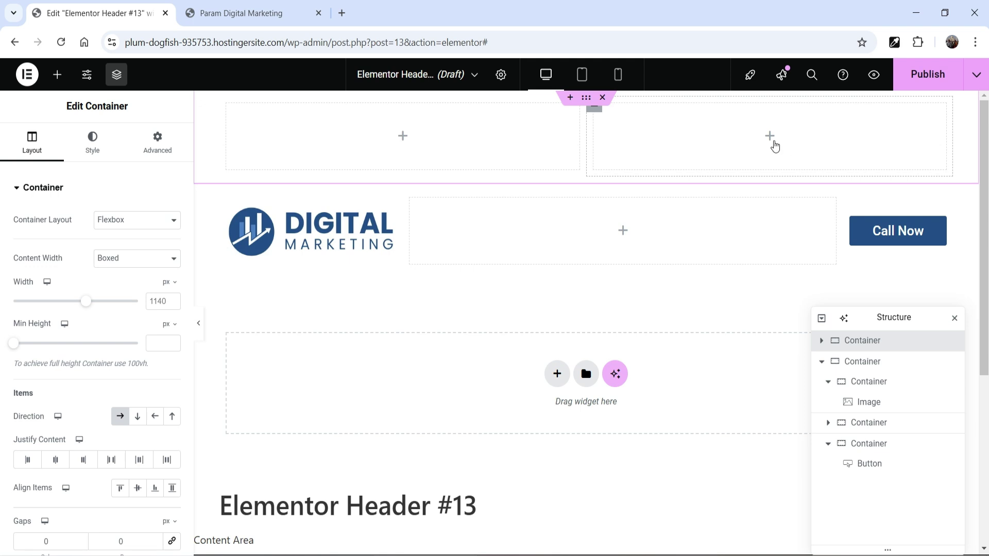
Place an Icon List widget in the new row's first column and remove its third list item
click(402, 136)
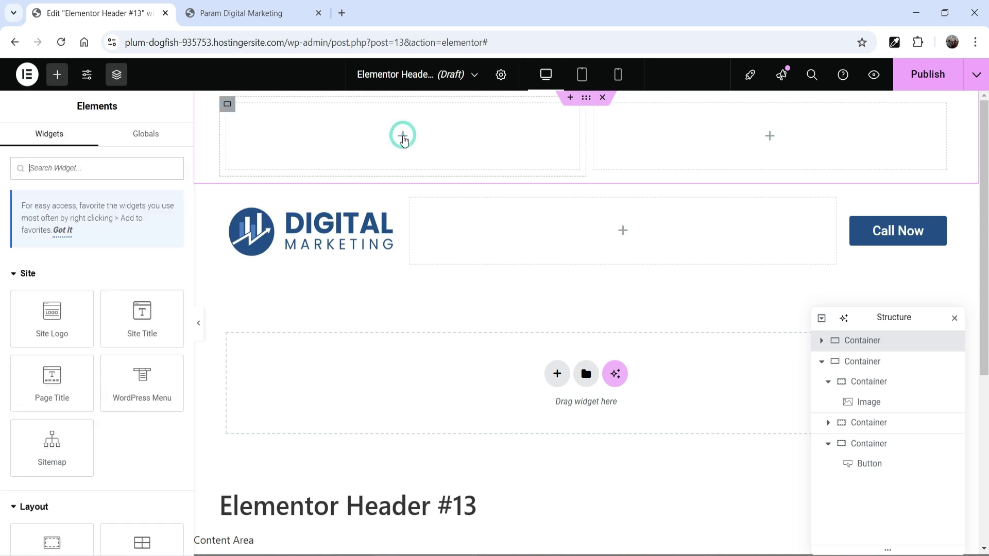
click(80, 170)
text(icon)
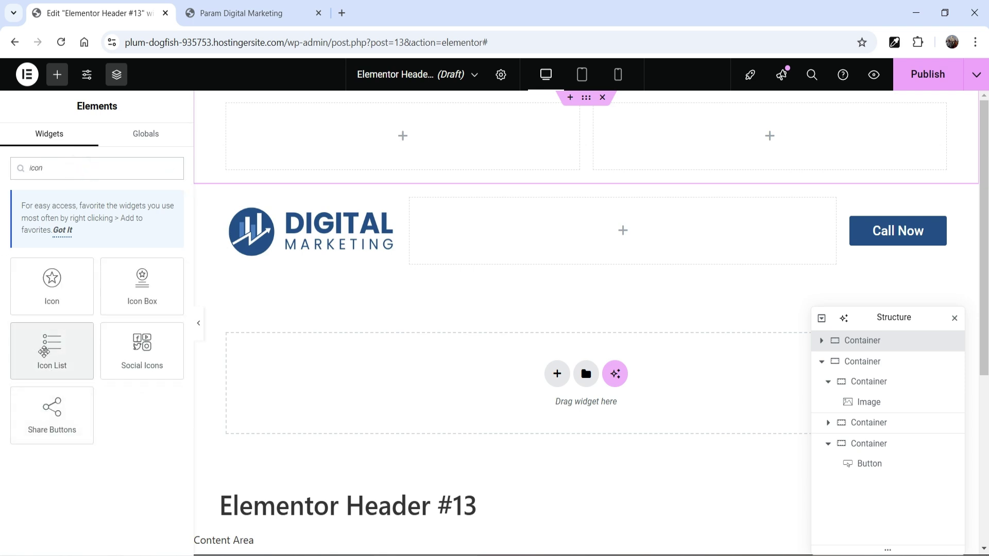
drag(44, 353, 382, 152)
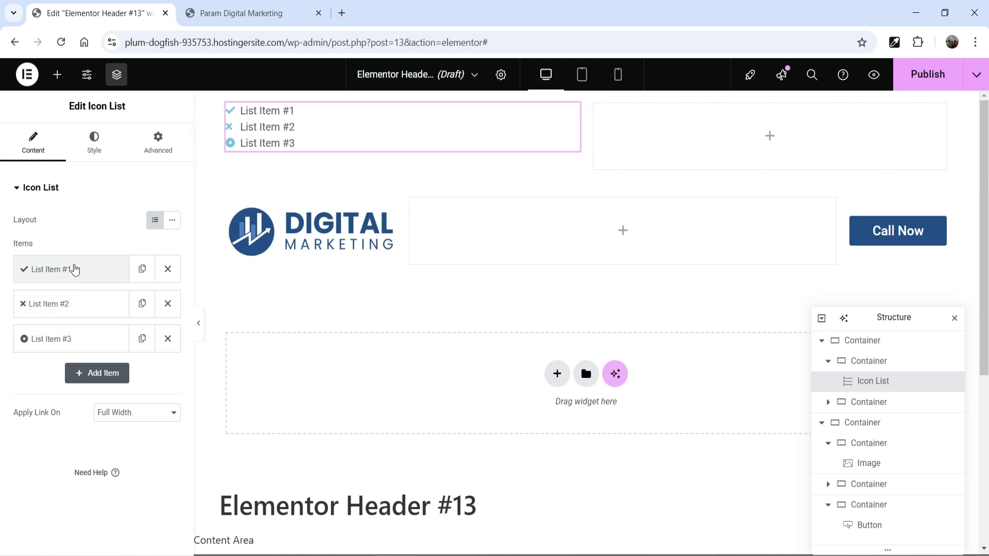
click(168, 339)
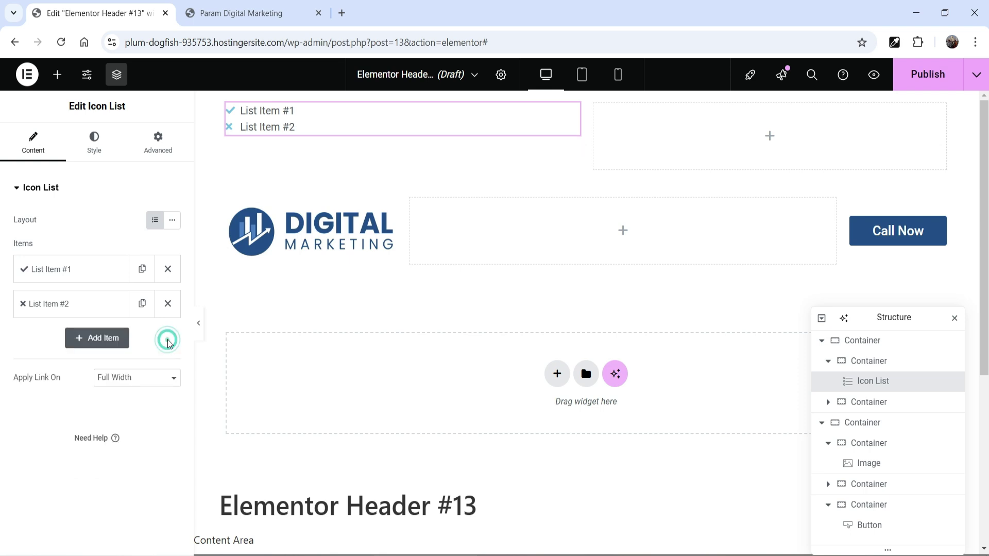
Change the first list item's icon to the second plain phone handset, filtering the icon library by "pho"
click(46, 263)
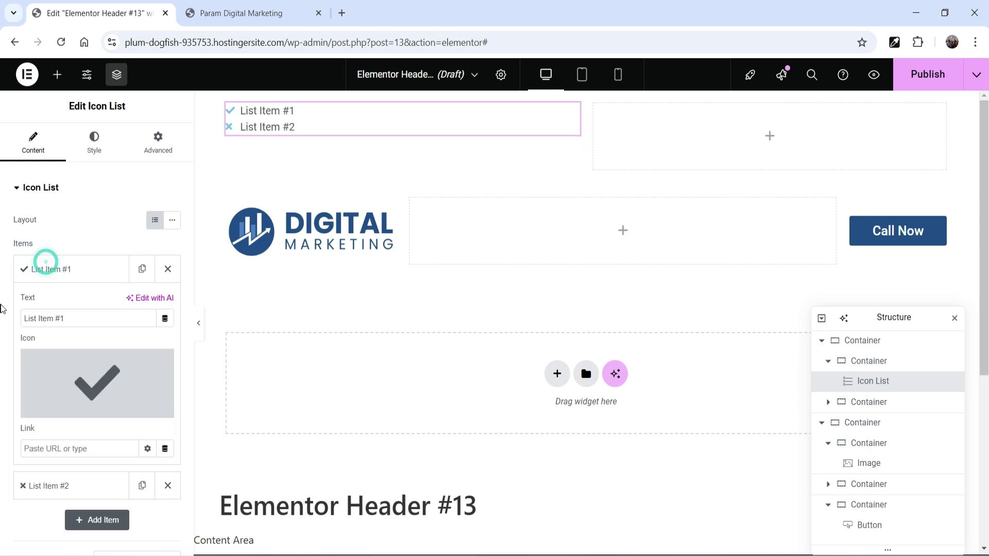
mouse_move(93, 363)
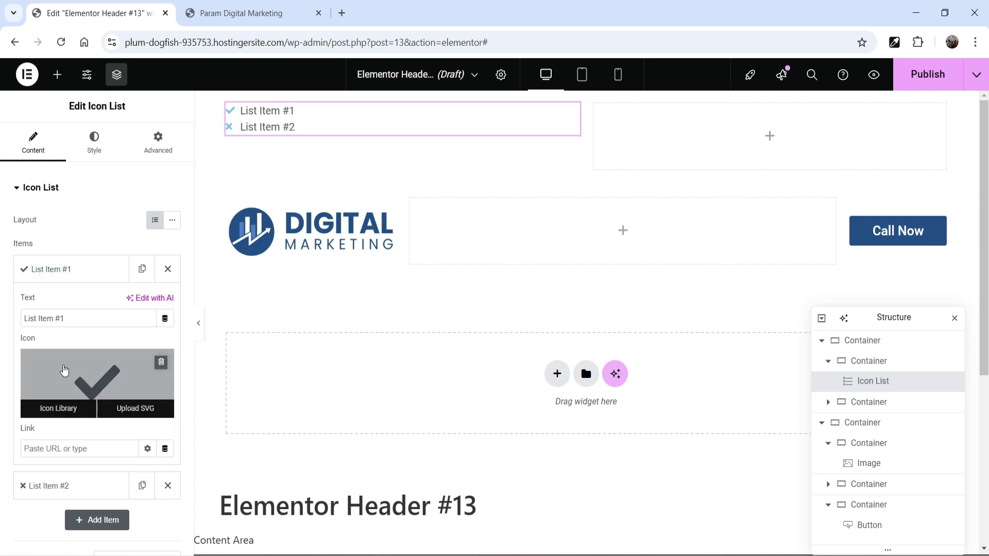
click(62, 370)
click(469, 123)
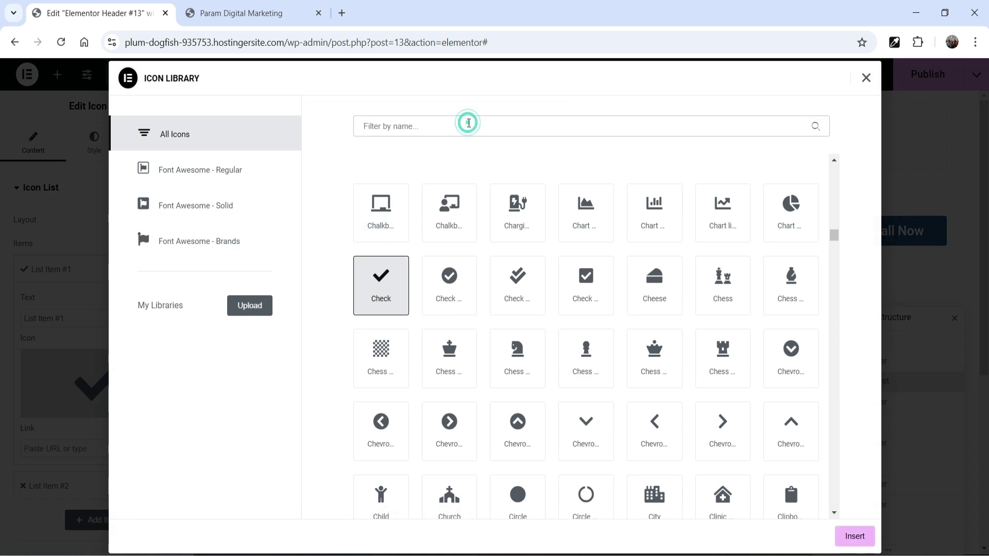
text(pho)
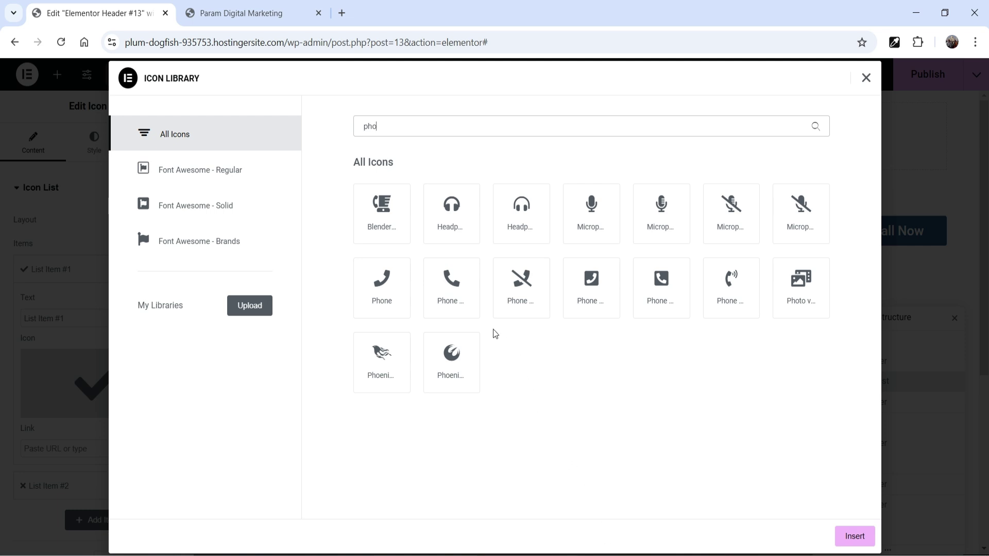
click(453, 293)
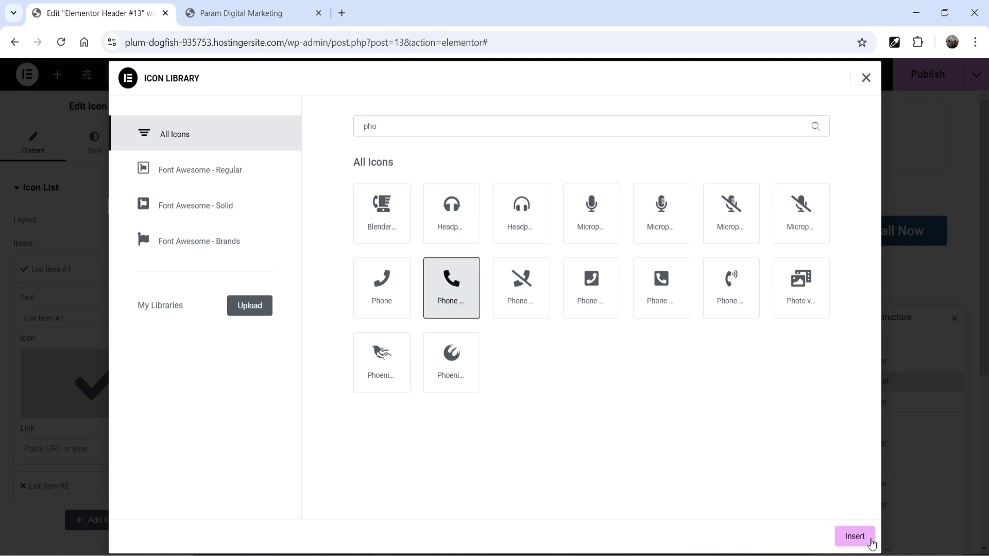
click(854, 536)
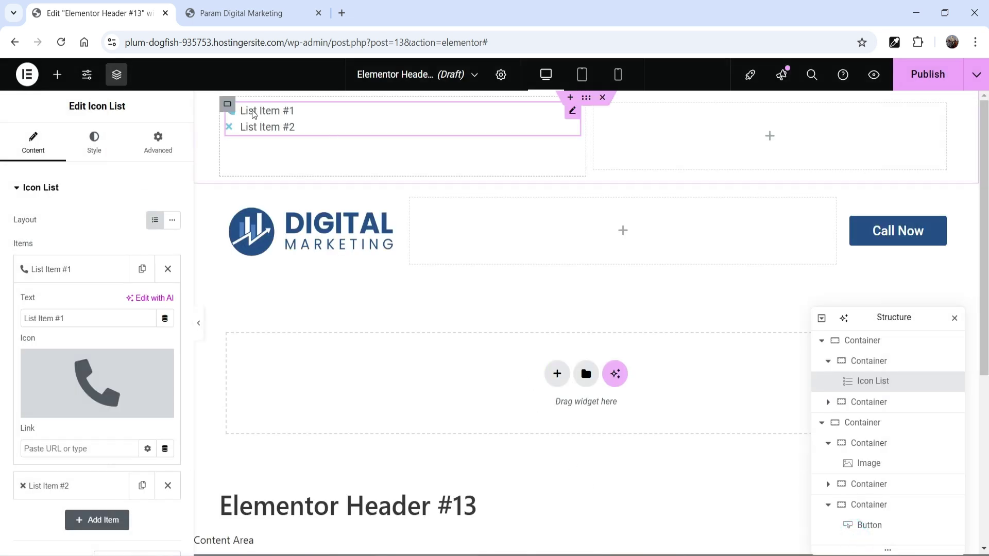
Replace the first list item's text with the business phone number
triple_click(88, 317)
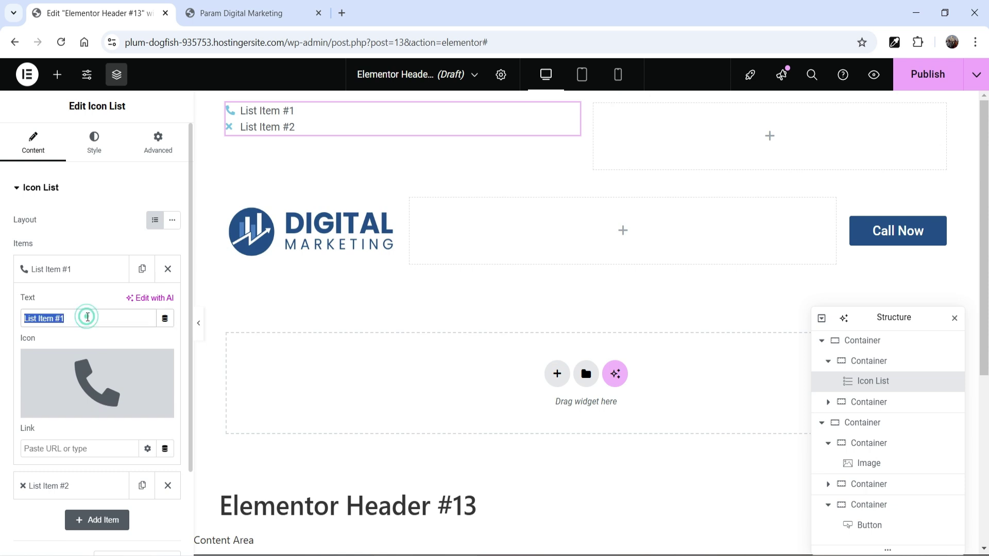
text(123)
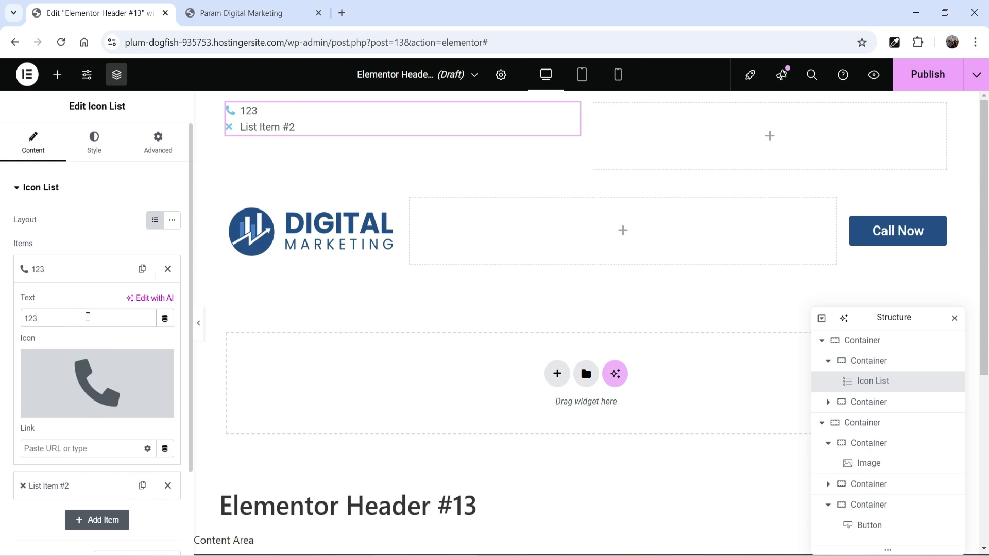
text(-456-7890)
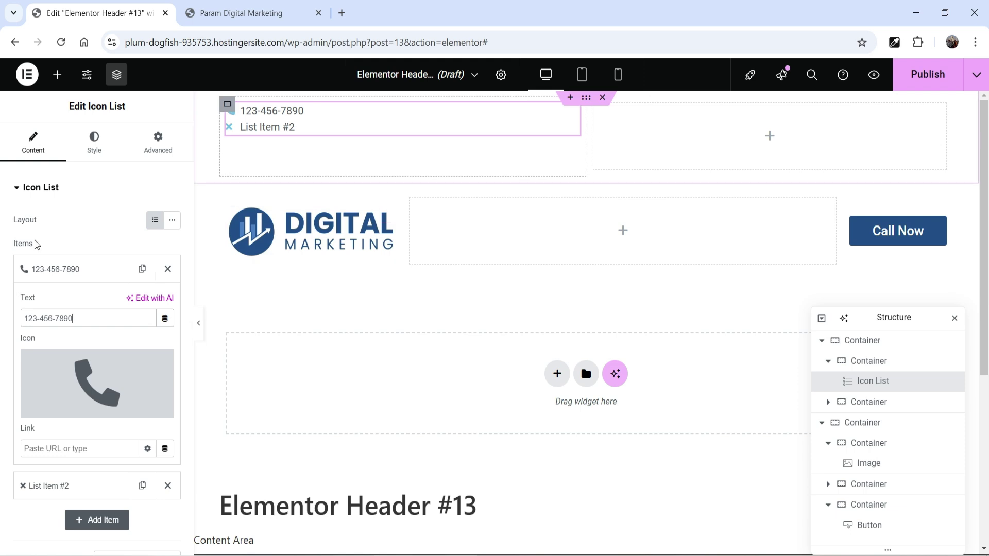
click(59, 277)
Change the second list item's icon to the outlined Envelope, filtering the icon library by "envelo"
click(55, 305)
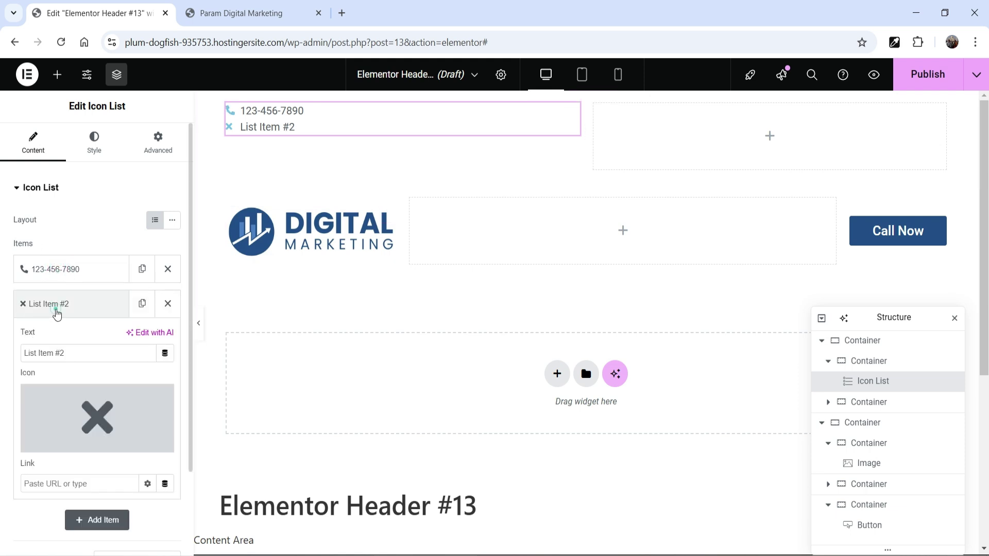
click(58, 449)
click(421, 127)
text(en)
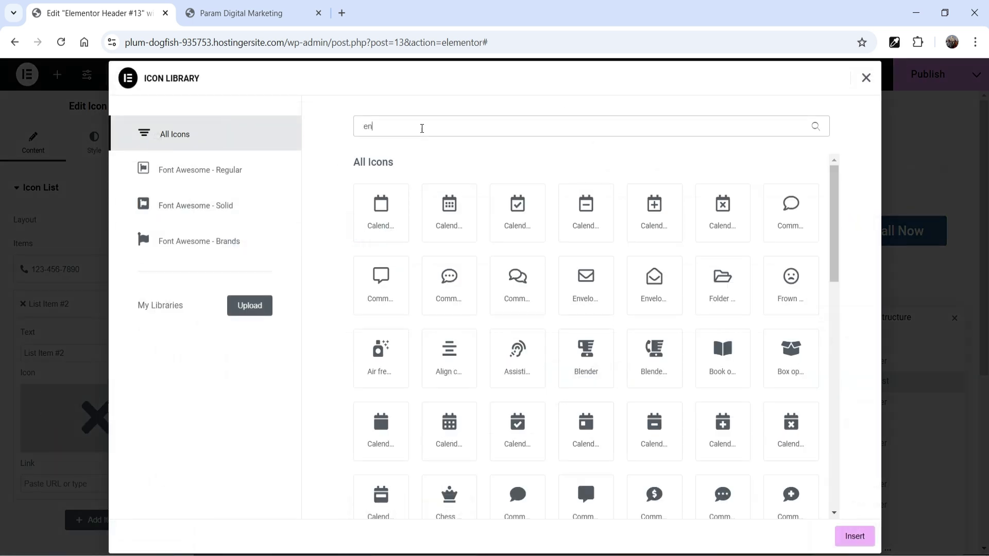
text(veloe)
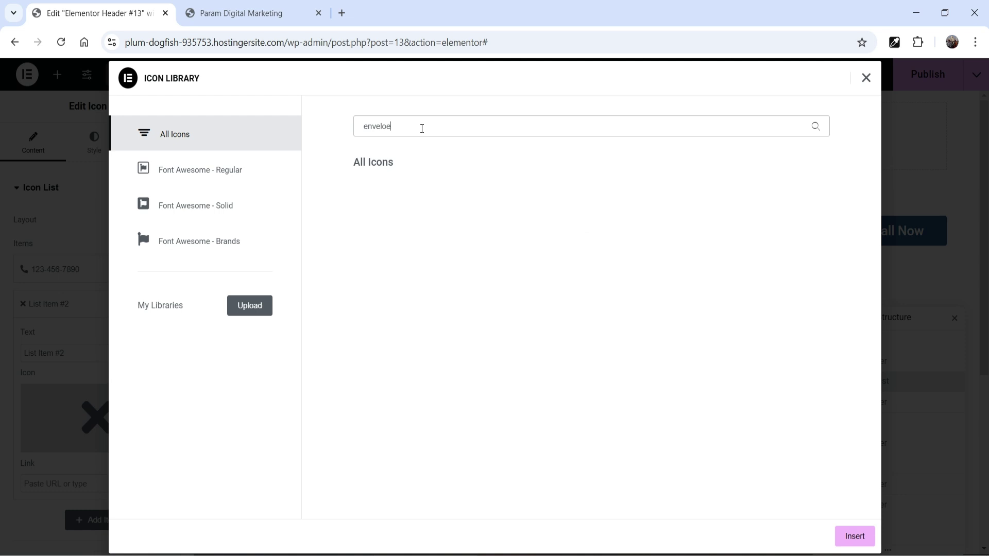
key(BackSpace)
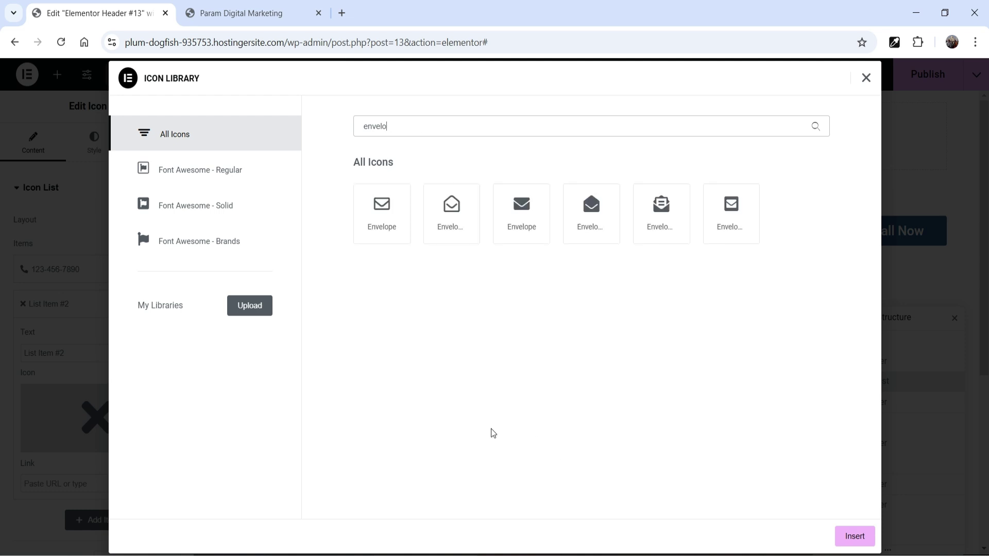
click(398, 234)
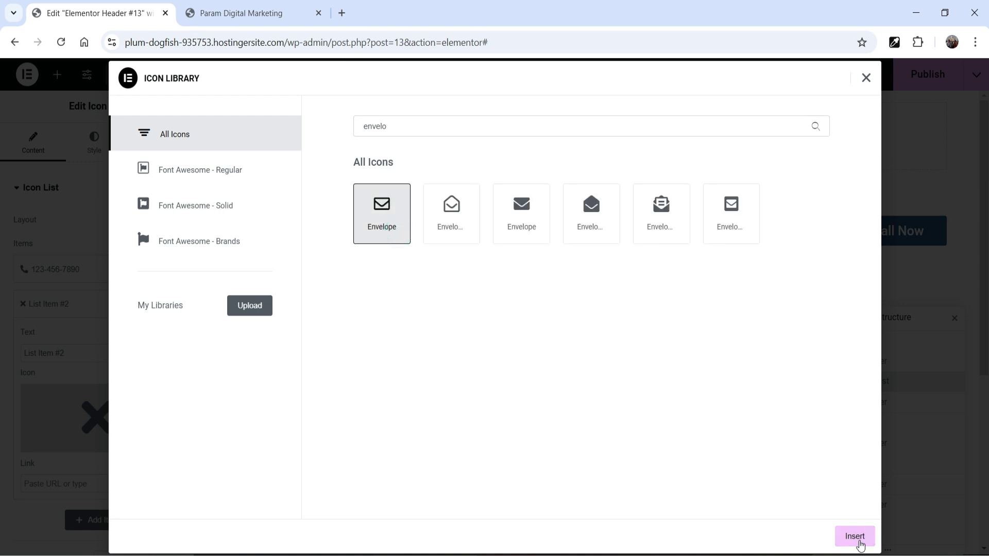
click(855, 537)
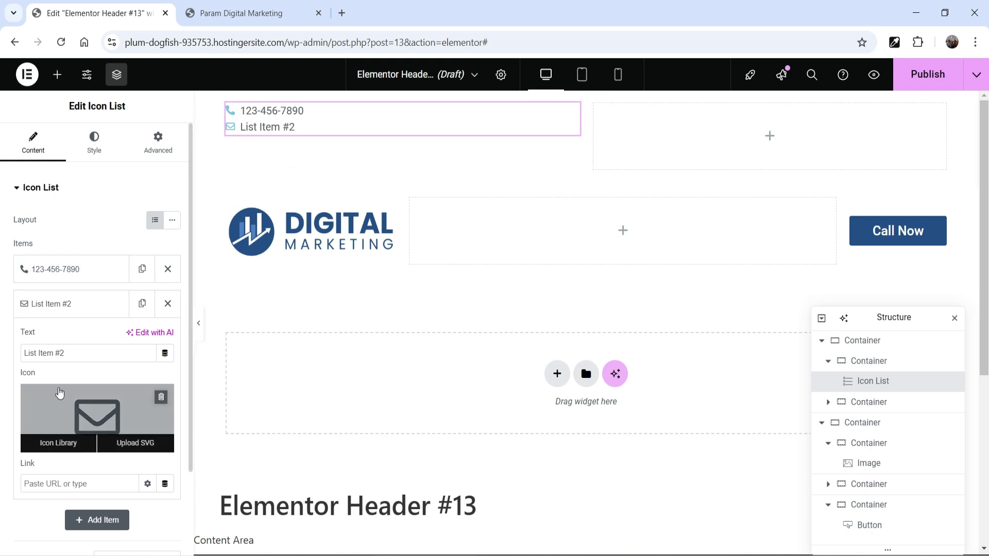
Replace the second list item's text with the business e-mail address
triple_click(90, 348)
text(info)
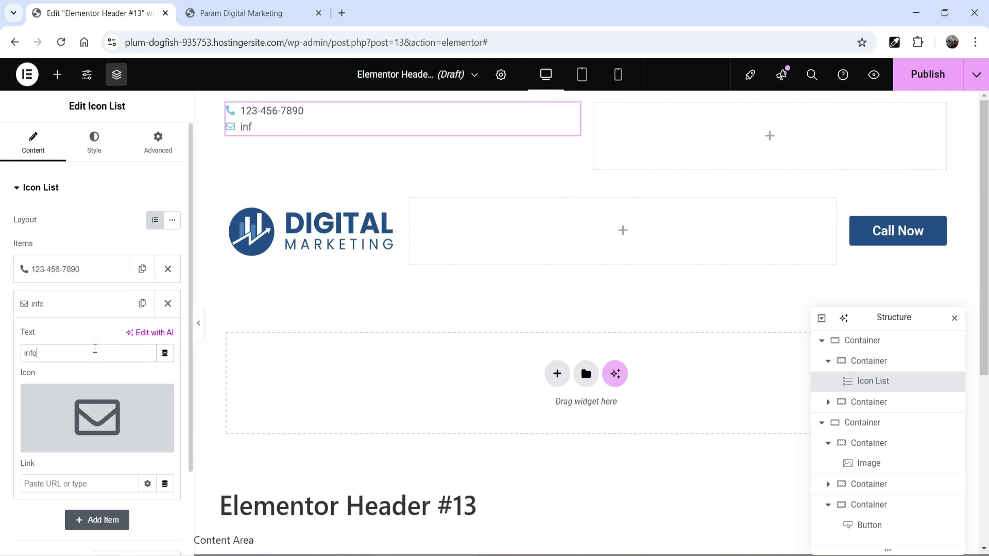
text(@exampl.e)
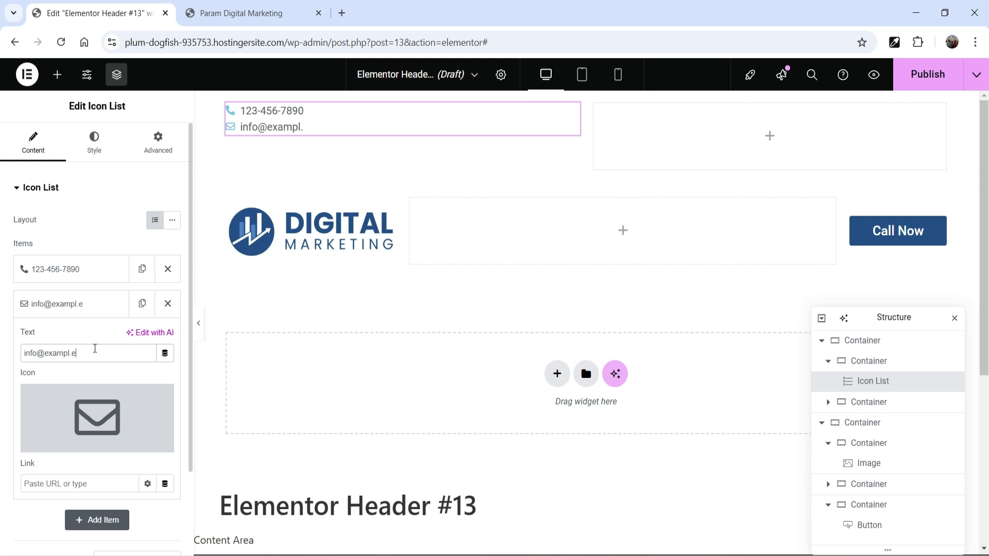
text(com)
Link the second list item to the business e-mail address using the "mailto:" prefix
triple_click(95, 350)
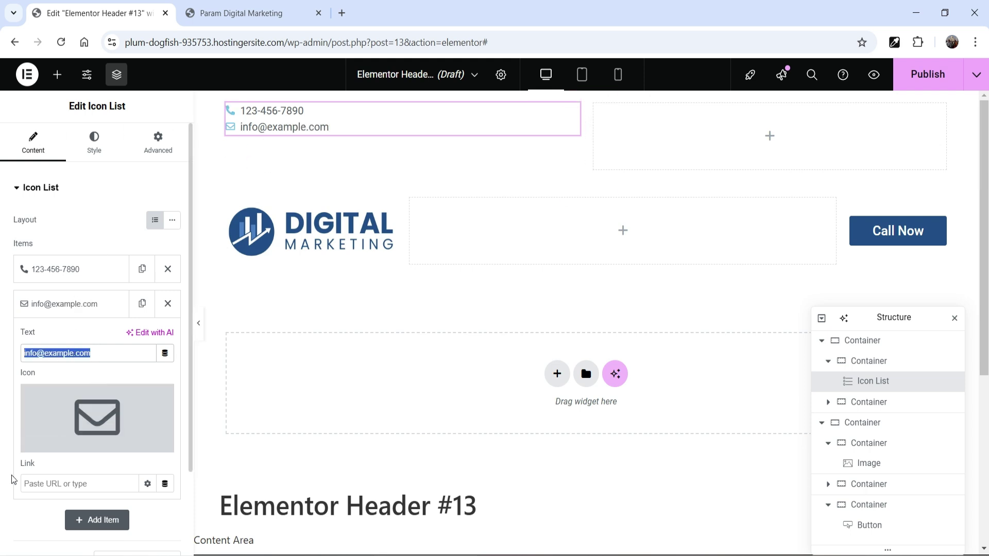
click(57, 483)
text(m)
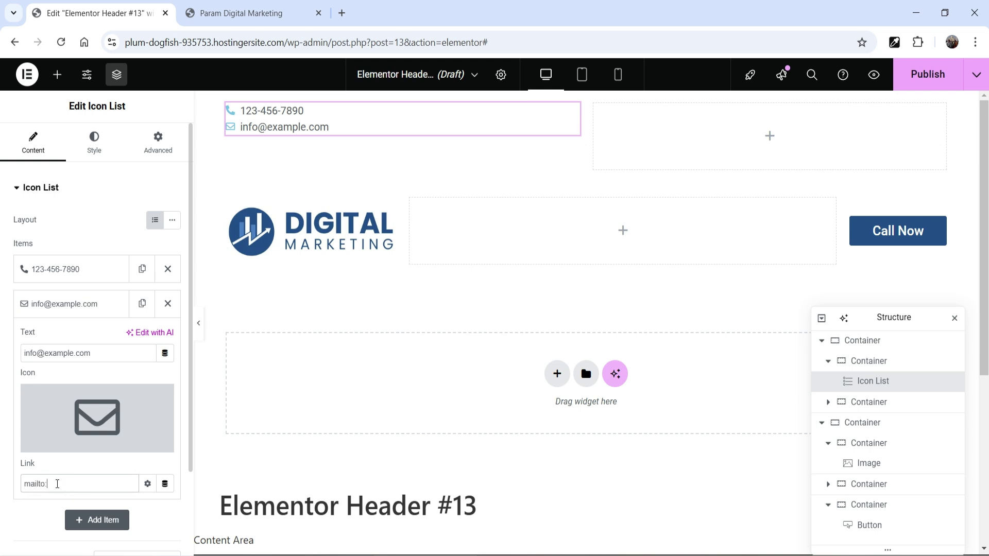
text(ailto:)
key(ctrl+v)
Link the first list item to the business phone number using the "tel:" prefix, and set the icon list's layout to Inline
click(72, 269)
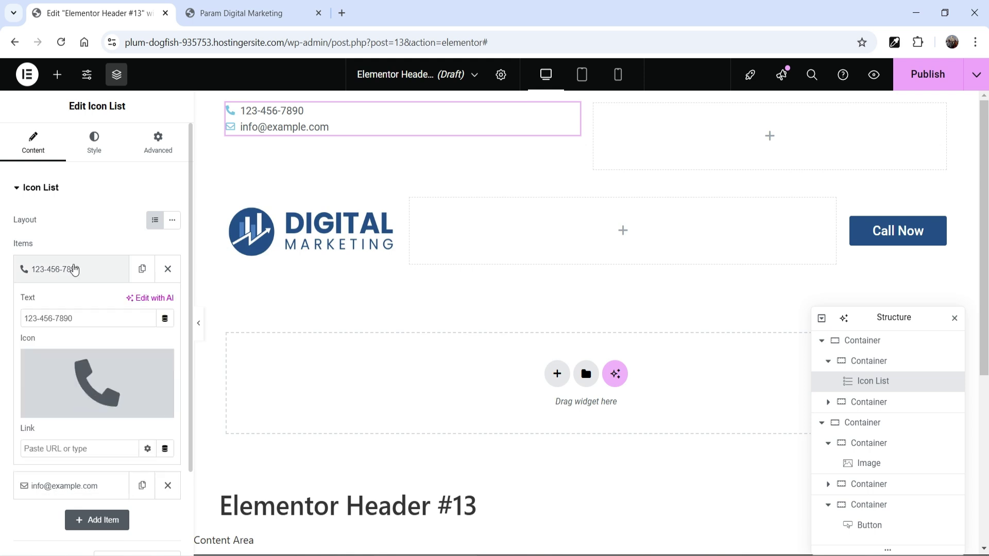
drag(73, 319, 33, 318)
click(44, 444)
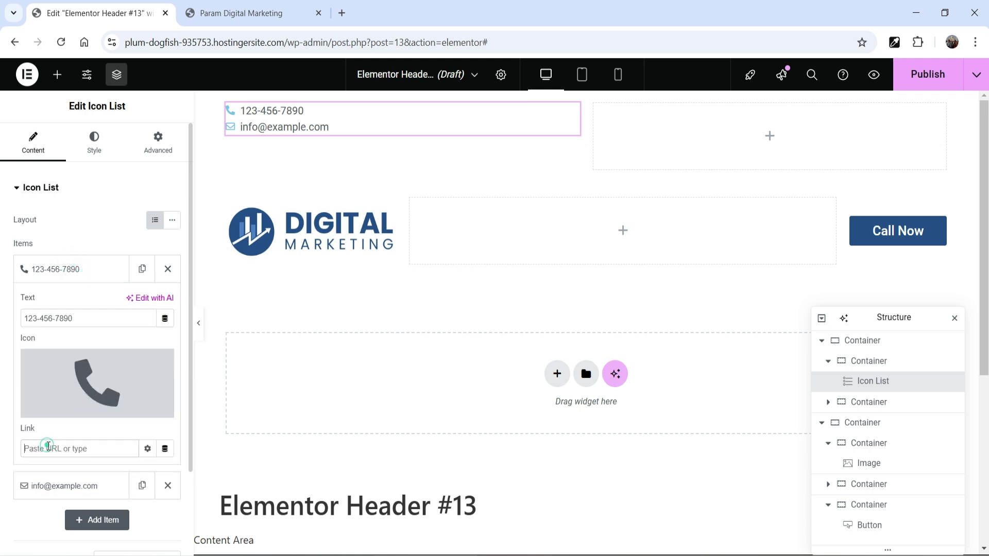
text(tel:)
key(ctrl+v)
click(69, 269)
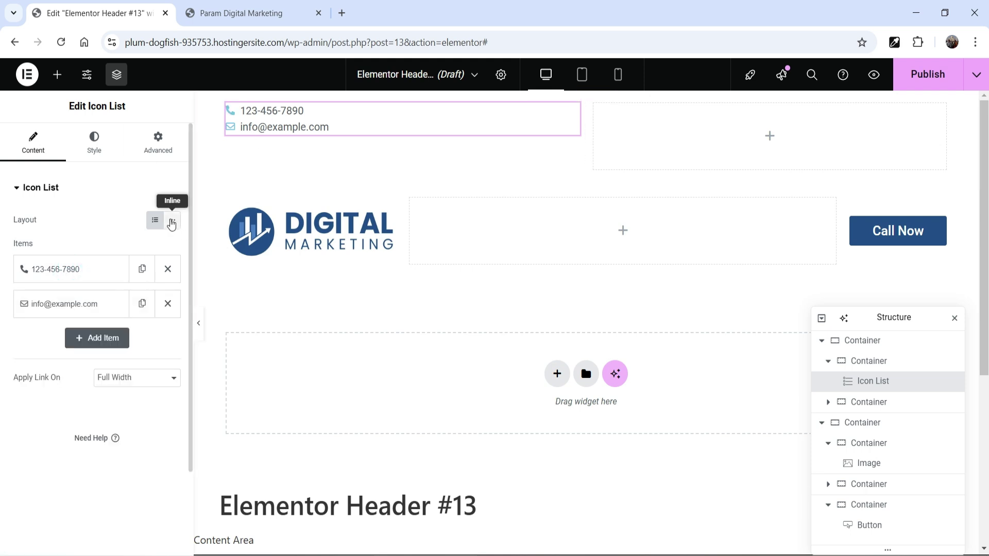
click(172, 221)
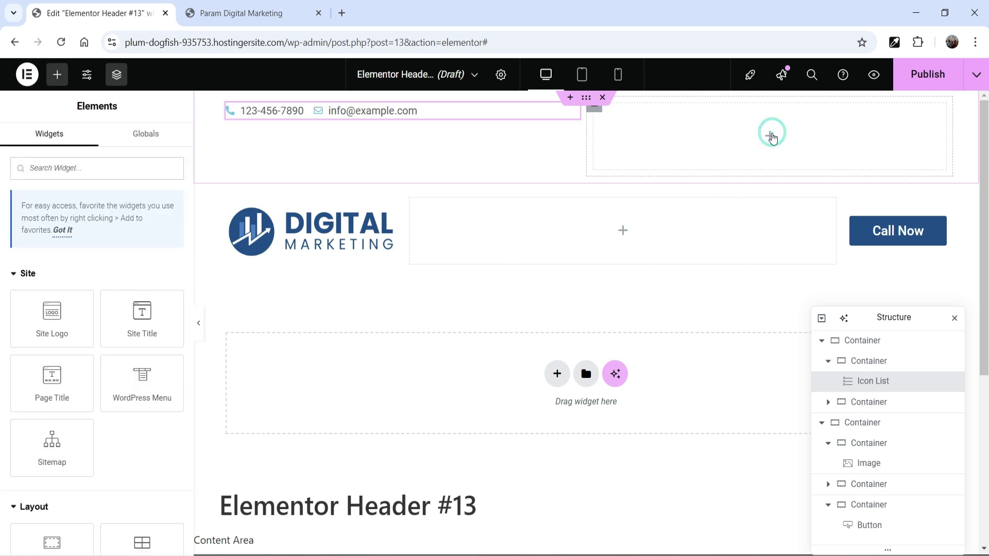
Find the Social Icons widget by searching "social" and place it in the top bar's empty second column
text(soci)
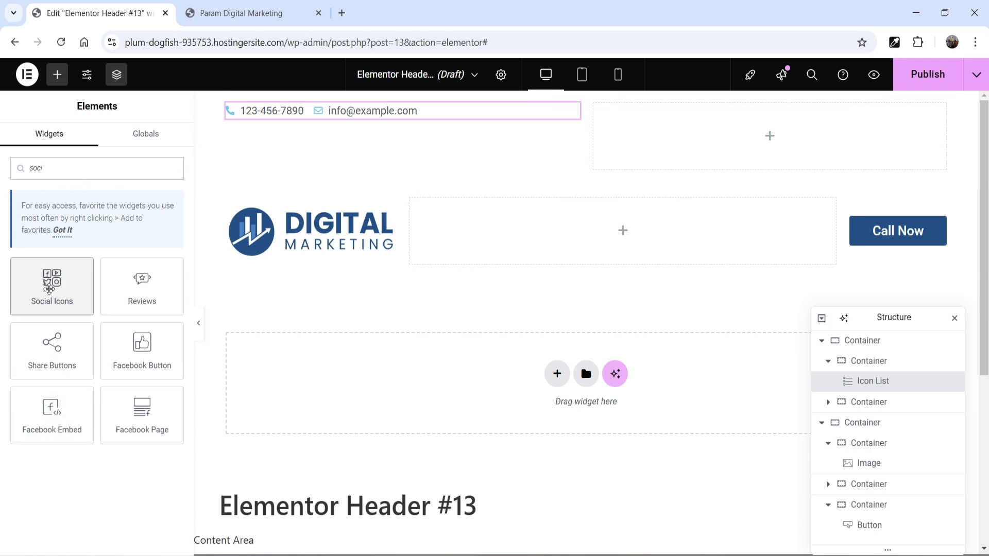
click(49, 286)
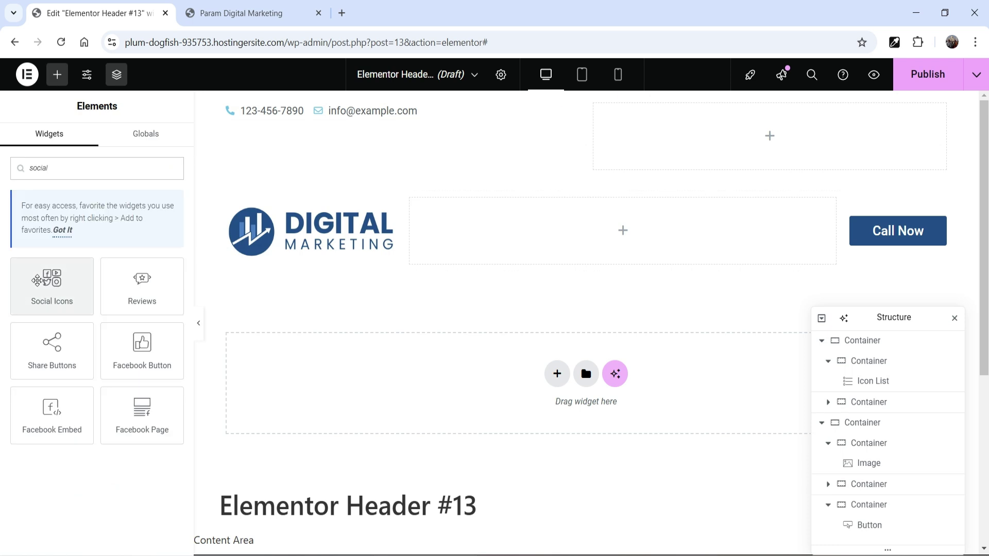
drag(37, 280, 801, 136)
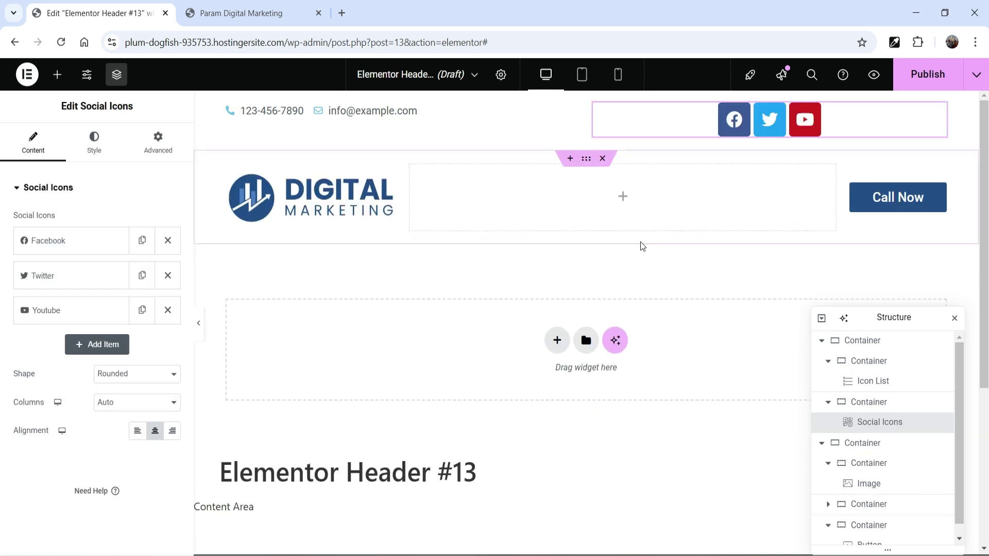
Give the top bar's outer container a classic background in the same dark blue as the Call Now button
click(586, 97)
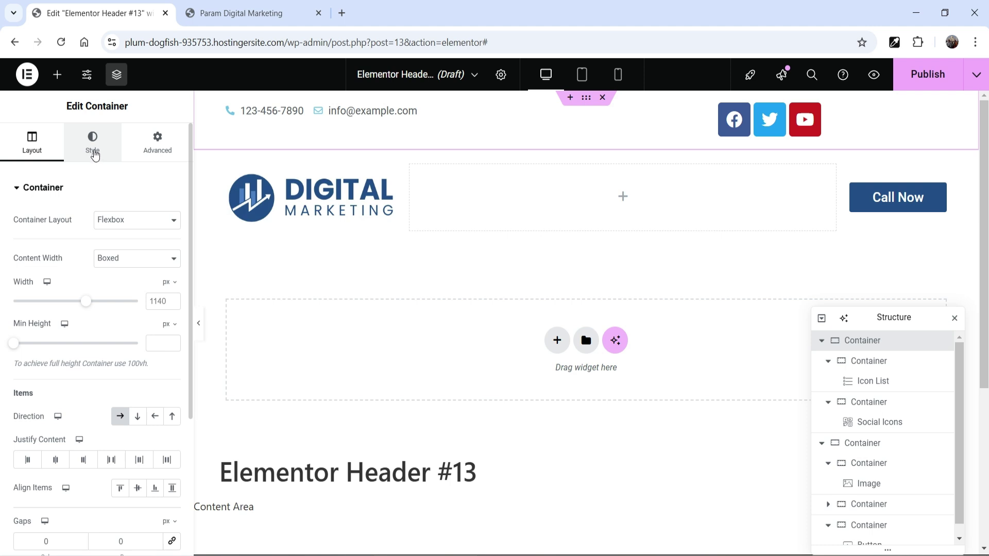
click(94, 154)
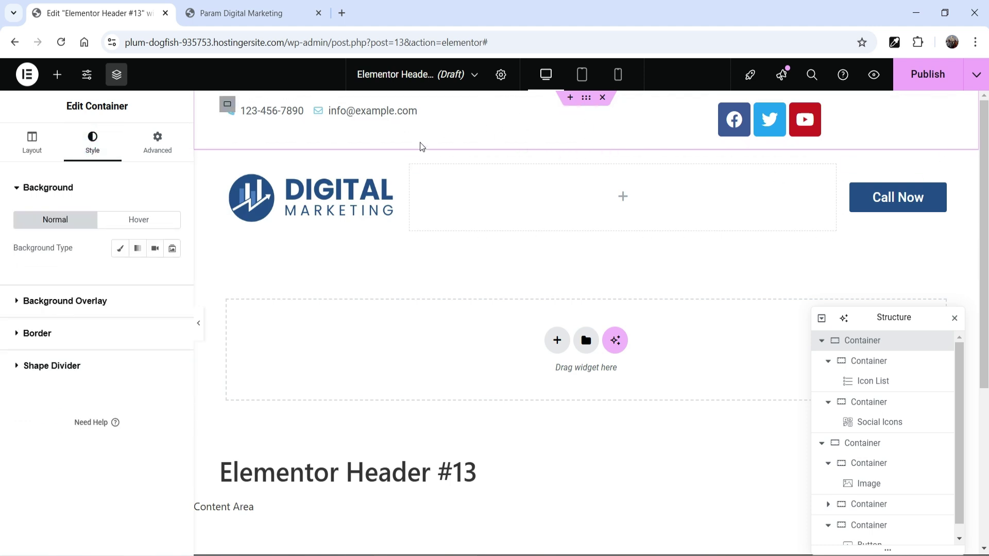
click(121, 255)
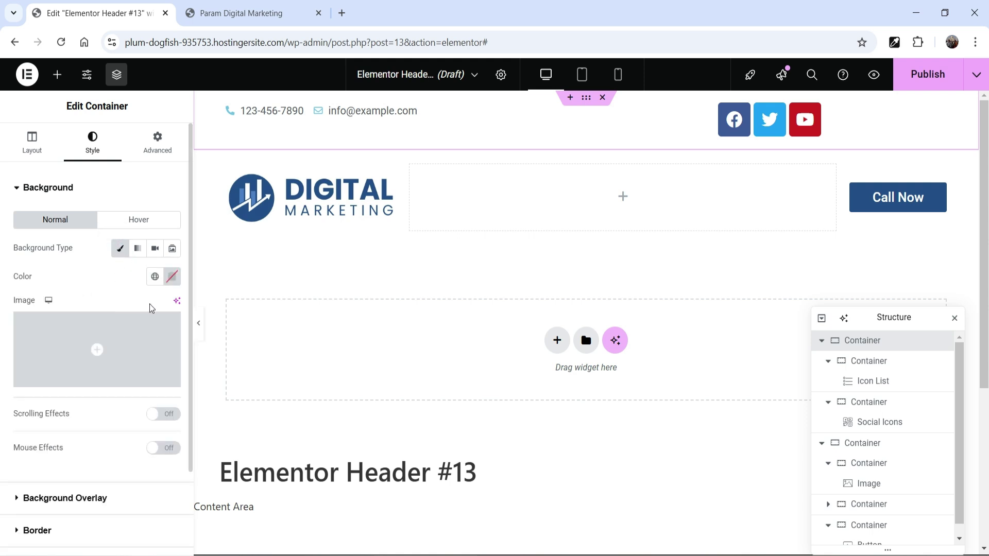
click(154, 276)
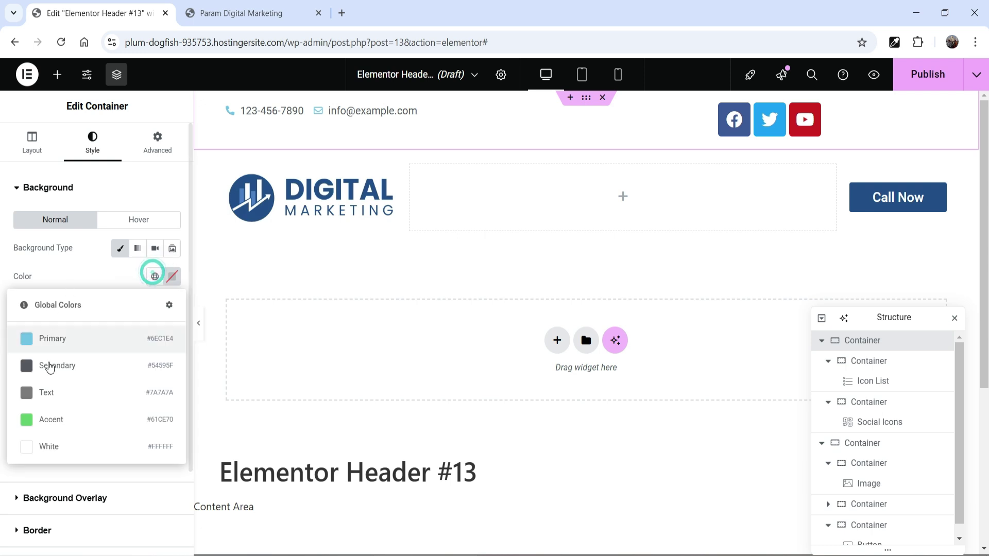
click(173, 278)
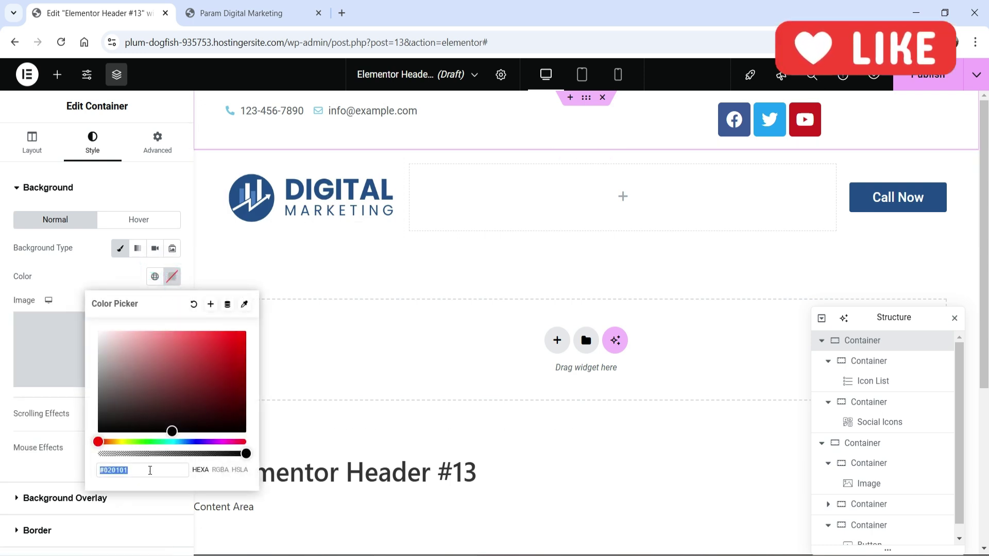
double_click(146, 471)
key(ctrl+v)
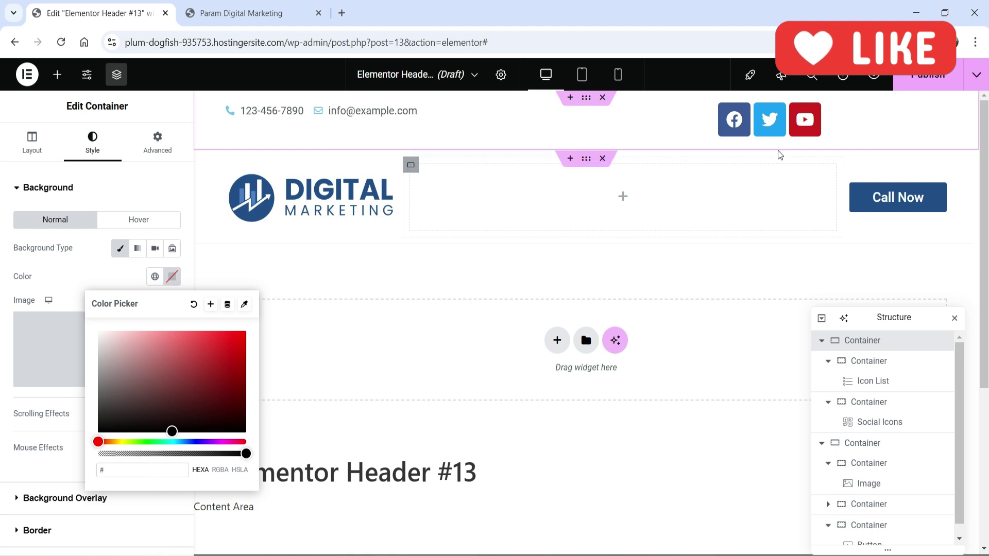
click(595, 103)
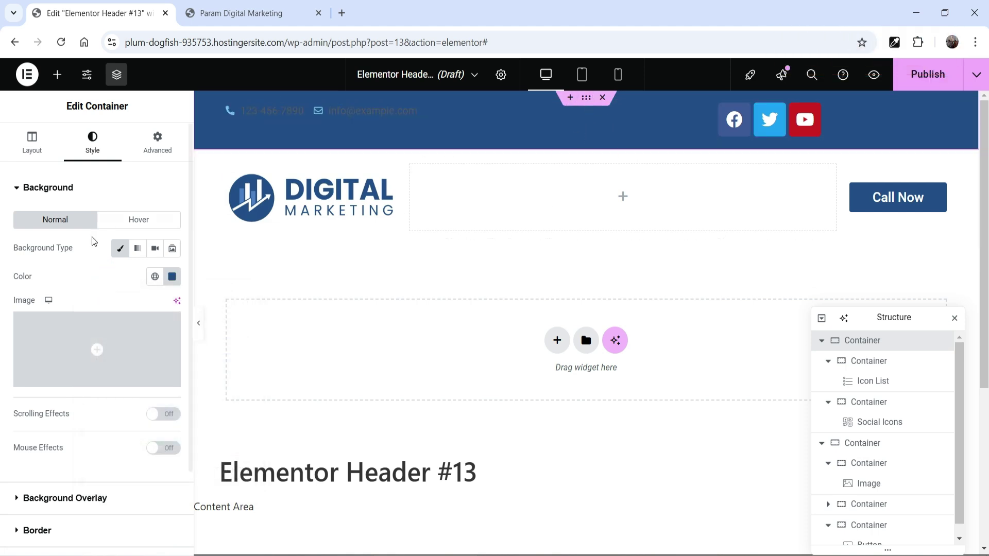
Set the top bar container's padding and margin to 0 px on all sides
click(156, 140)
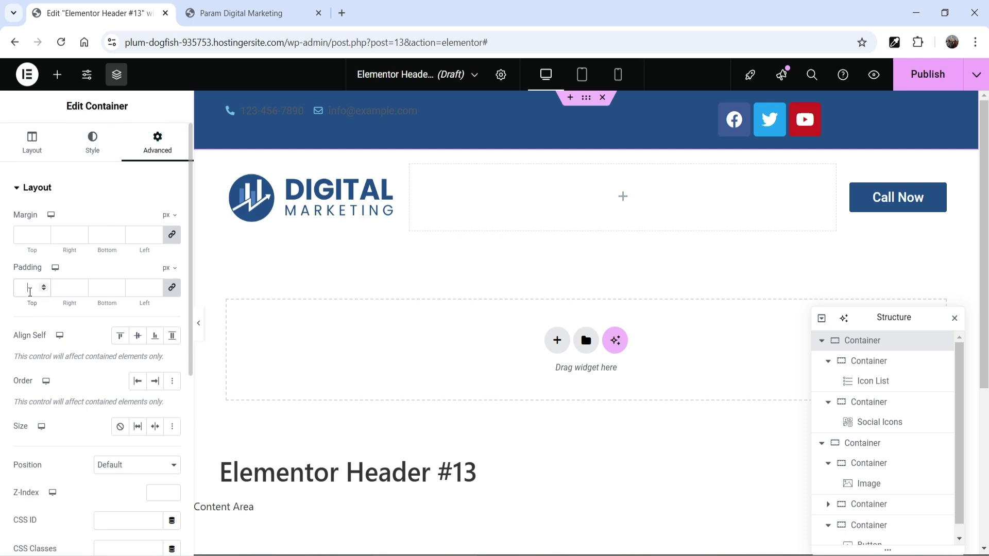
click(30, 288)
text(0)
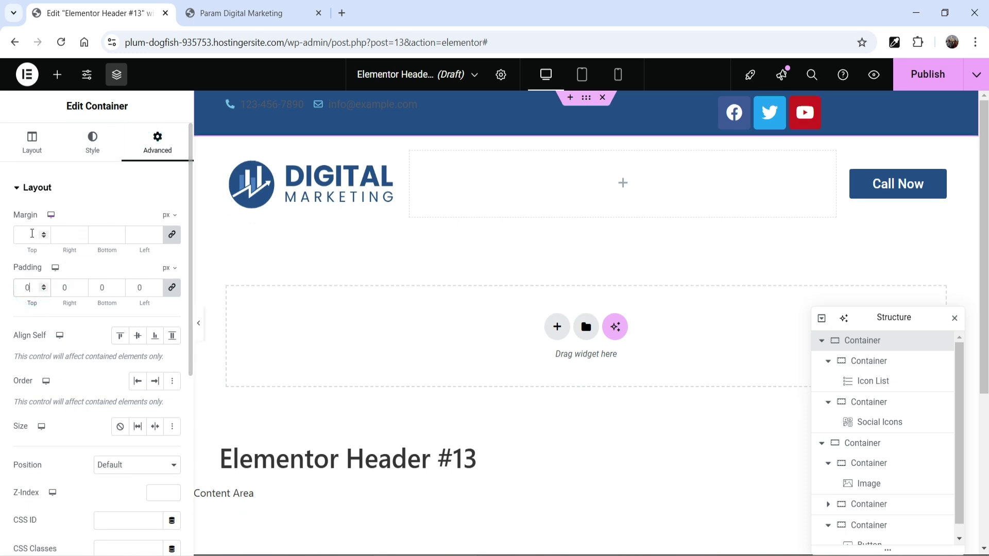
click(32, 234)
text(0)
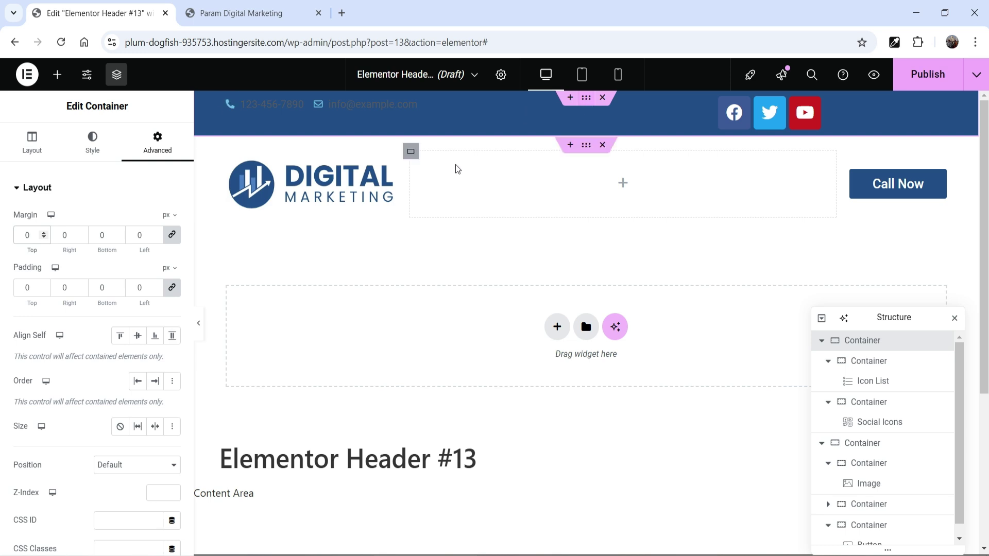
Give the social icons a Circle shape, right alignment and a size of 15 px
click(823, 121)
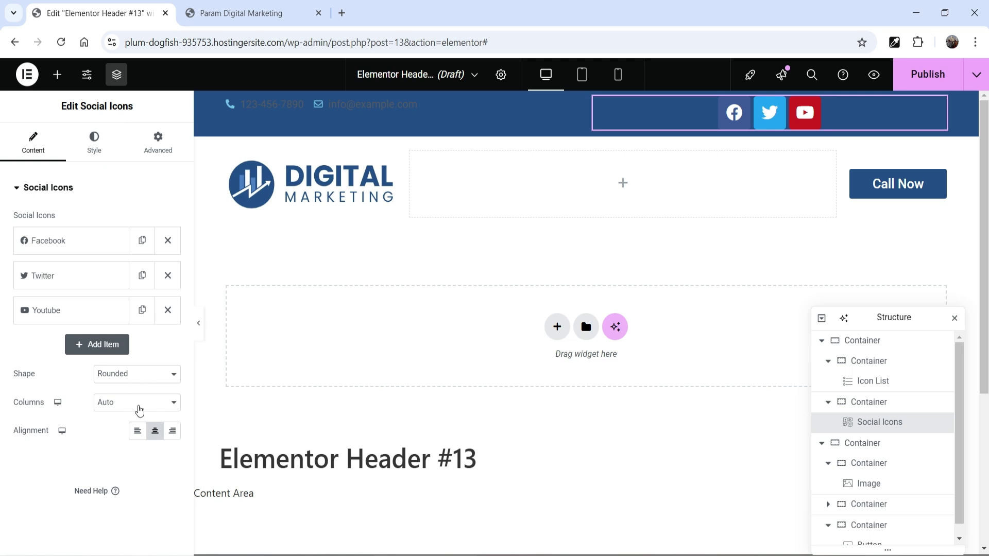
click(137, 374)
click(132, 421)
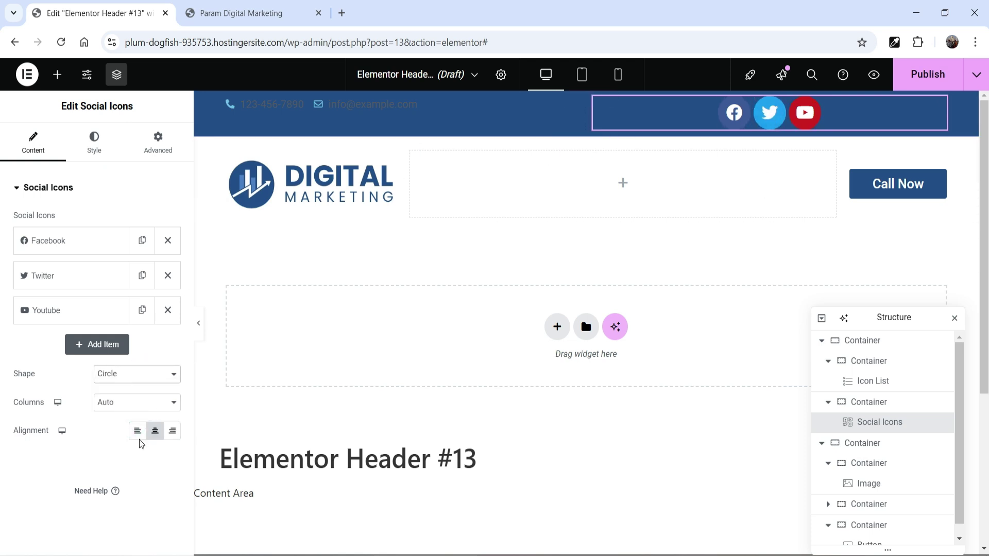
click(172, 435)
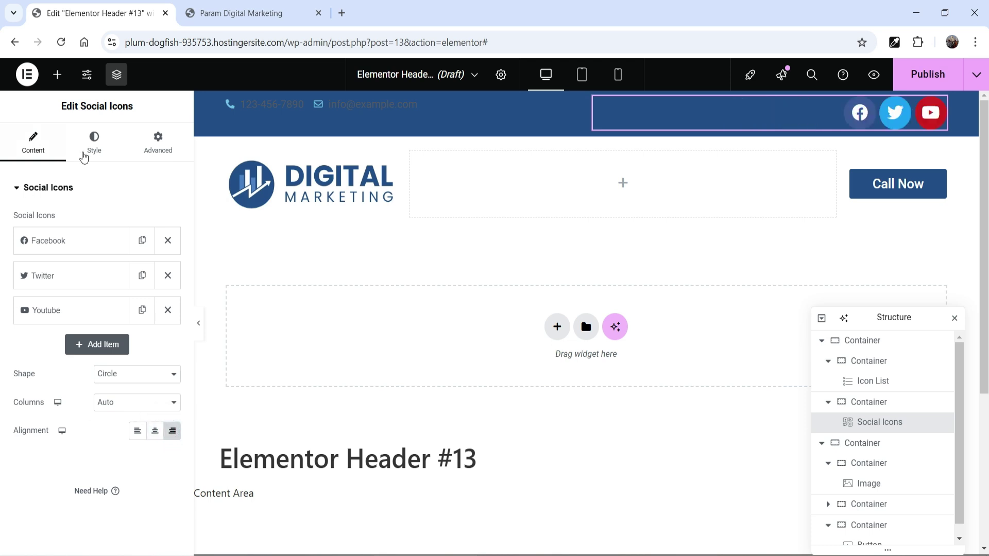
click(98, 146)
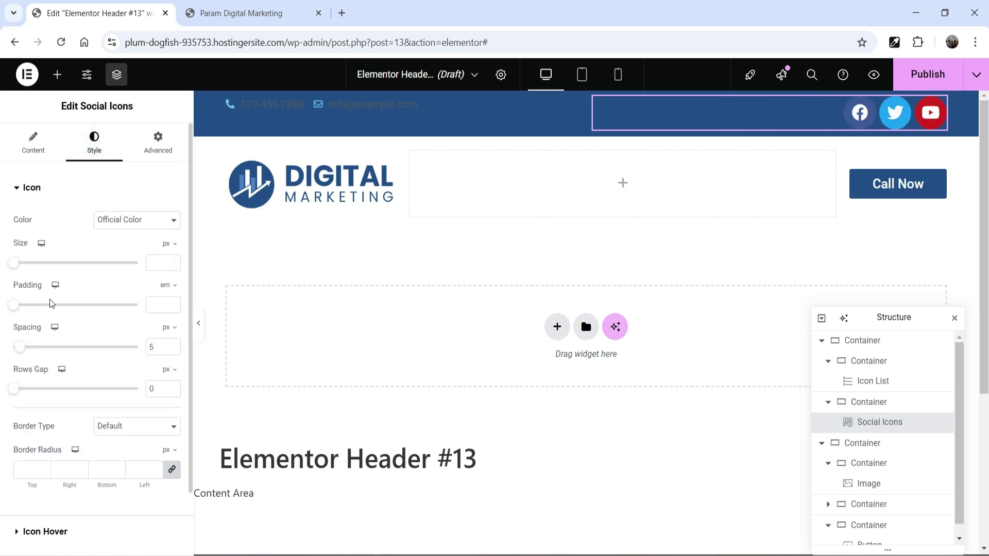
drag(17, 267, 21, 268)
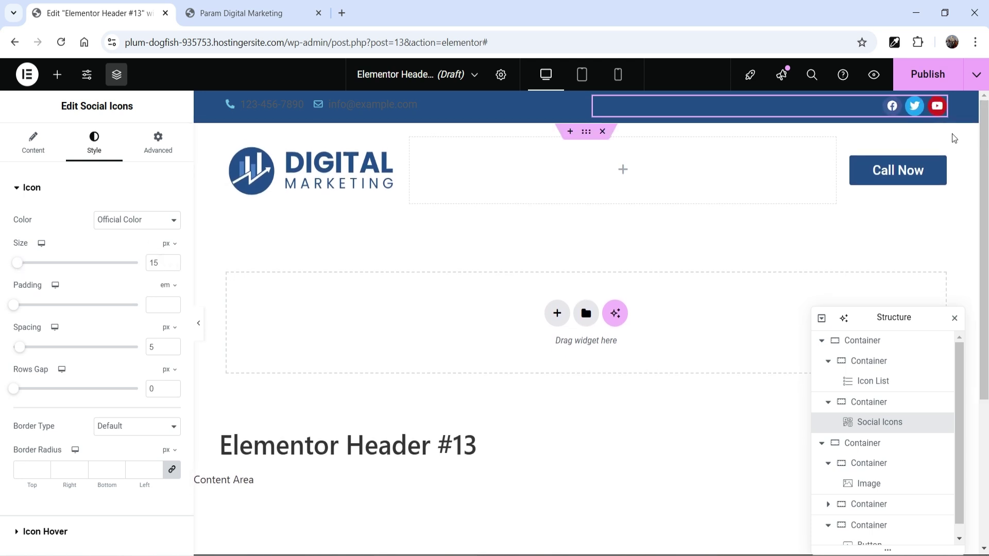
Switch the social icons to Custom color and set their primary color to #224e87
click(126, 222)
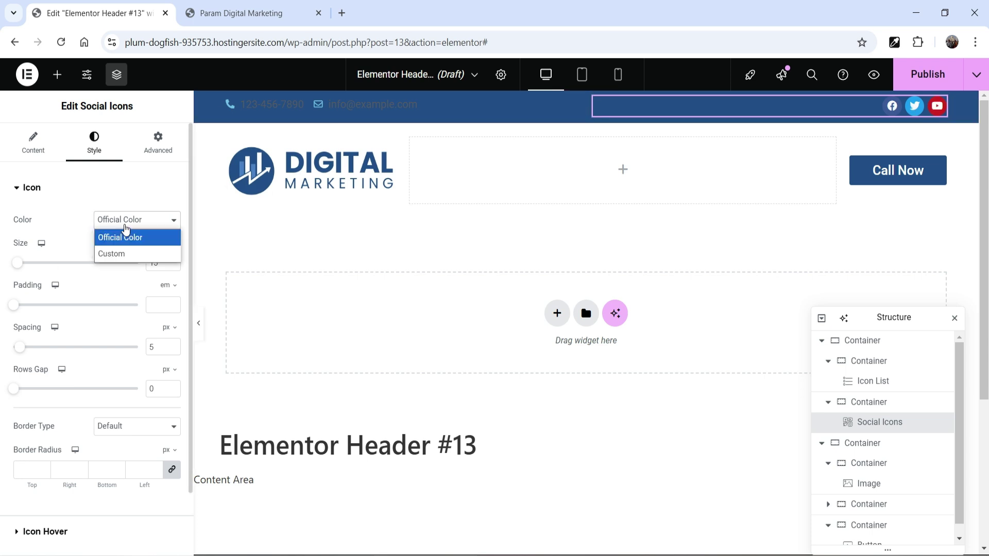
click(122, 253)
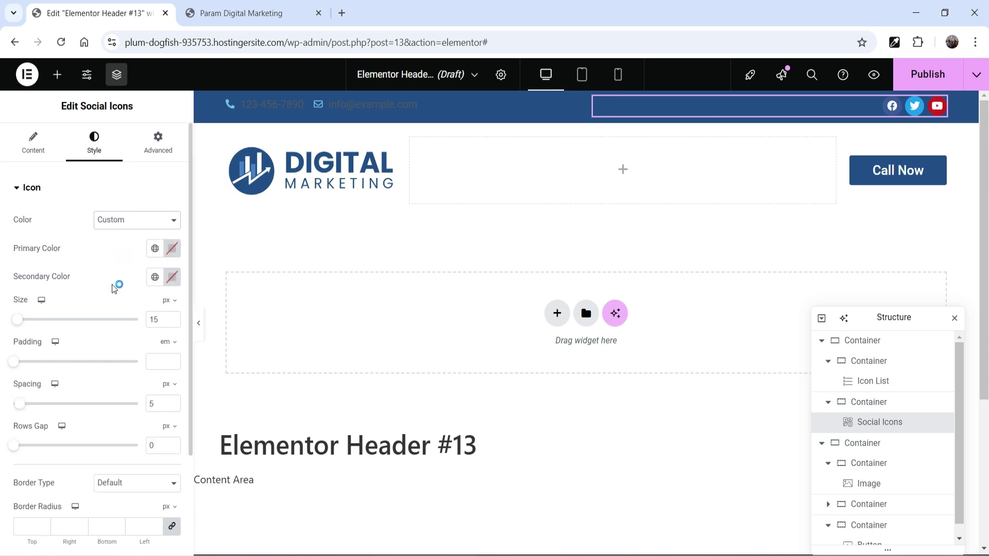
click(154, 249)
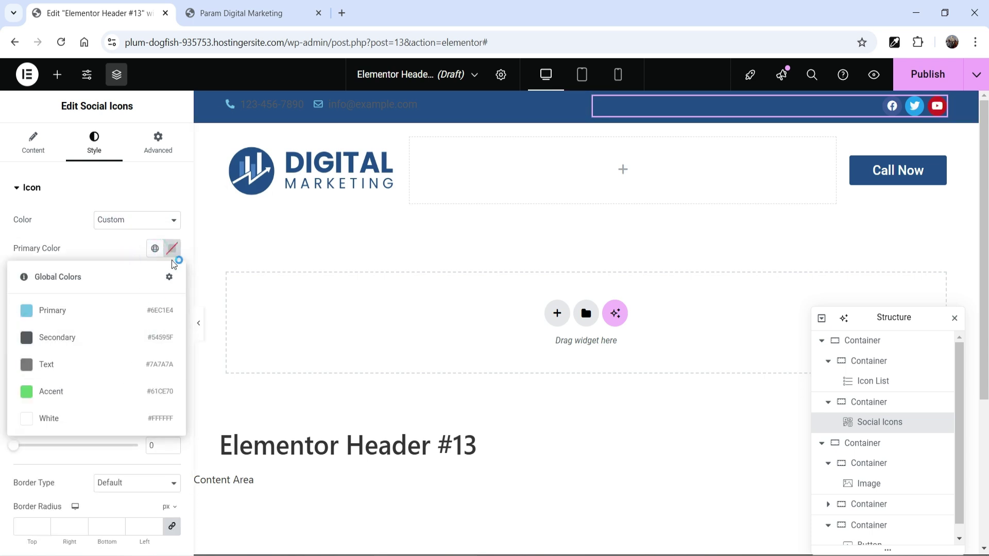
click(172, 250)
click(150, 444)
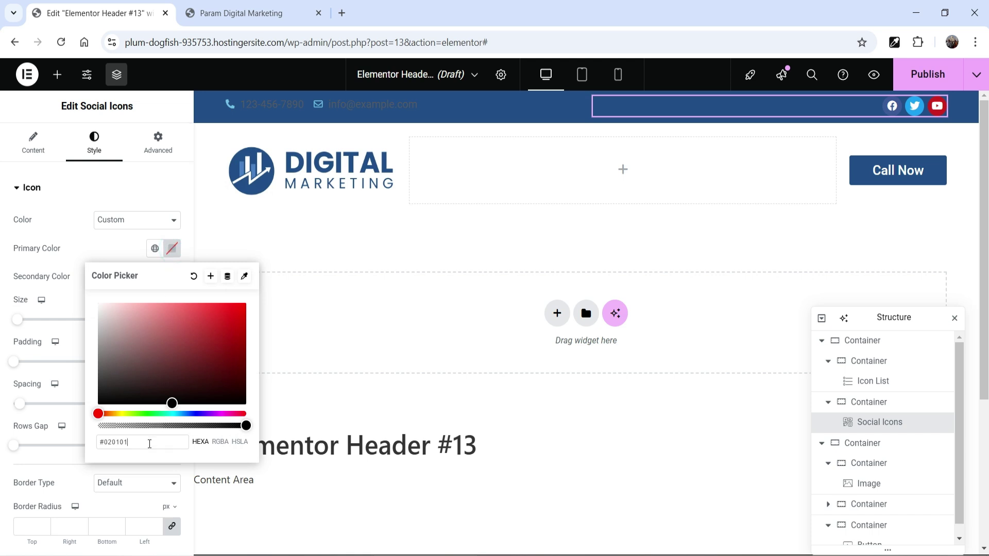
text(224e87)
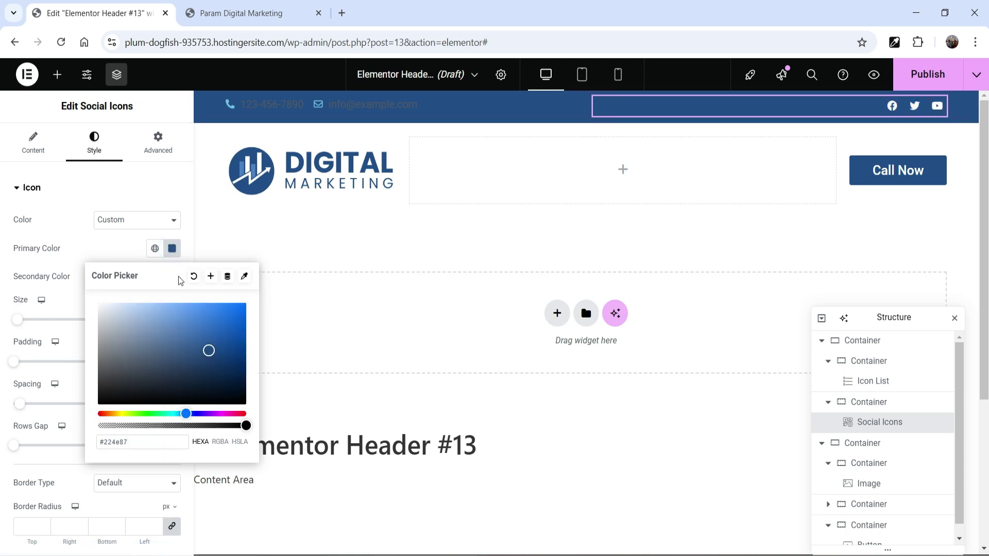
click(71, 262)
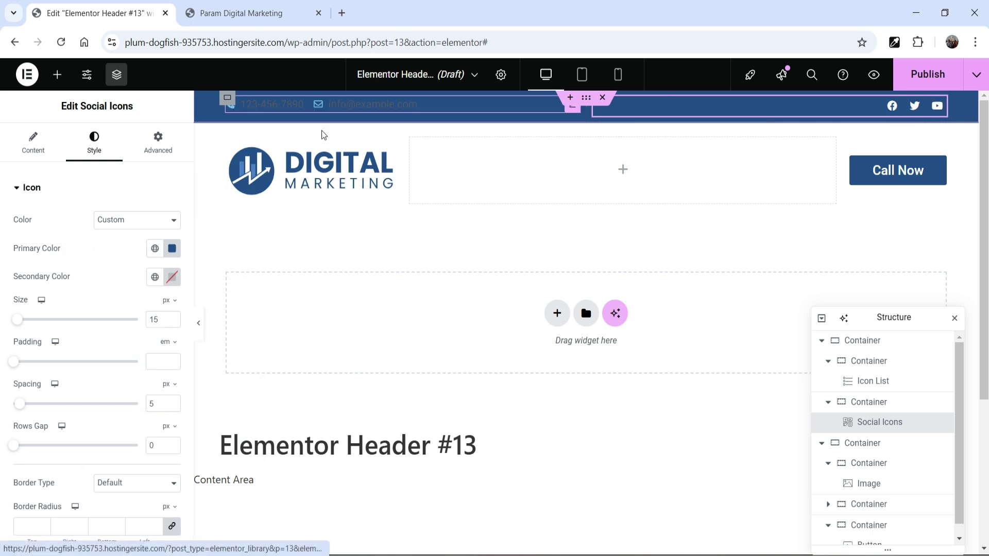
click(154, 279)
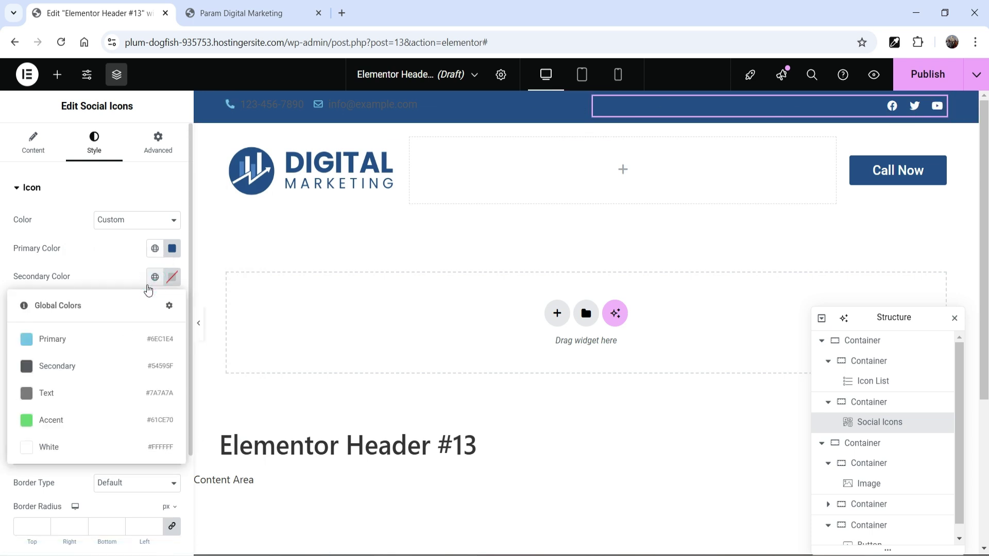
click(98, 250)
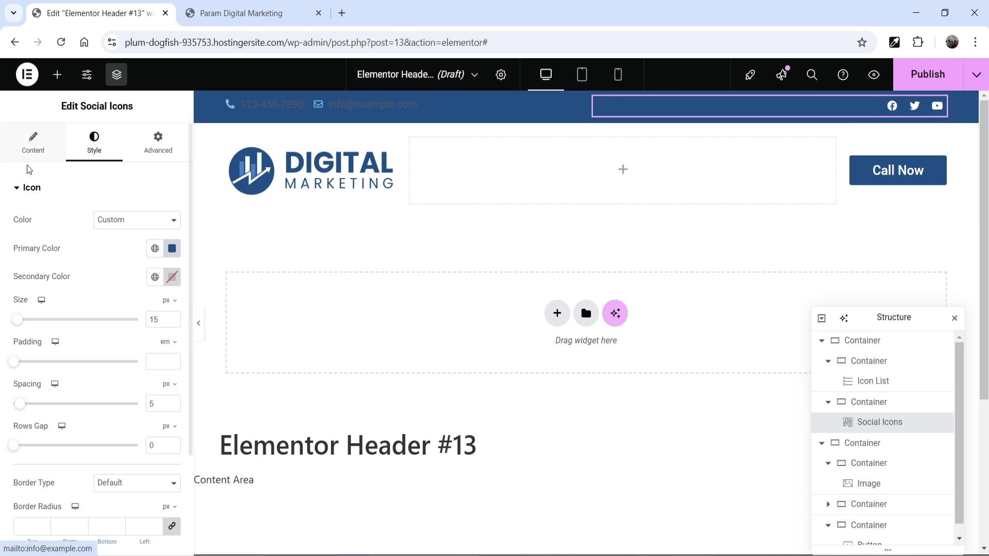
click(33, 146)
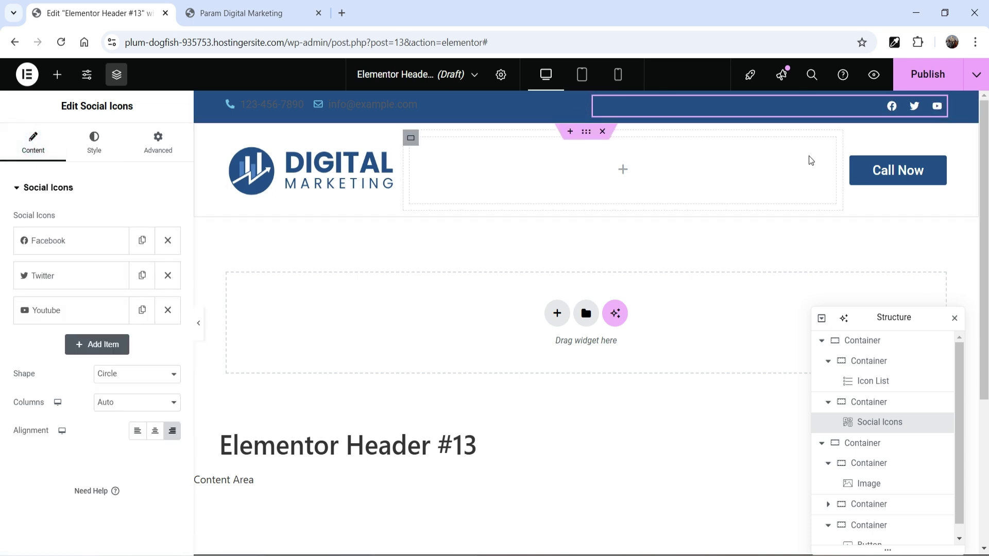
click(63, 240)
click(71, 382)
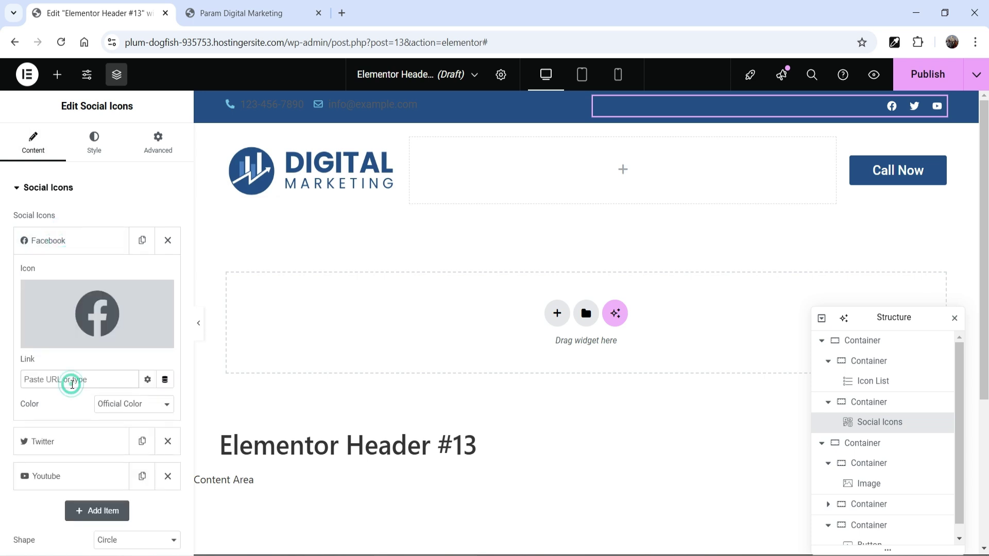
text(h)
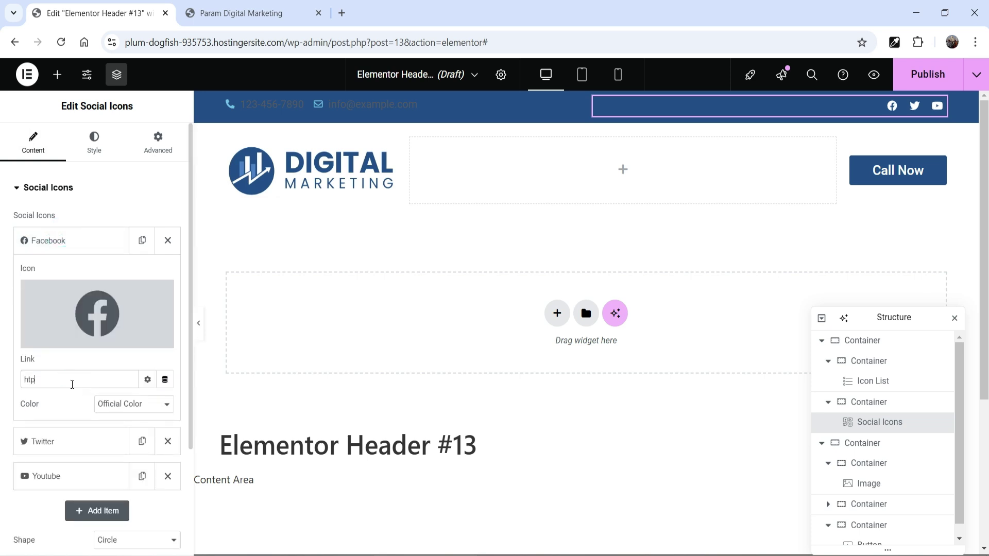
text(ttps://facebook.com)
Set the Twitter icon's link to htps://twitter.com and the Youtube icon's link to #
click(60, 456)
click(72, 414)
text(htps)
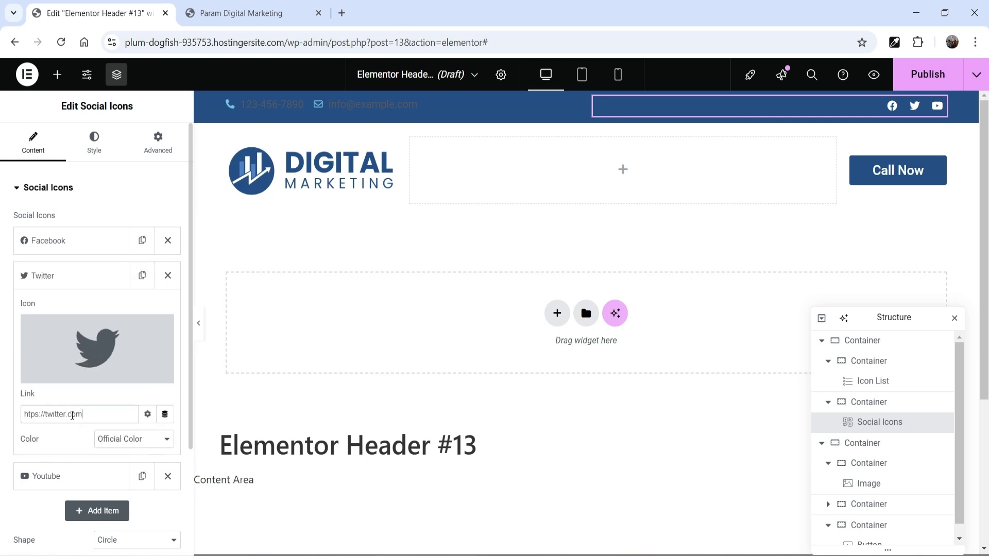
click(60, 474)
click(61, 448)
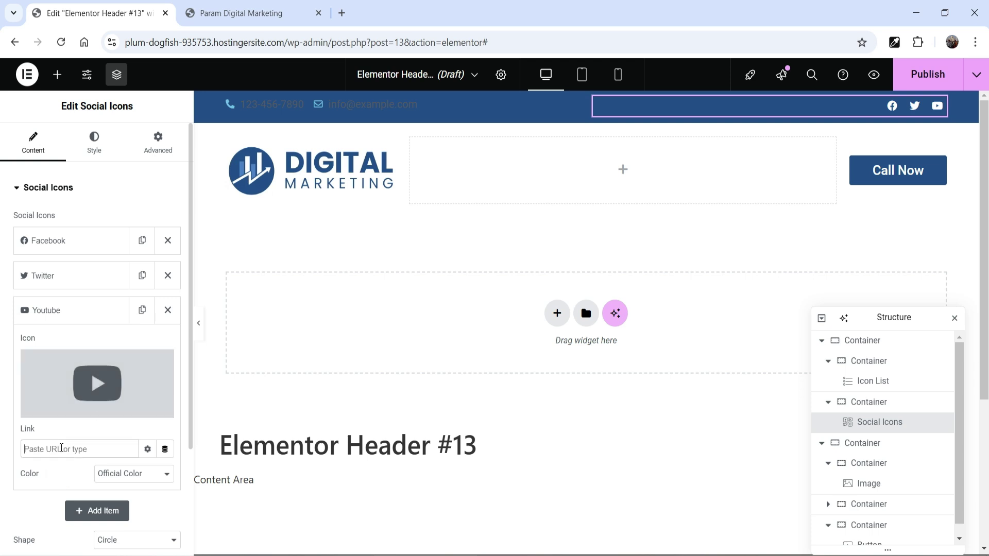
text(#)
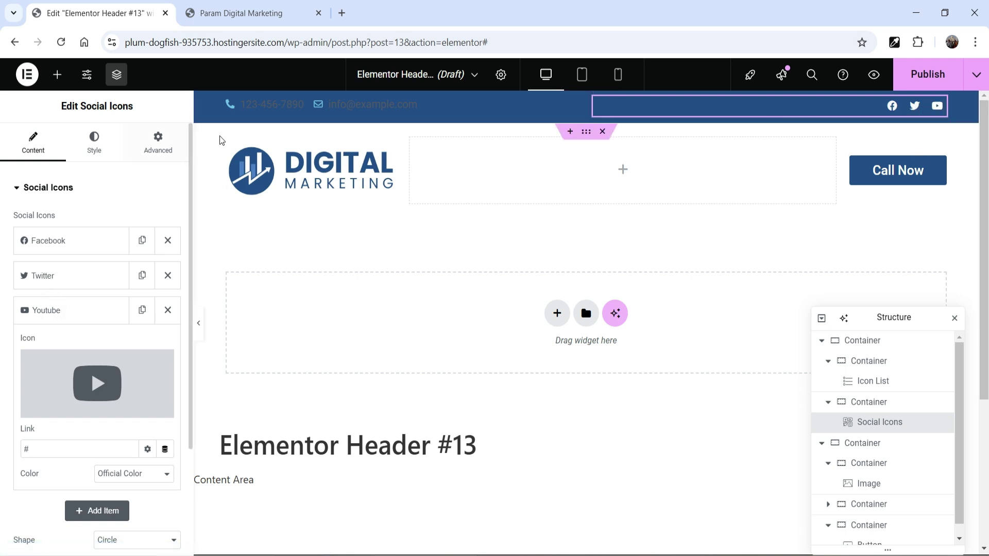
Give the icons of the top bar's contact list a custom pale yellow color, #F7F6CB
click(445, 106)
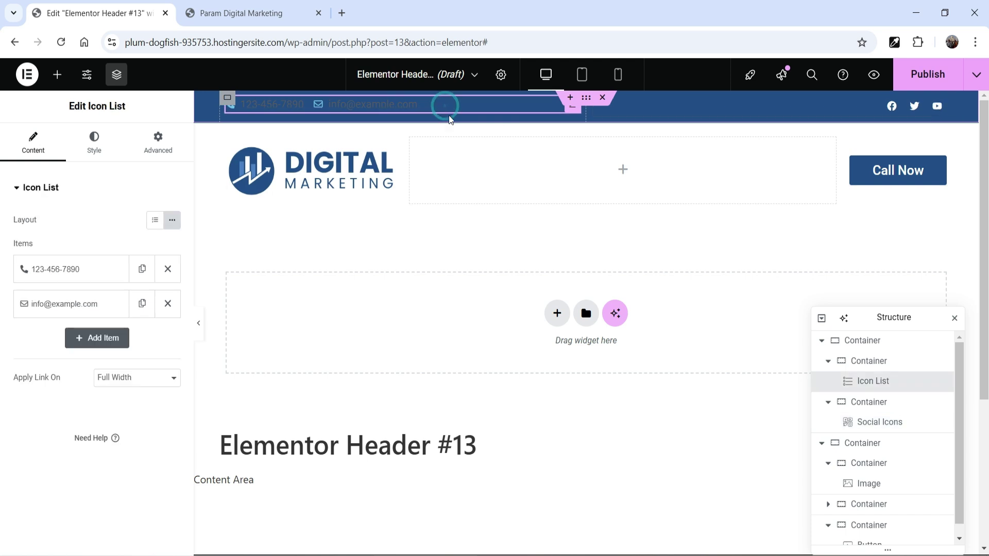
click(99, 136)
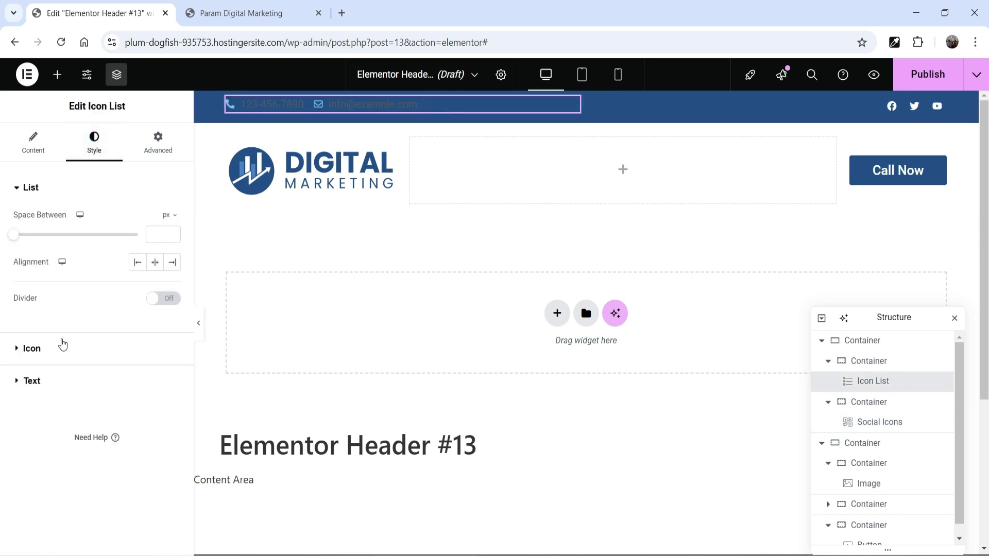
click(35, 358)
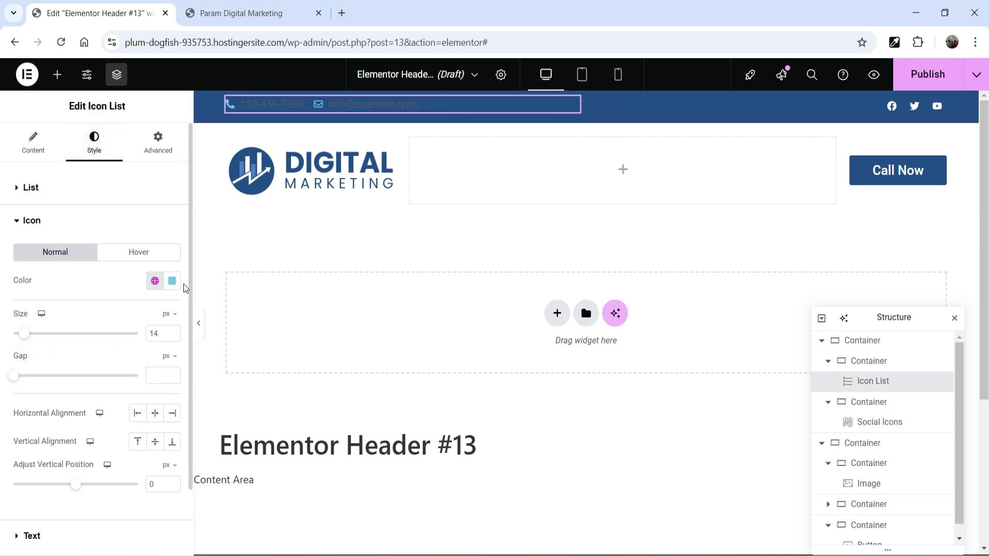
click(174, 283)
click(125, 341)
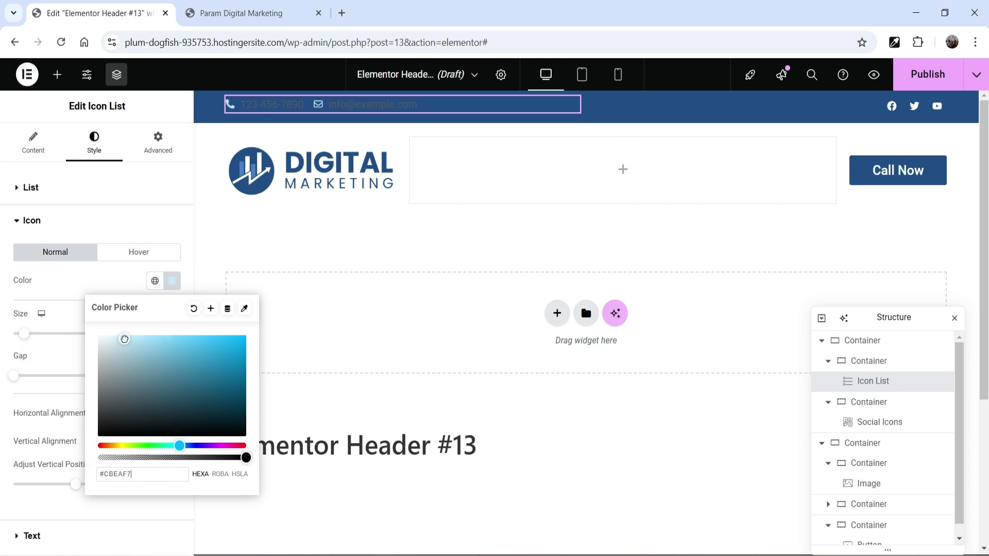
click(123, 446)
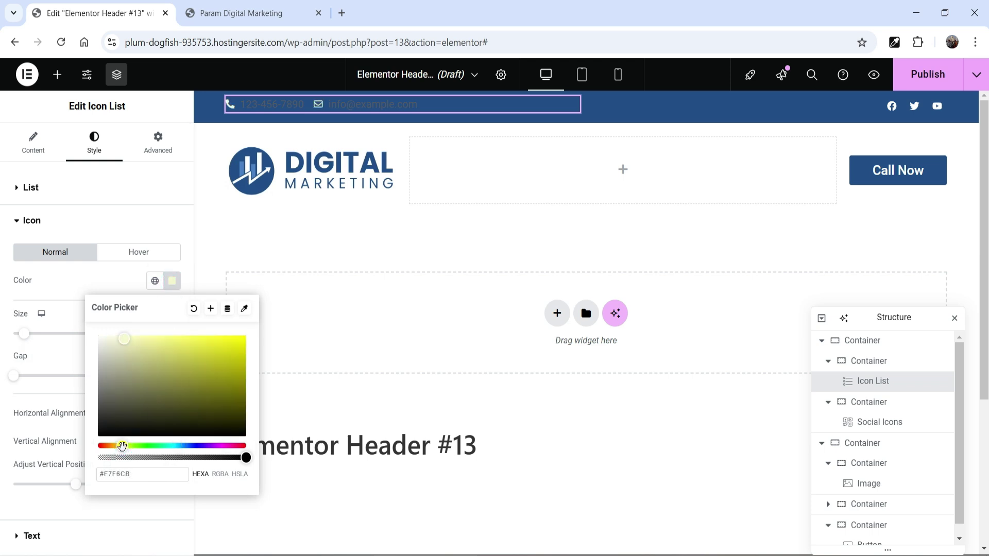
click(74, 280)
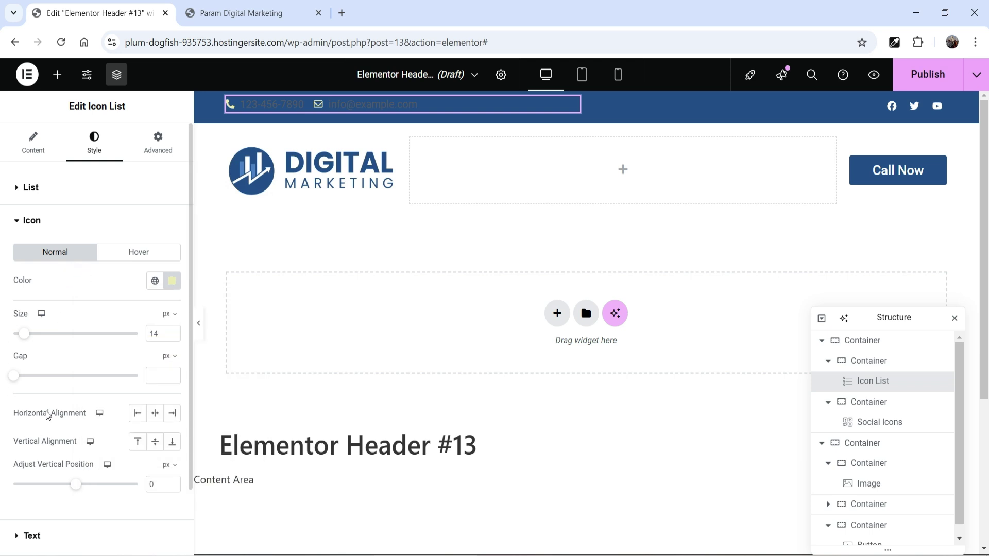
Set the contact list's text color to the global White color
click(59, 538)
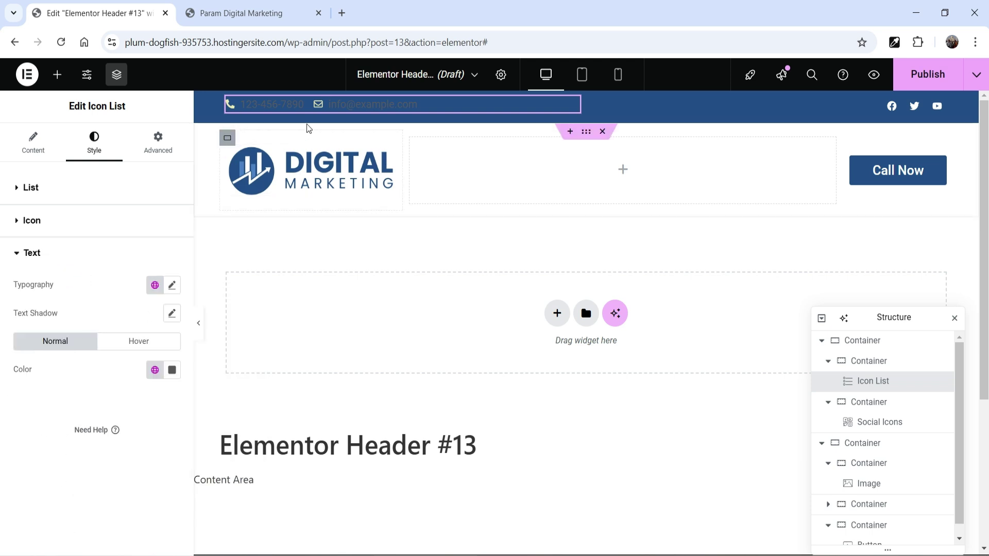
click(155, 371)
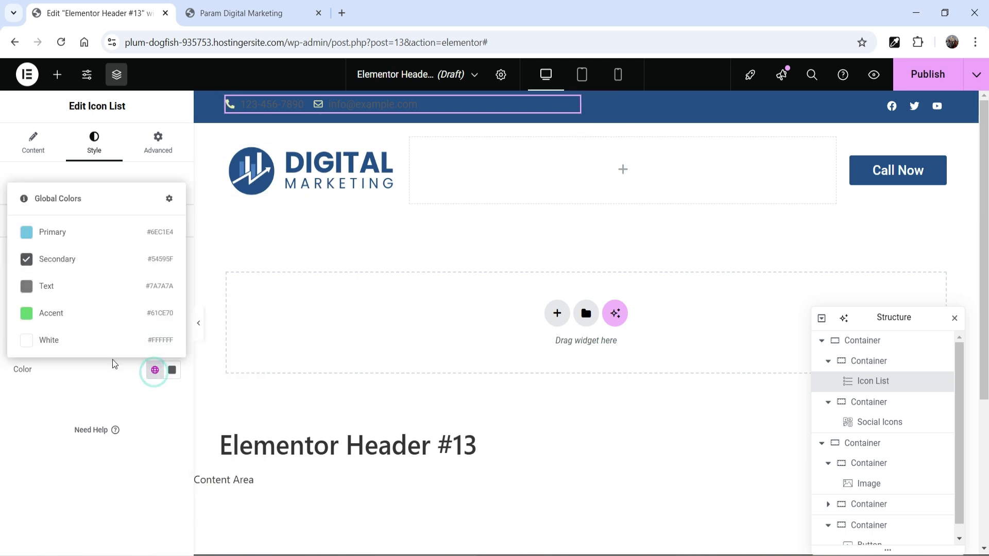
click(98, 340)
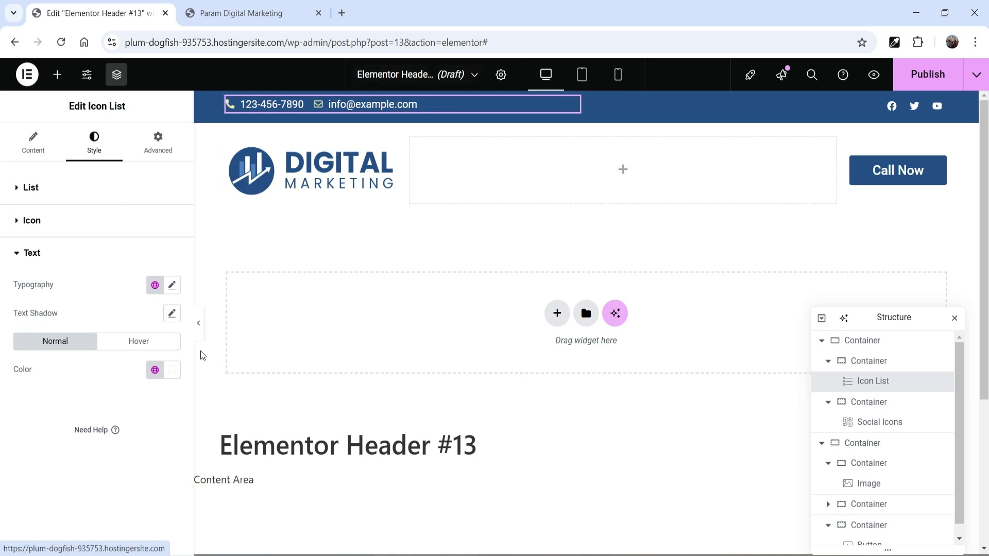
Set the contact list's text typography to Roboto at a size of 16 px
click(172, 286)
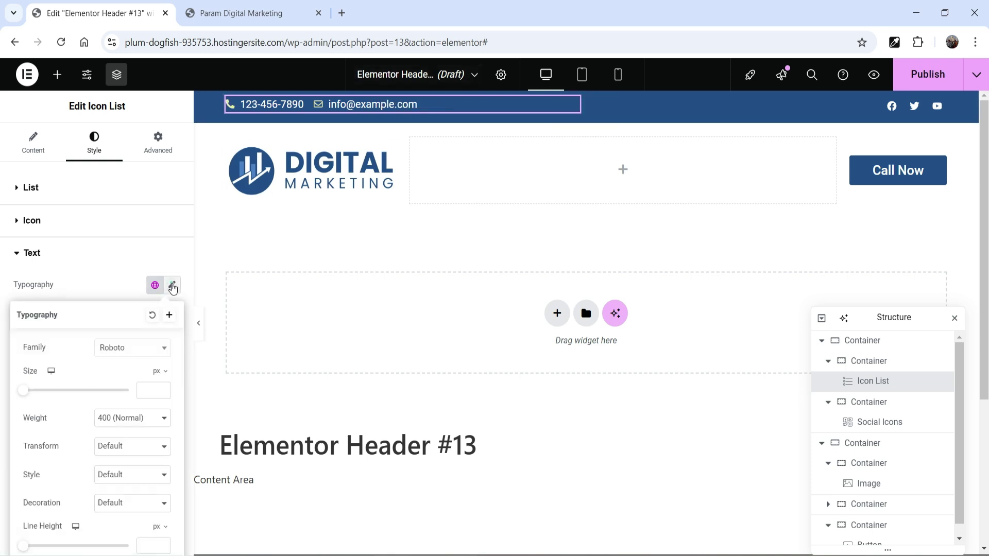
click(146, 392)
text(18)
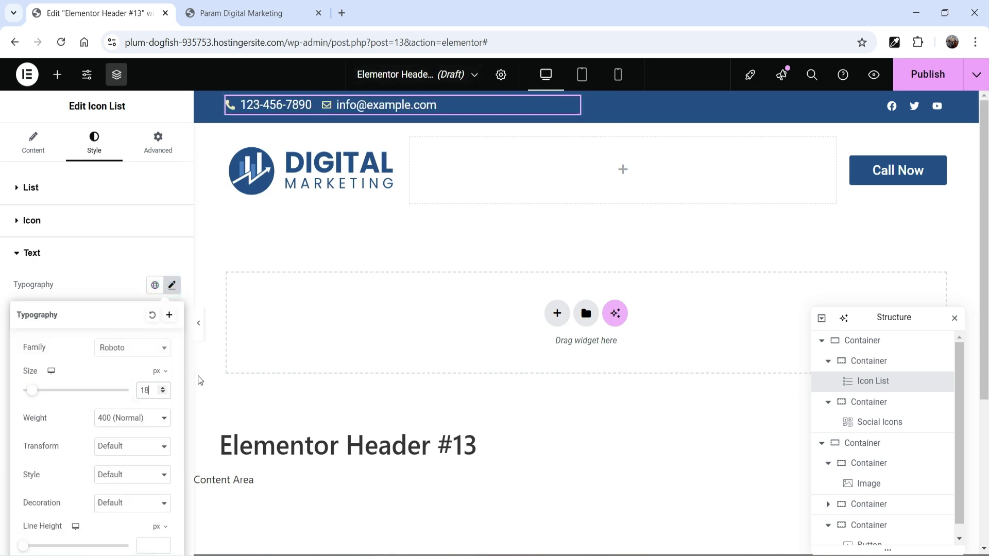
click(162, 395)
click(161, 395)
click(127, 349)
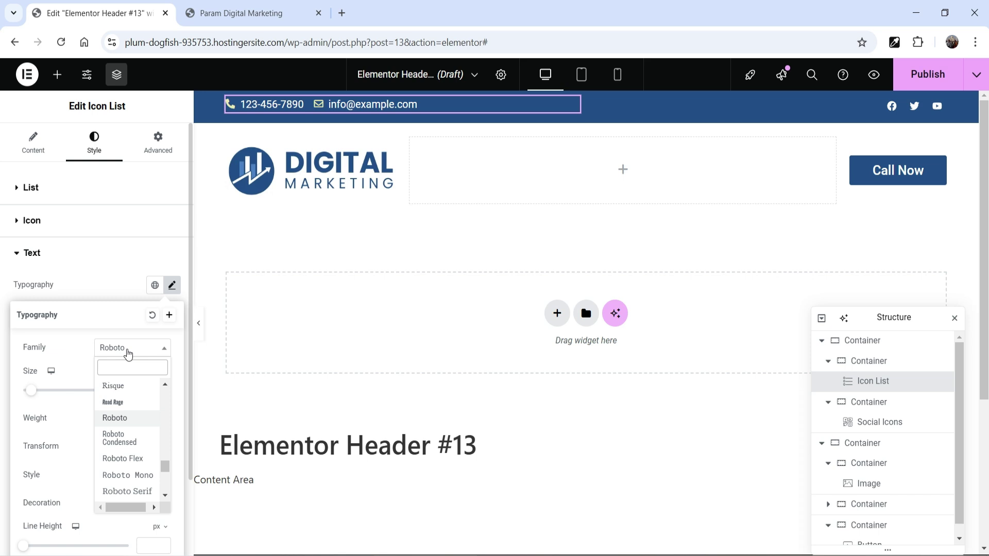
click(126, 418)
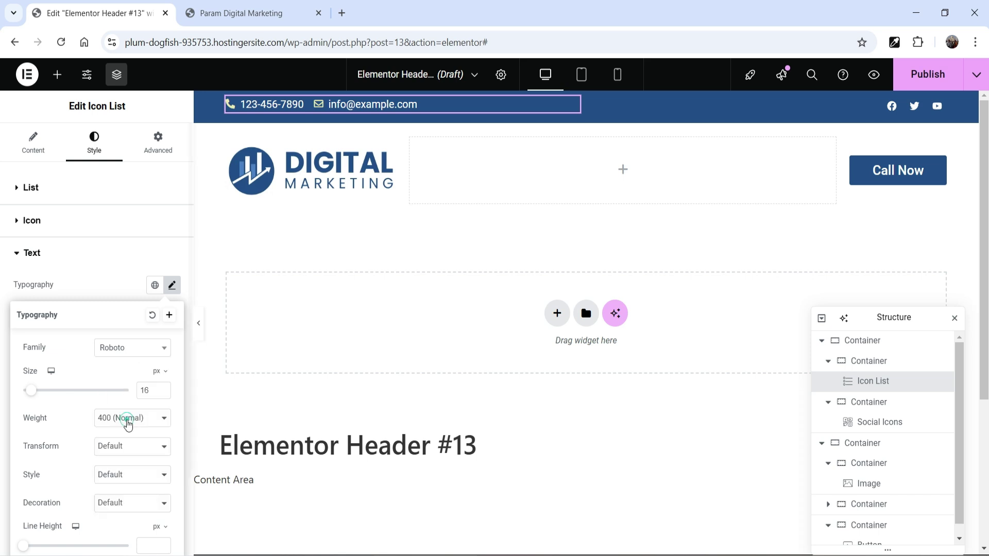
click(94, 278)
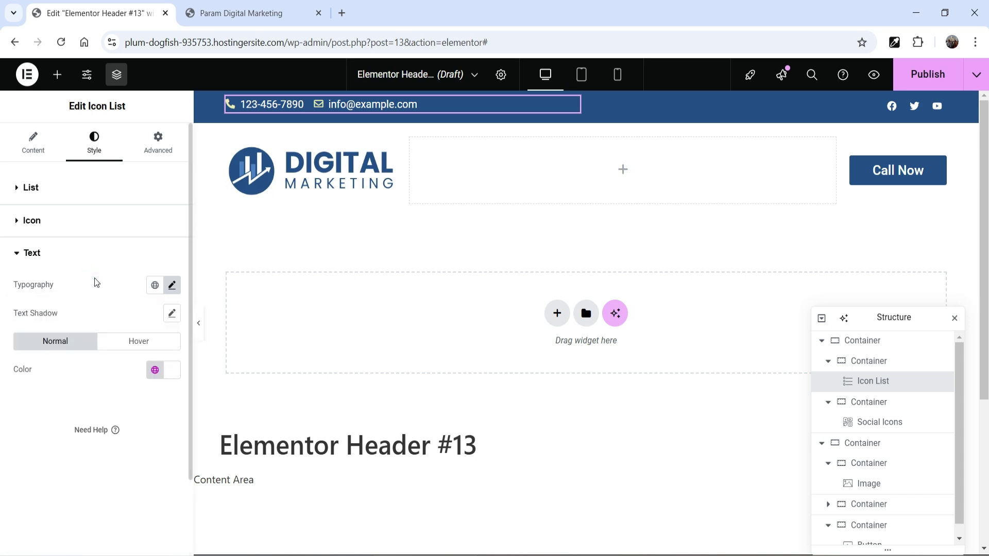
Space the contact list items 29 px apart, turn on the divider between them and preview the header
click(39, 189)
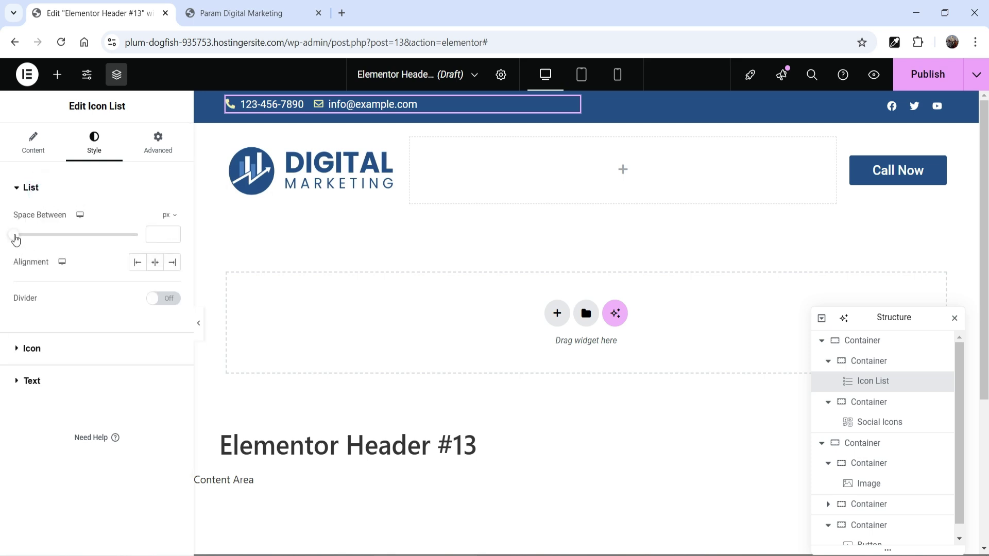
drag(16, 239, 86, 236)
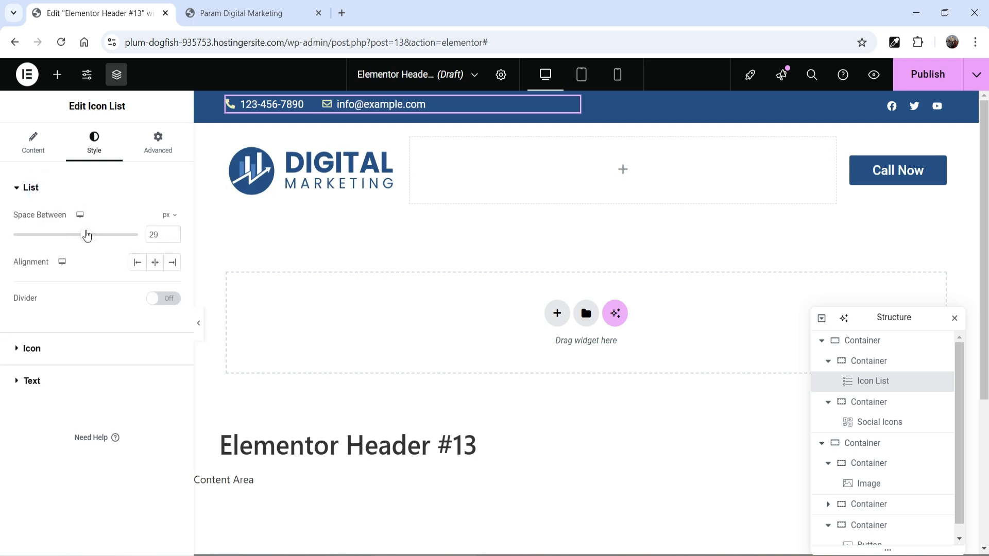
click(165, 300)
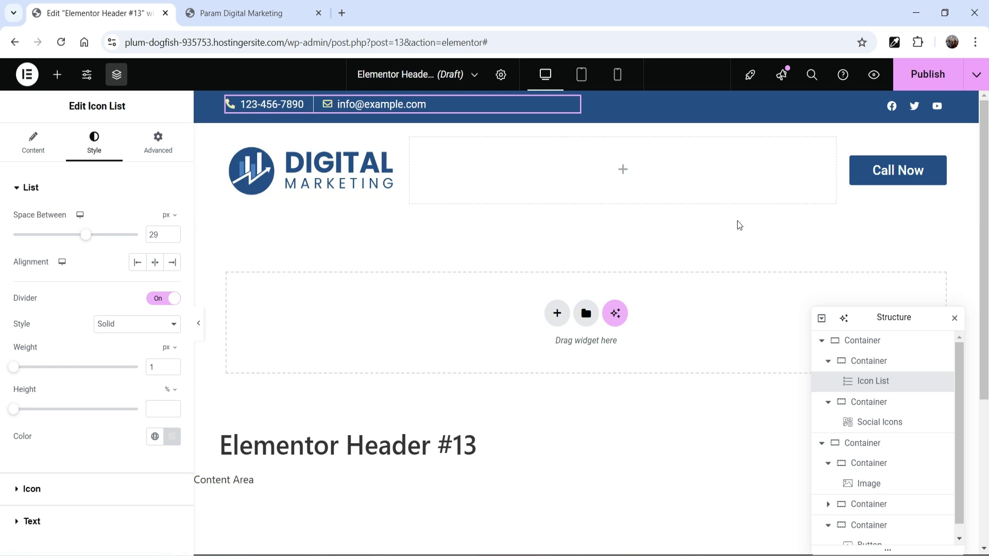
click(200, 328)
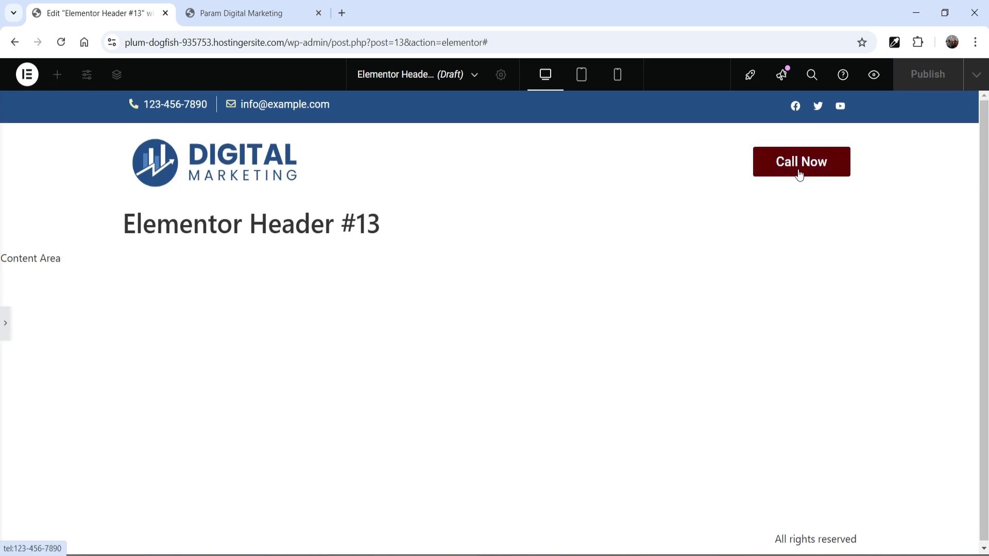
click(5, 323)
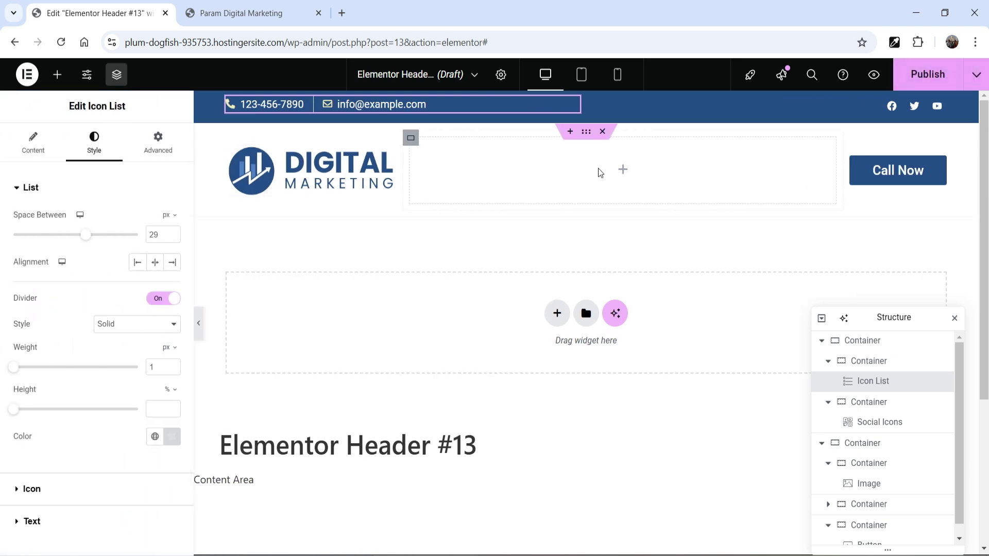
Set the content width of the container holding the logo and Call Now button to Full Width and preview it
click(585, 134)
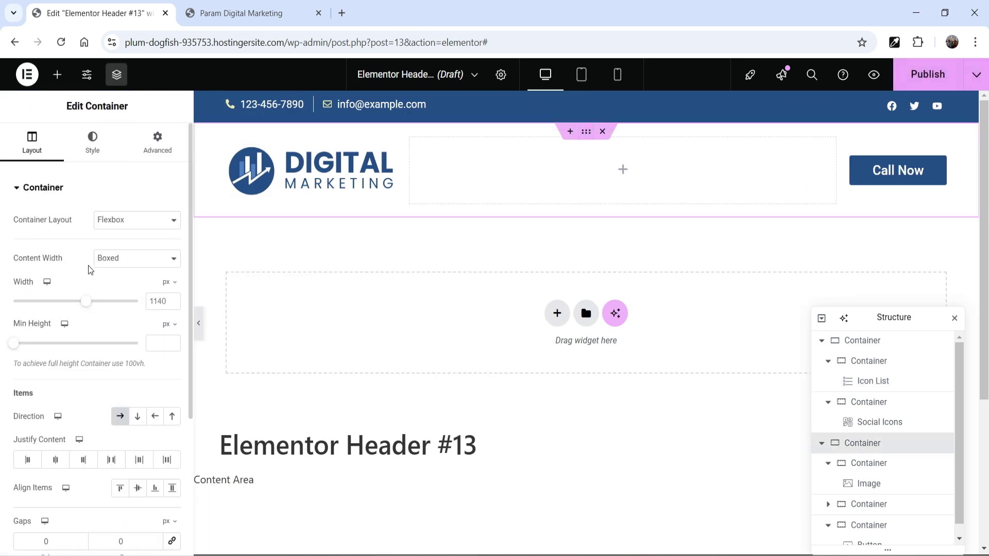
click(122, 260)
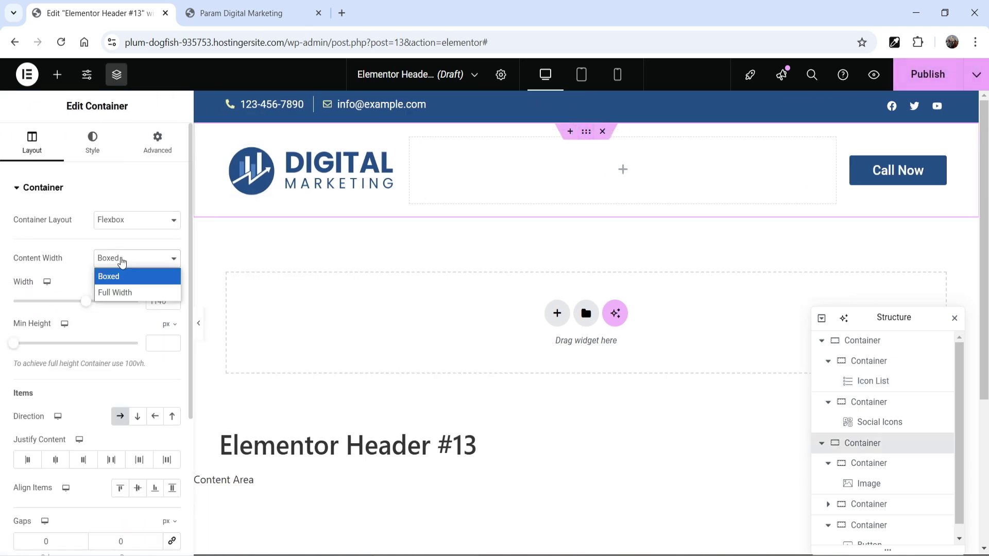
click(122, 292)
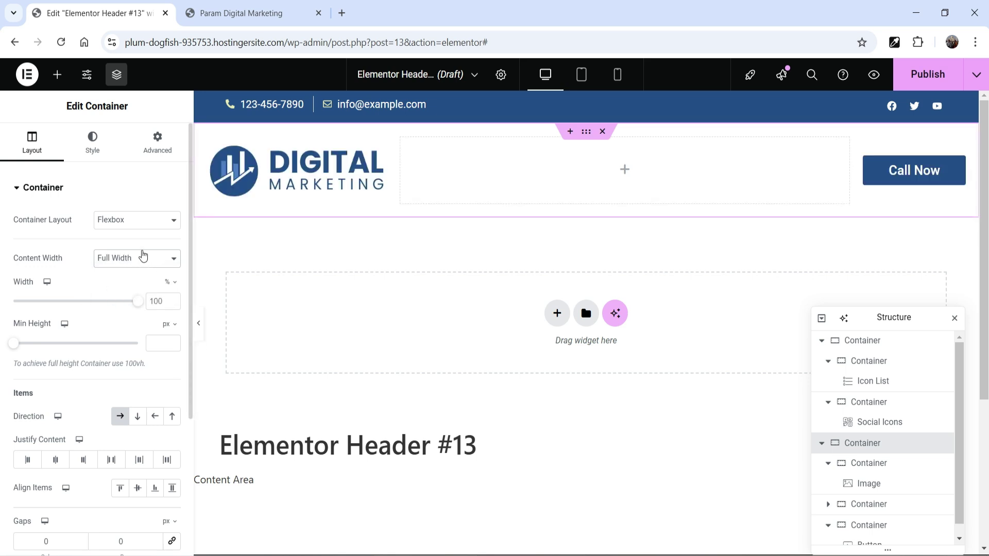
click(200, 326)
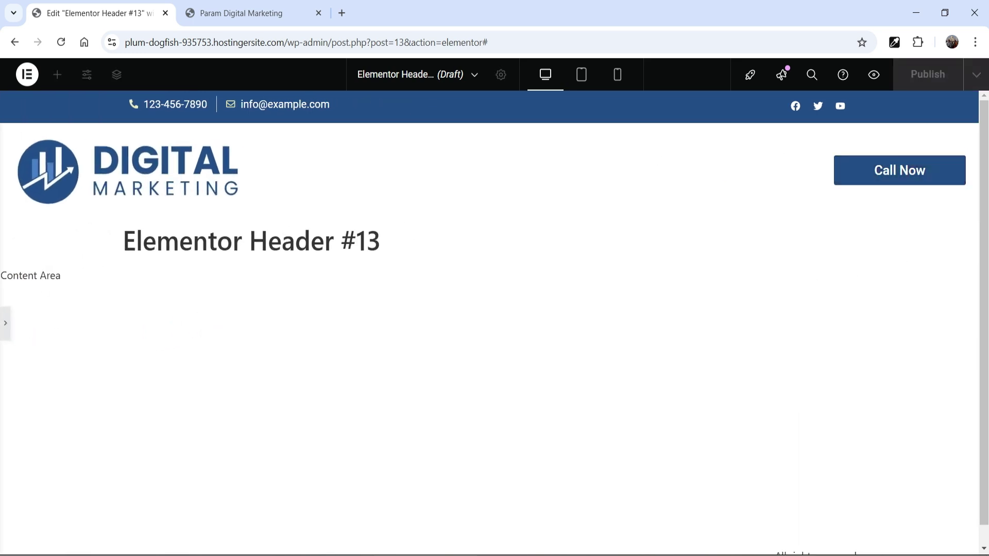
key(ctrl+shift+p)
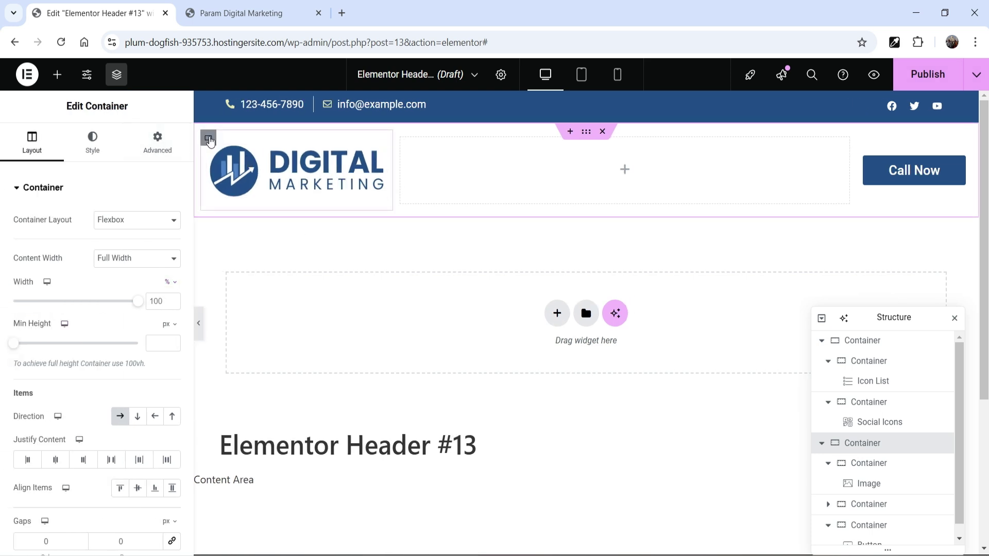
Set the logo container's width to 20% and the empty middle container's width to 65%
click(208, 138)
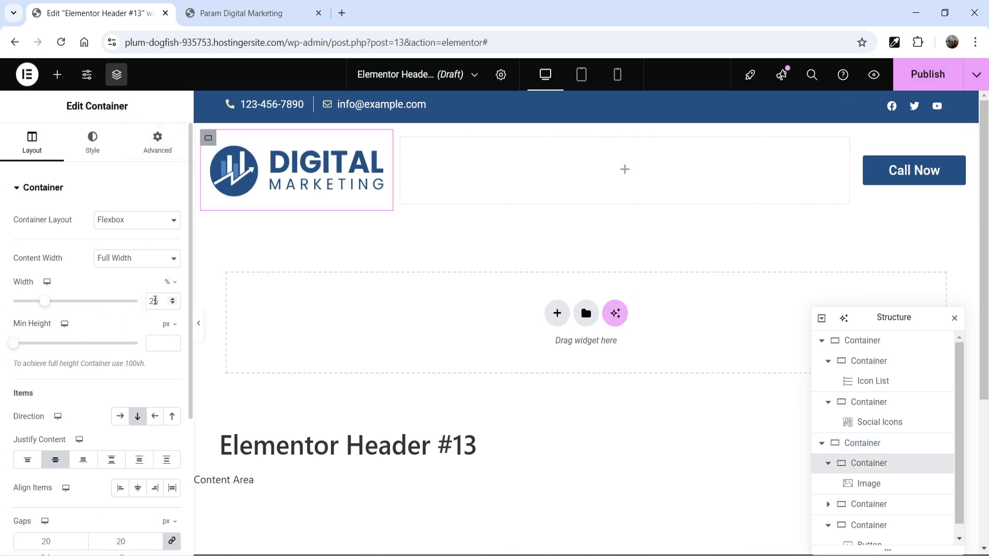
drag(154, 301, 207, 297)
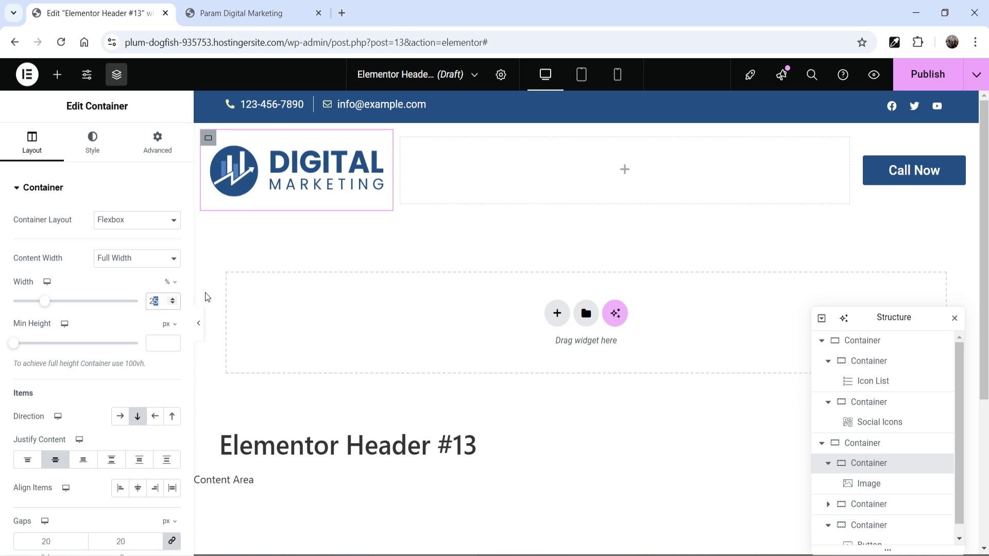
text(0)
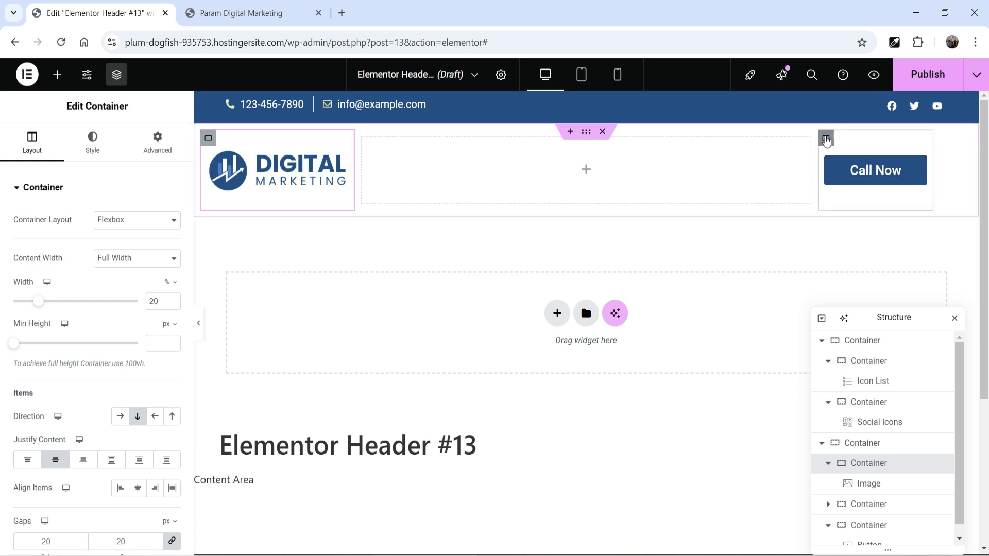
click(362, 142)
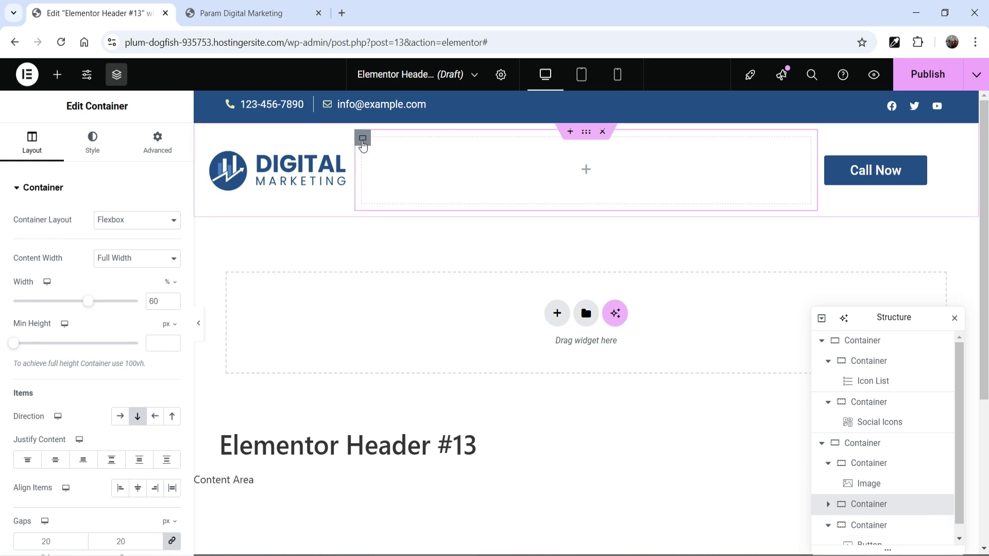
double_click(156, 301)
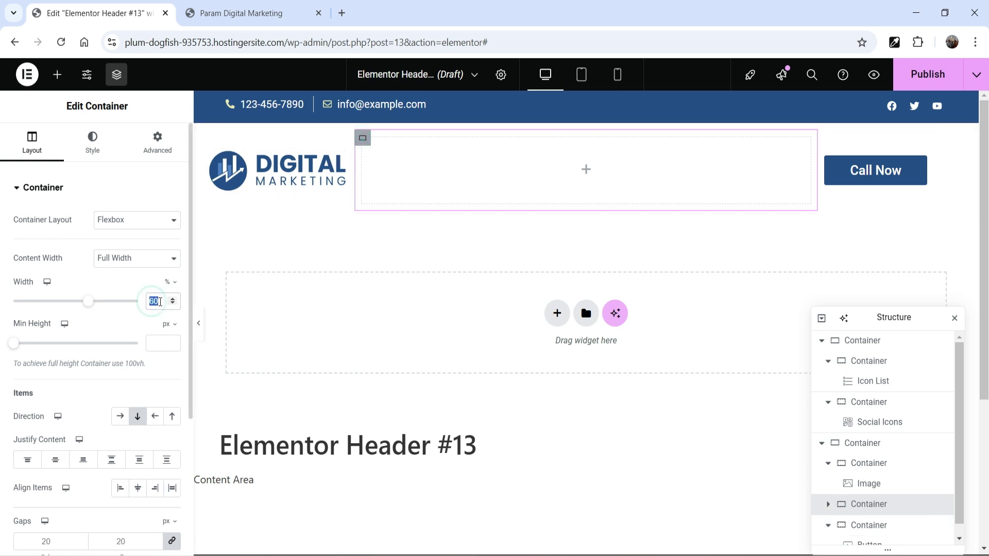
text(65)
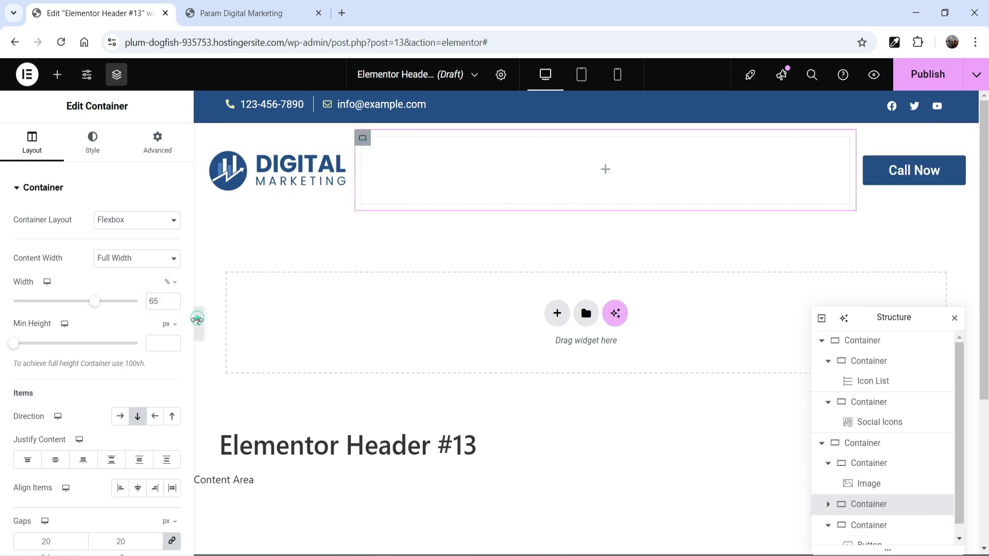
Preview the header without the editing panel, and collapse both main containers in the Structure tree
click(199, 326)
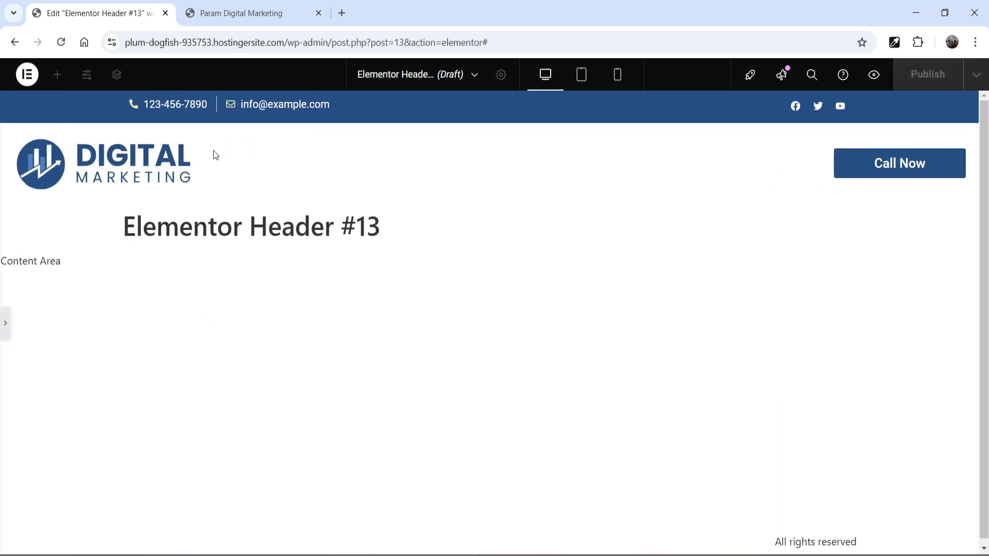
click(5, 323)
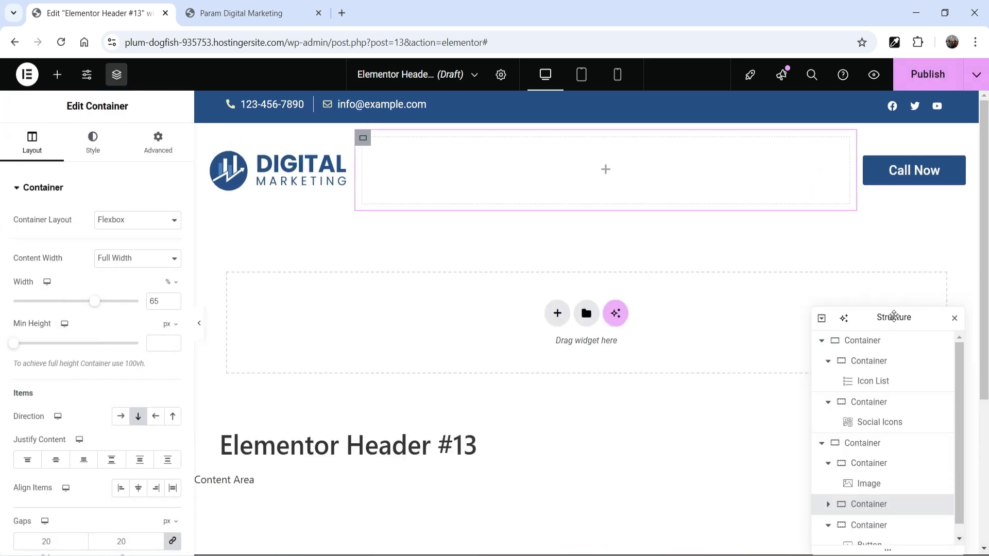
drag(893, 320, 860, 210)
click(787, 229)
click(788, 230)
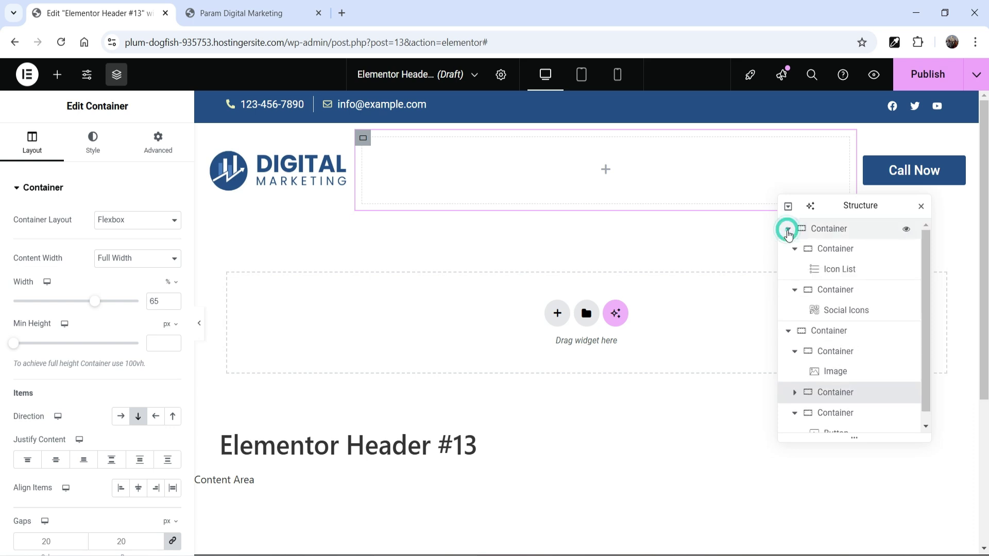
click(787, 230)
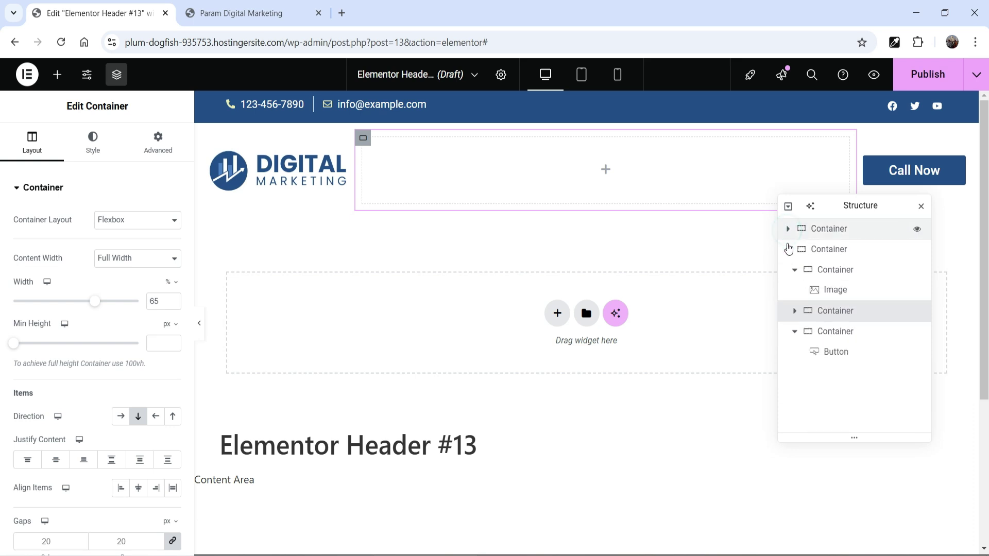
click(787, 249)
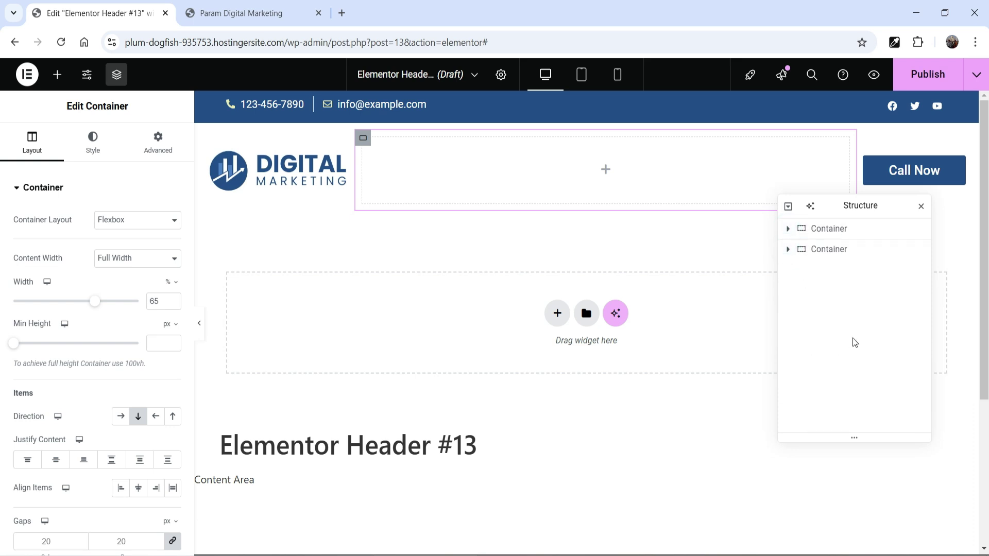
Examine the top bar and logo row containers with their nested widgets in the Structure tree, and close the tree
click(845, 230)
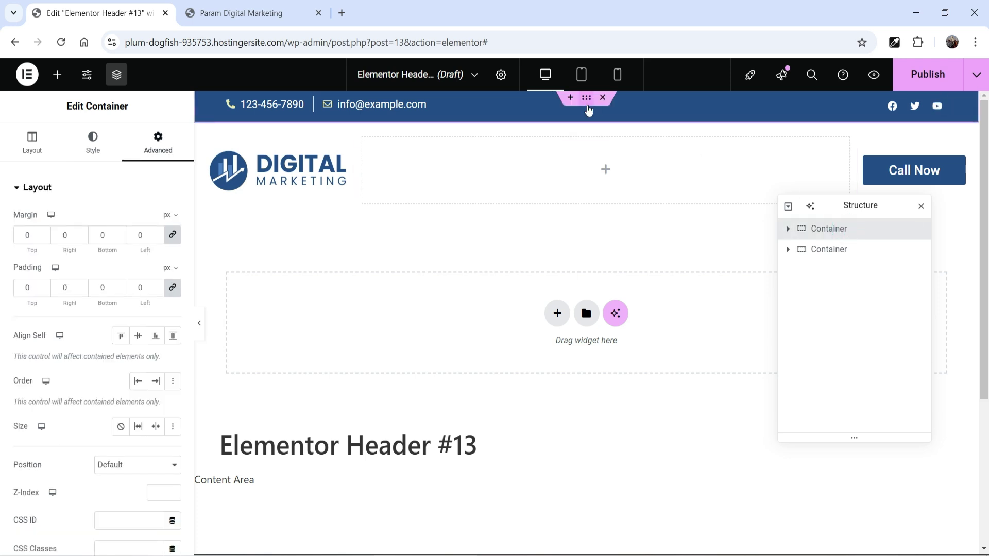
click(818, 249)
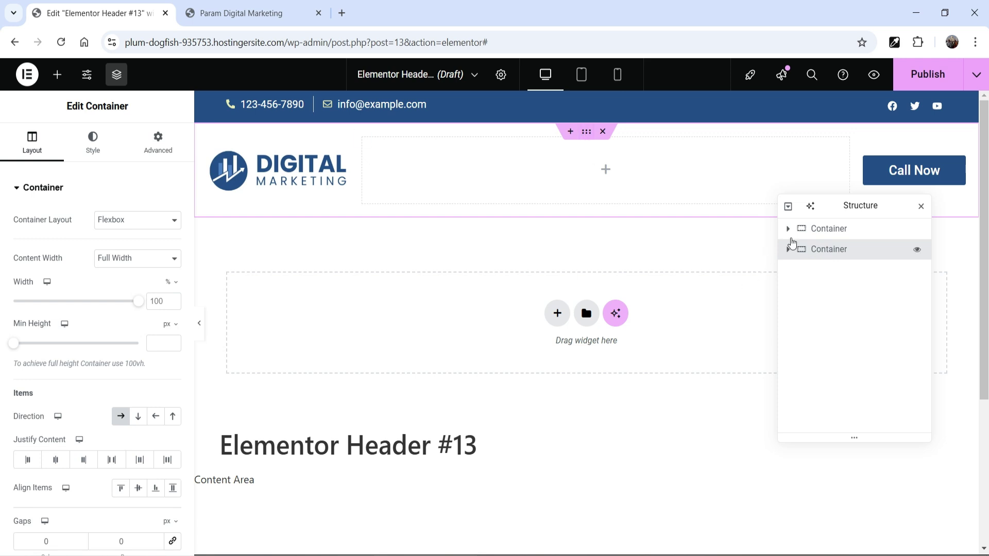
click(812, 231)
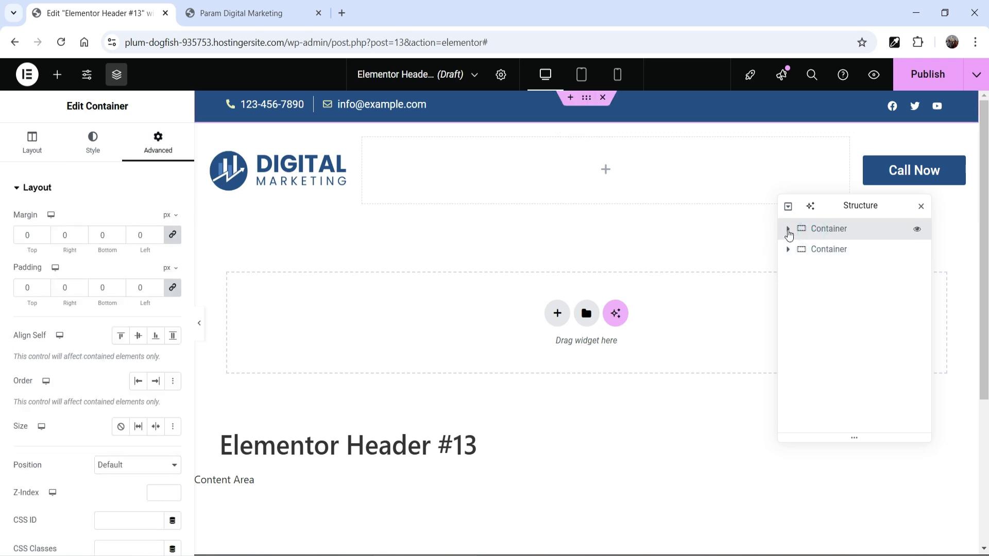
click(788, 229)
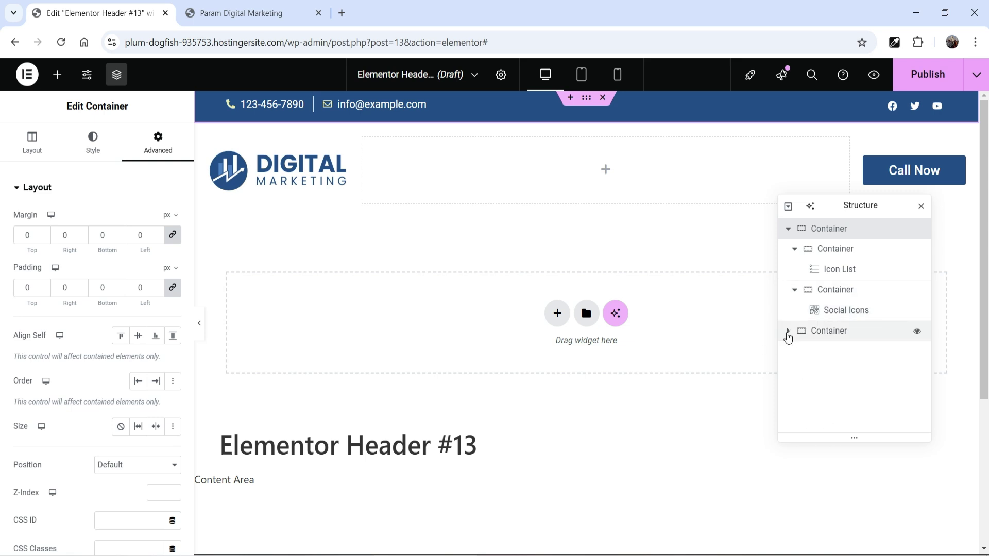
click(787, 230)
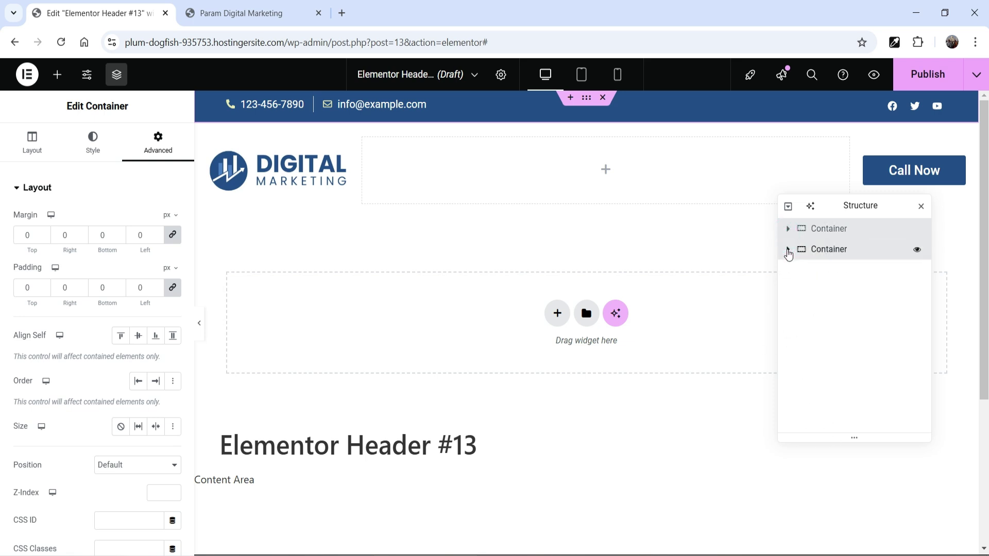
click(787, 250)
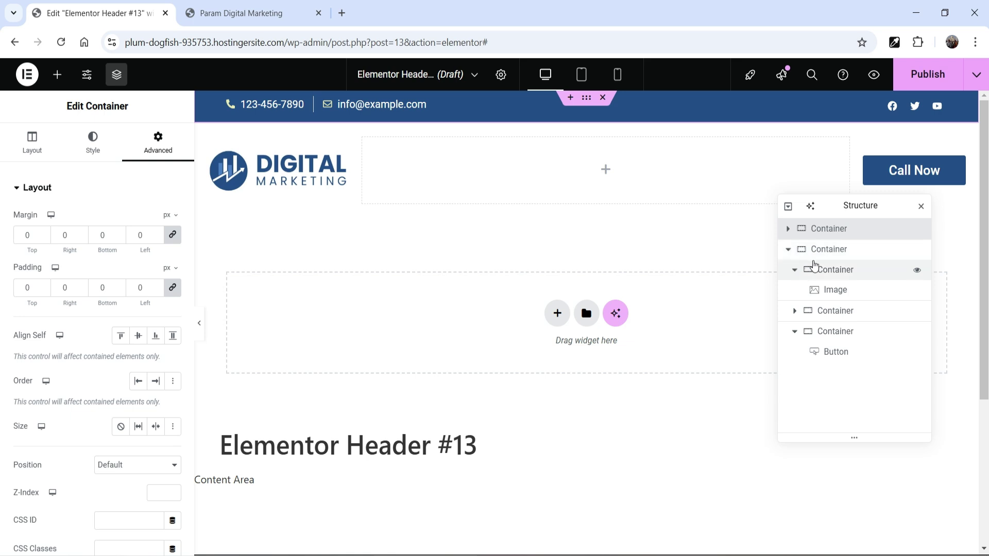
click(794, 332)
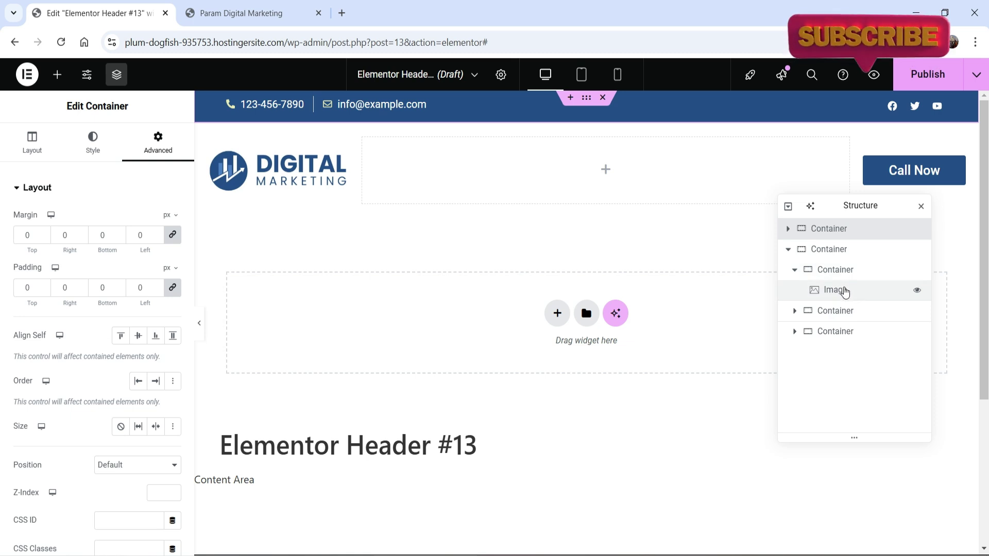
click(793, 333)
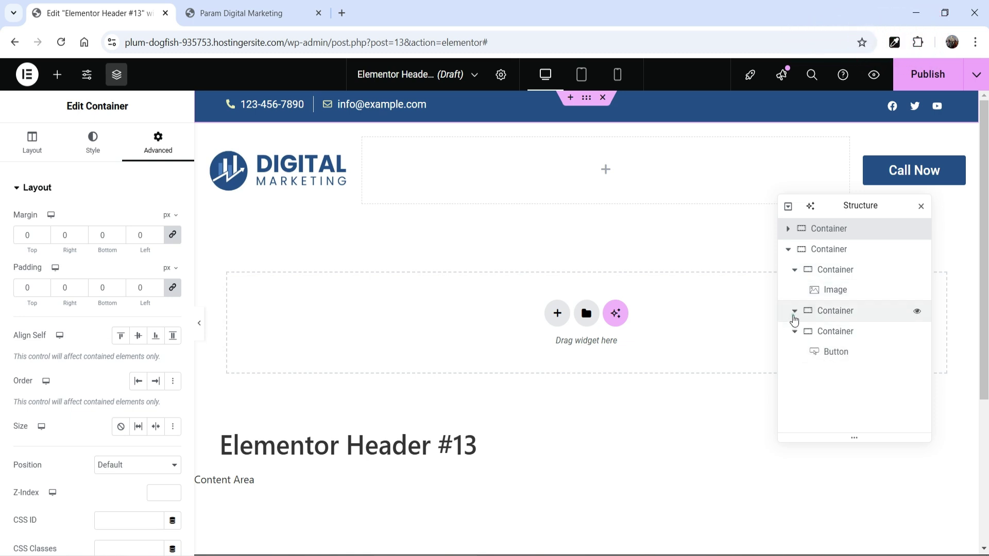
click(794, 311)
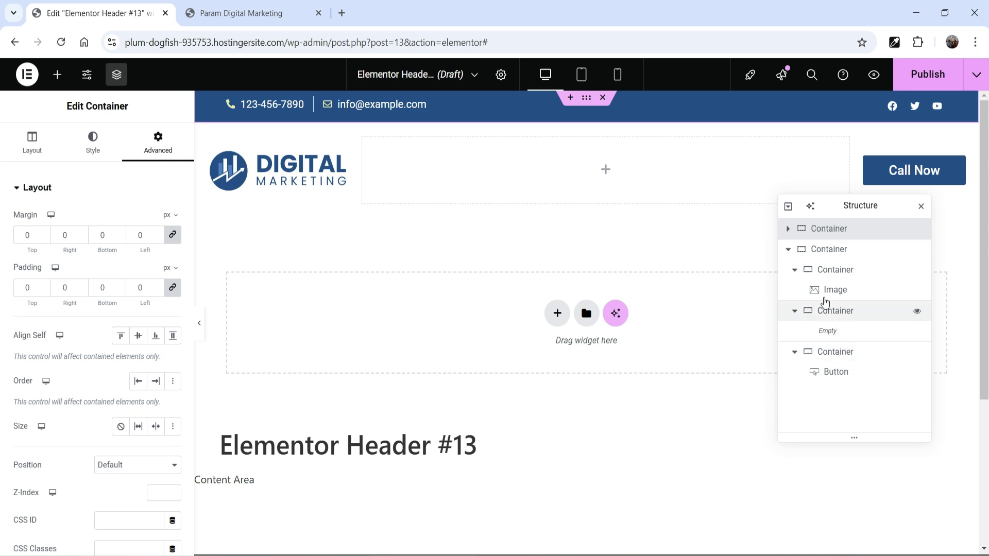
click(921, 206)
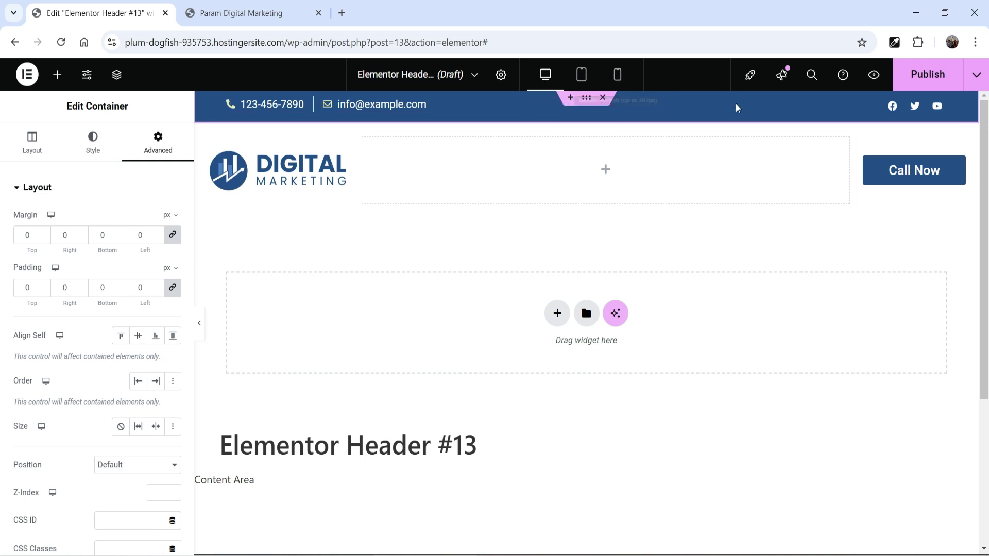
Set the Call Now button container's width to 20% in the tablet view
click(578, 77)
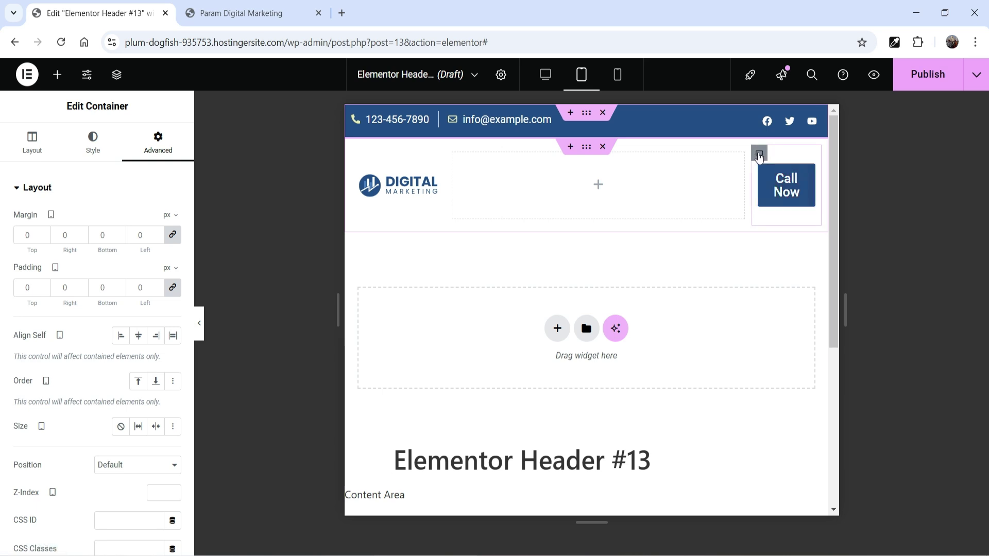
click(759, 154)
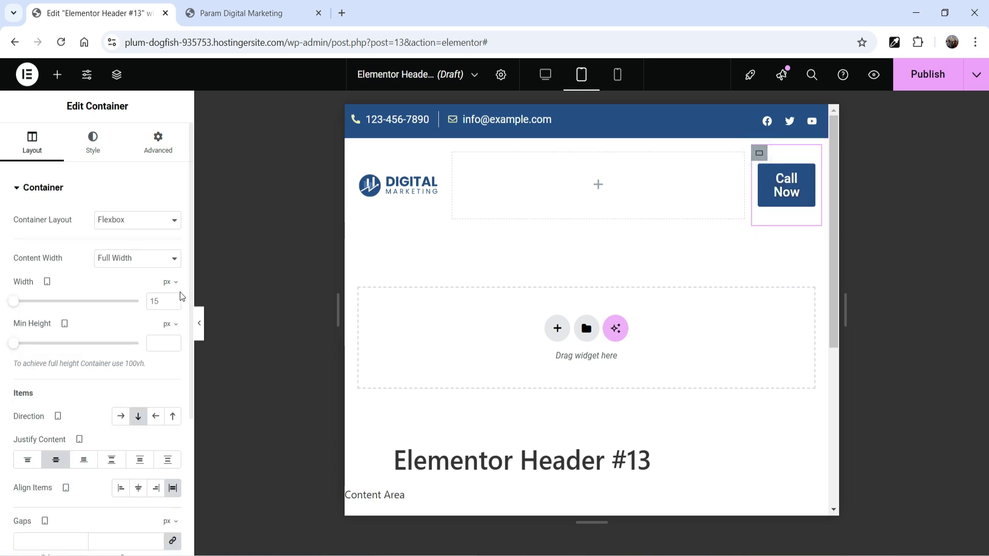
click(159, 301)
text(20)
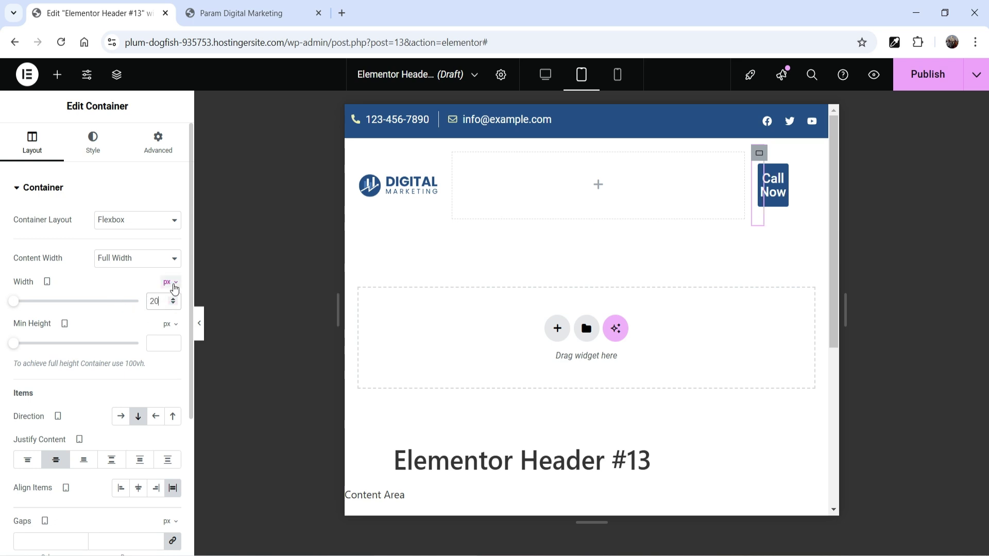
click(168, 282)
click(170, 303)
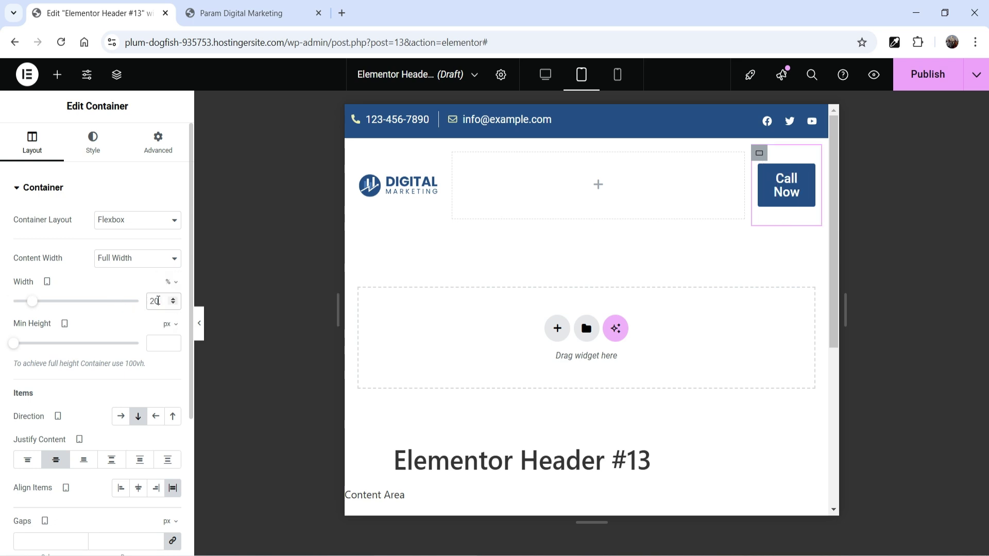
click(158, 300)
text(20)
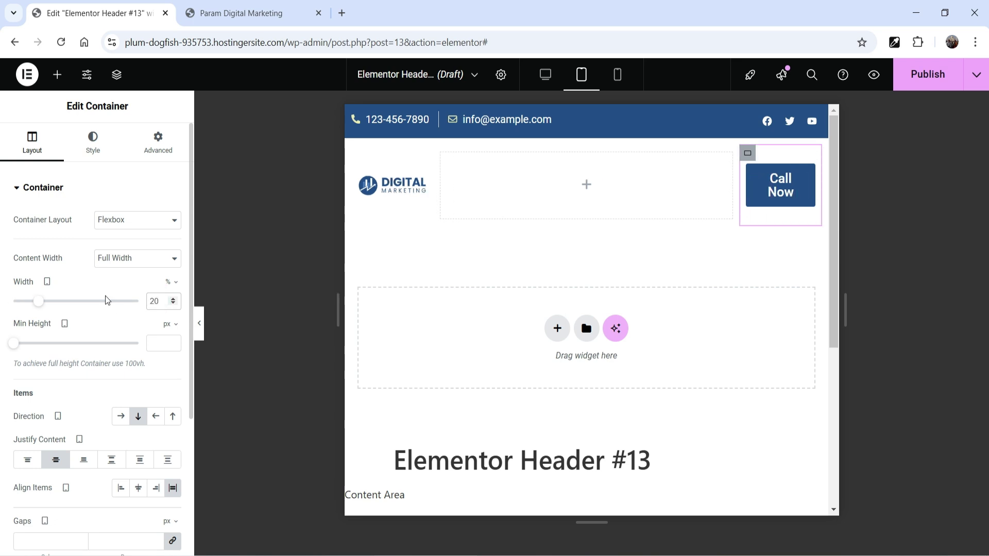
Check the logo container's tablet width and set the empty middle container's tablet width to 60%
click(359, 153)
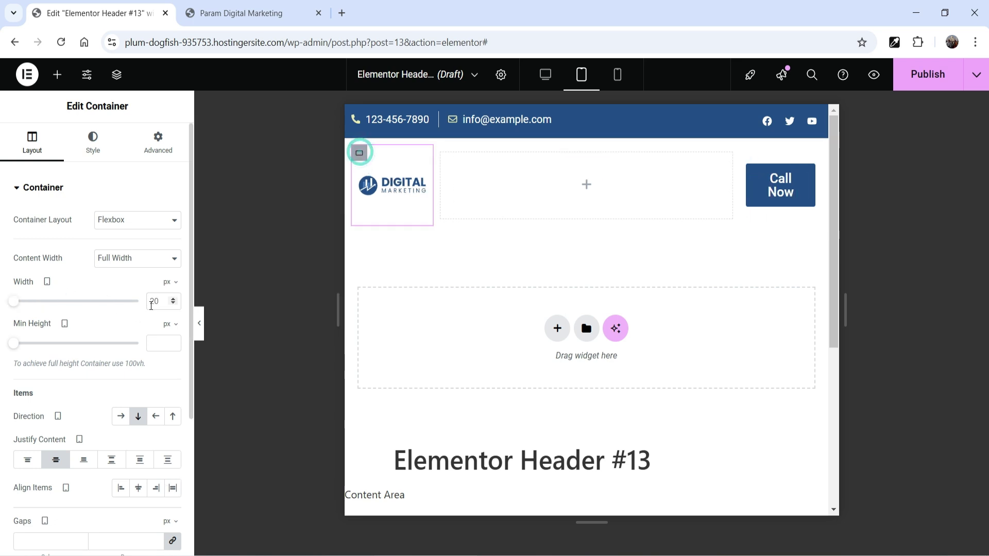
click(155, 303)
click(441, 153)
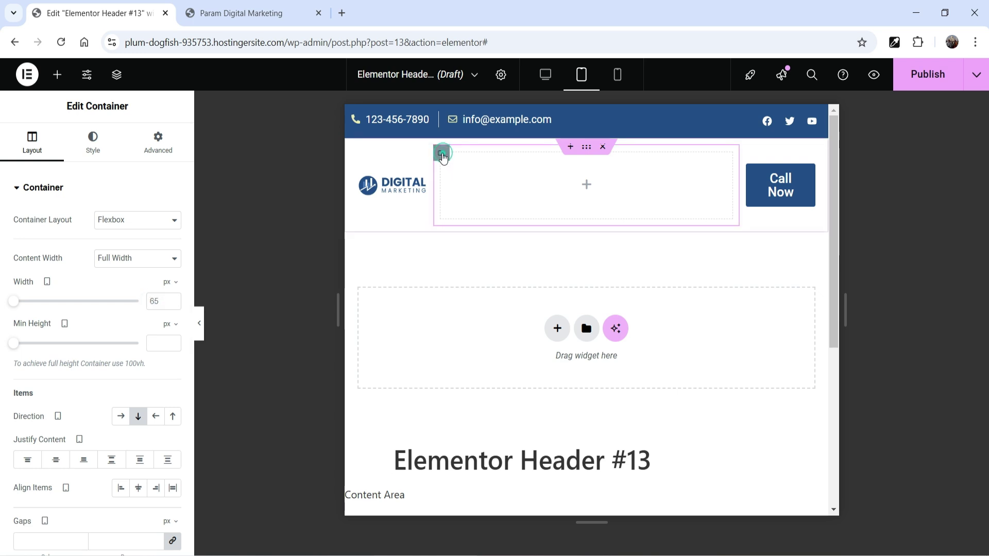
click(162, 303)
text(60%)
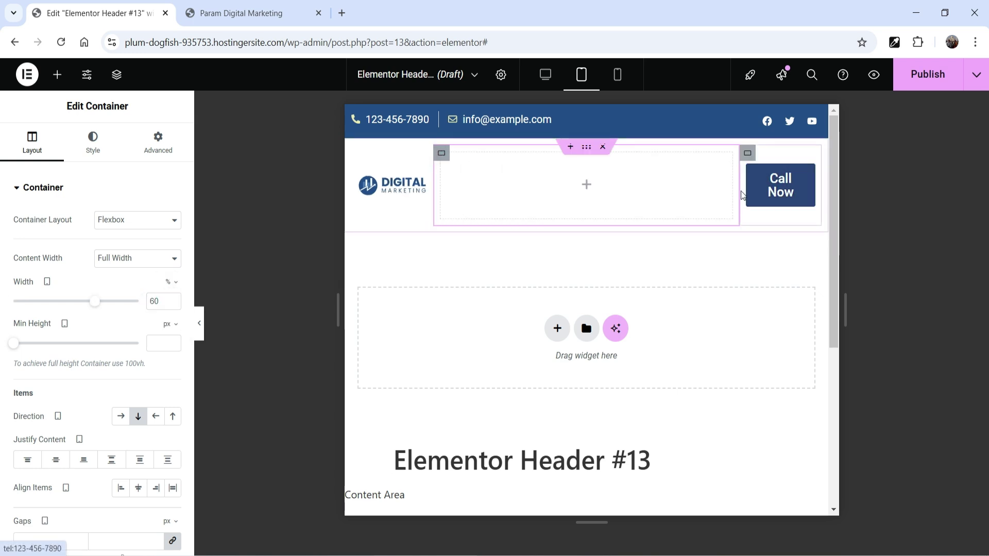
drag(736, 188, 684, 192)
Set the tablet width of the Call Now container to 25% and of the empty middle container to 55%
click(736, 152)
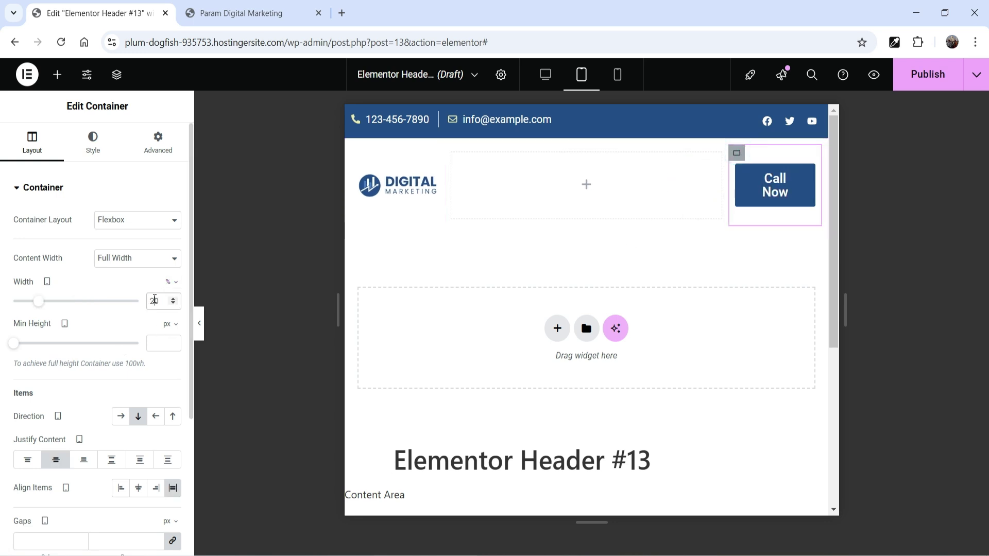
double_click(154, 300)
text(25)
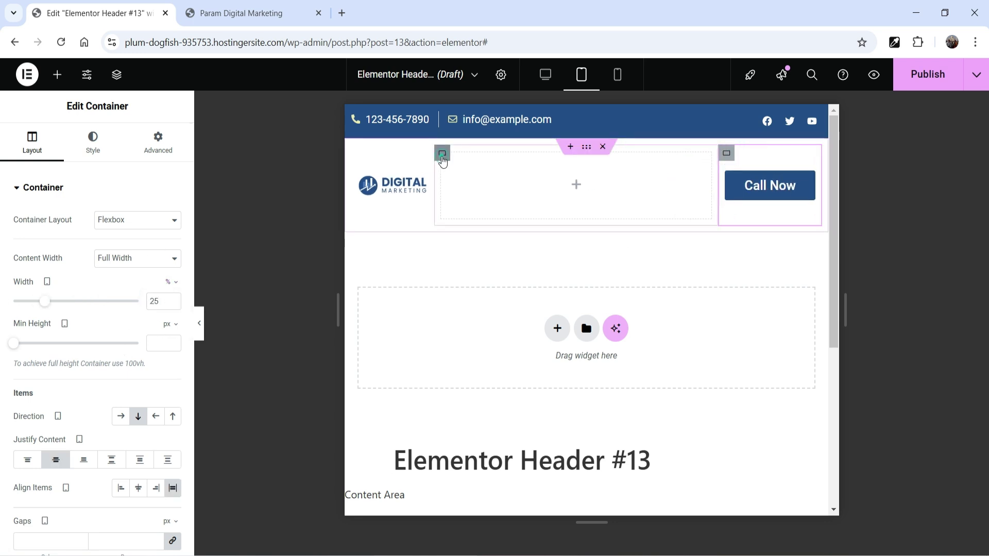
click(442, 154)
double_click(157, 301)
text(55)
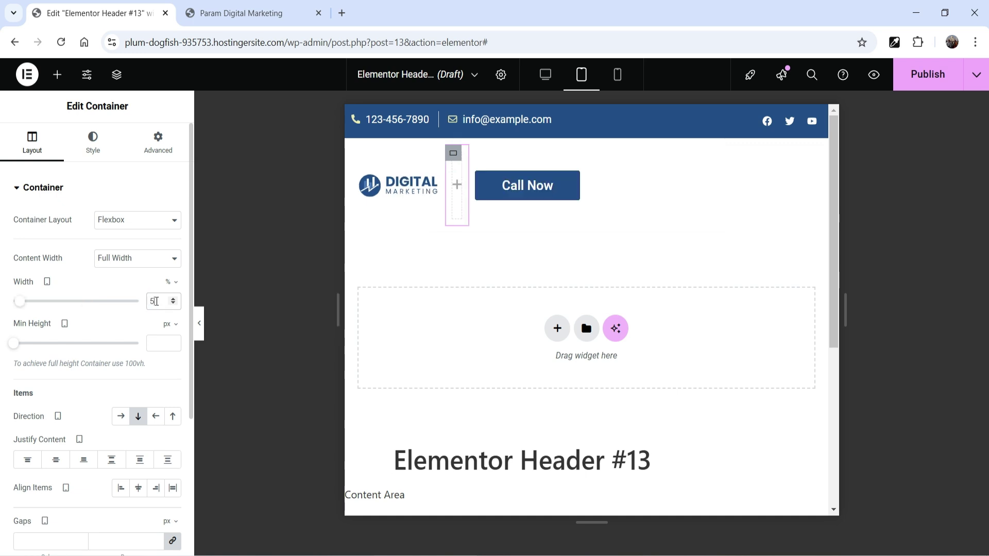
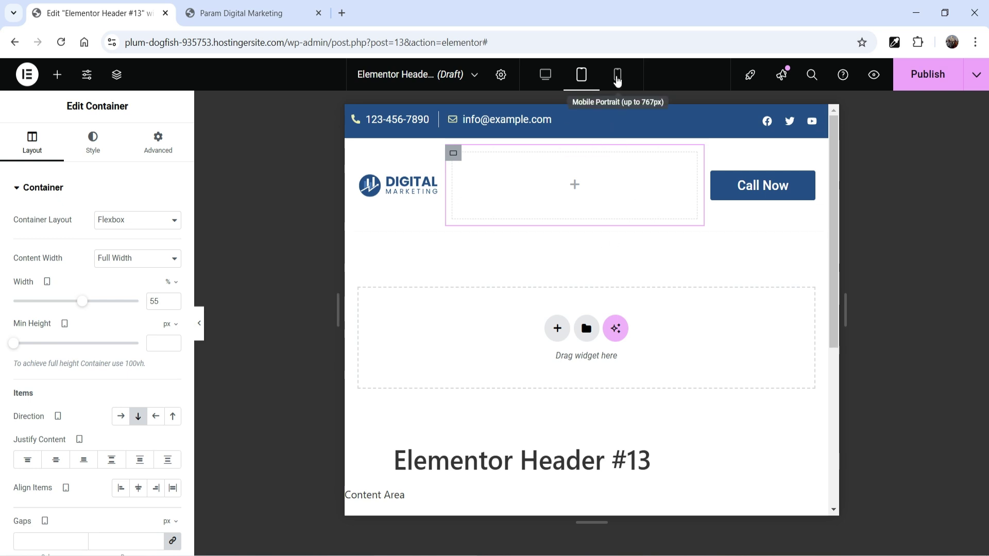
Check the mobile layout from the desktop design and publish the header with the display condition Include Entire Site
click(617, 79)
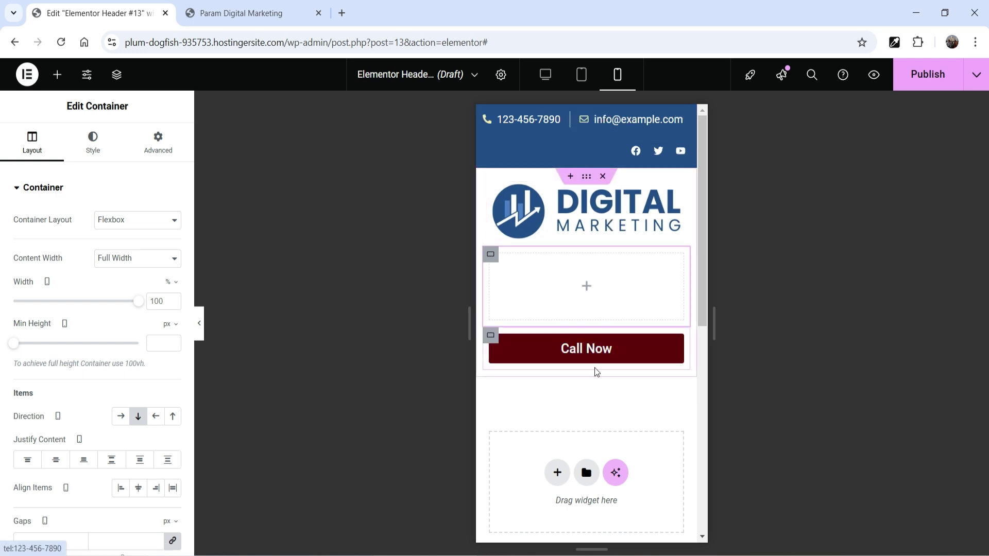
click(544, 75)
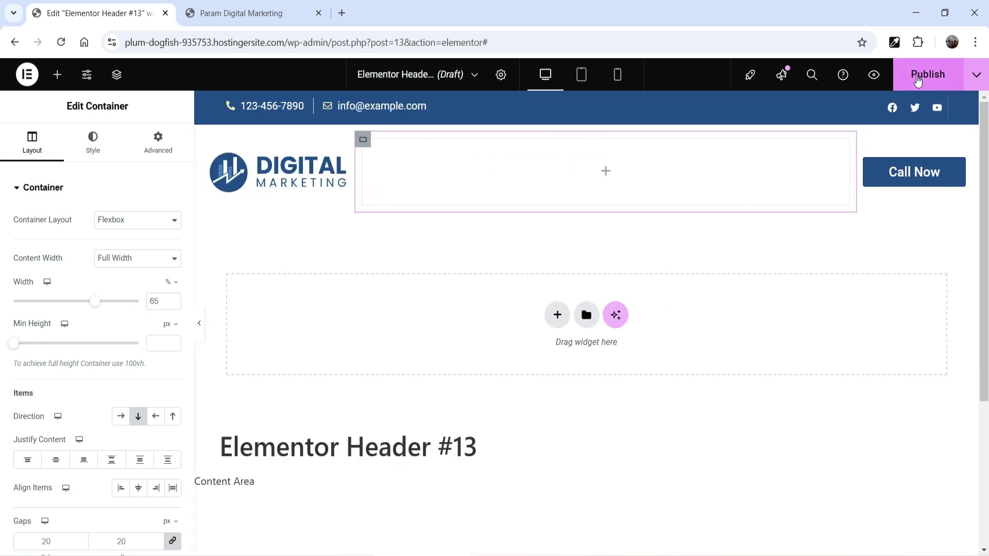
click(921, 74)
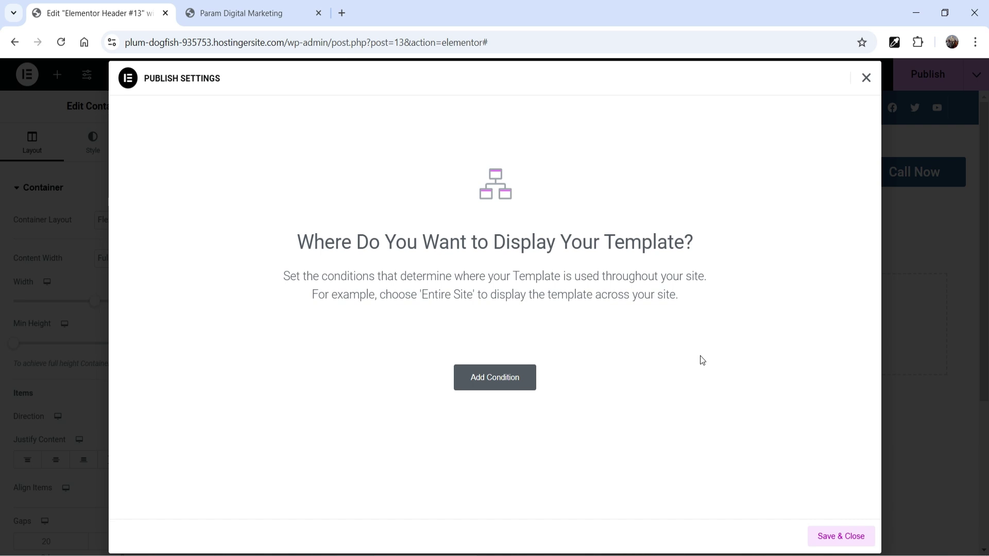
click(504, 389)
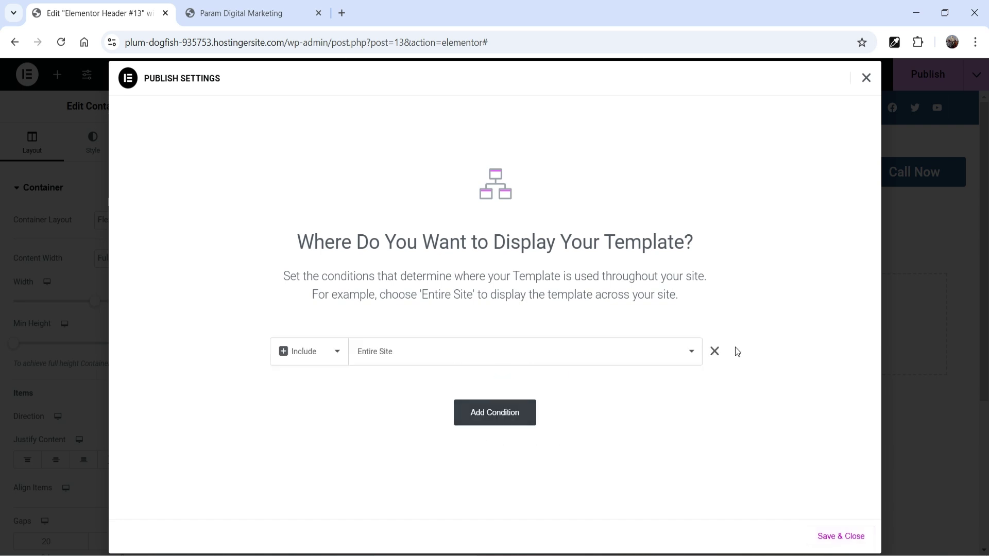
click(422, 364)
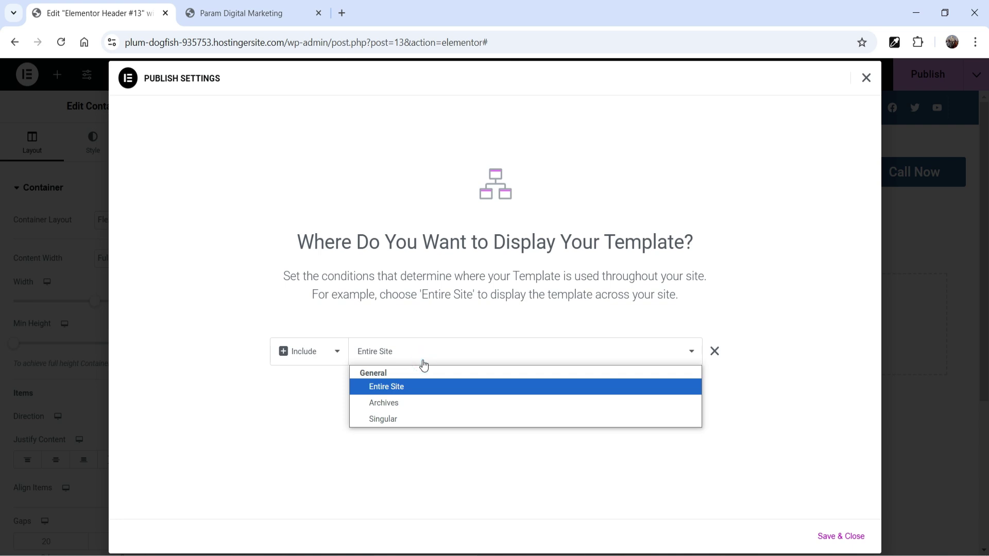
click(412, 394)
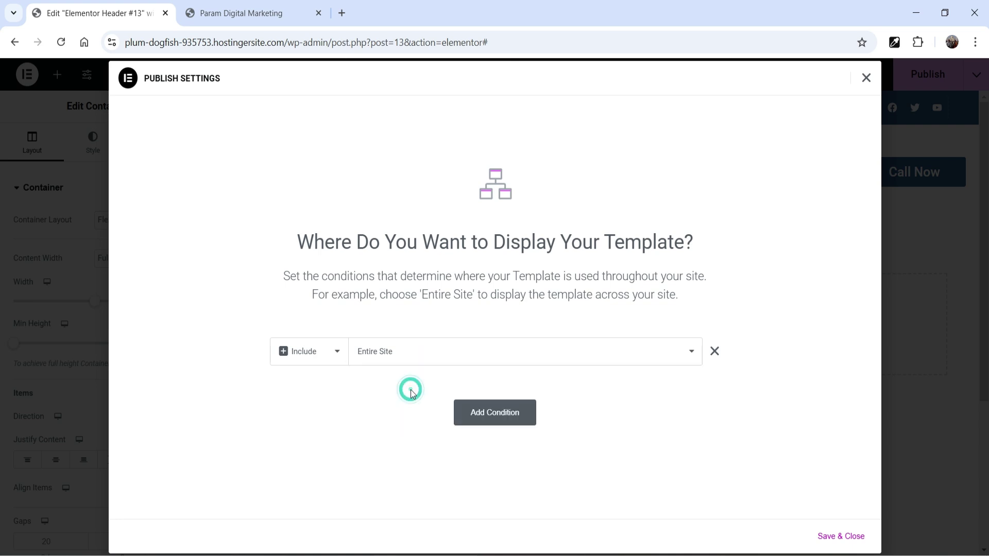
click(841, 536)
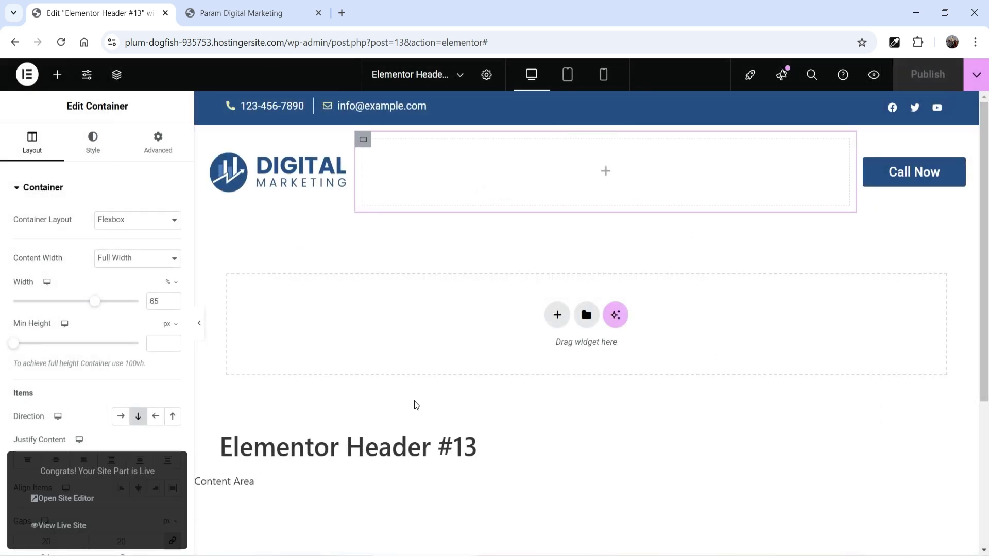
Switch to the Param Digital Marketing site tab and open its WordPress Dashboard
click(258, 16)
mouse_move(59, 77)
click(51, 94)
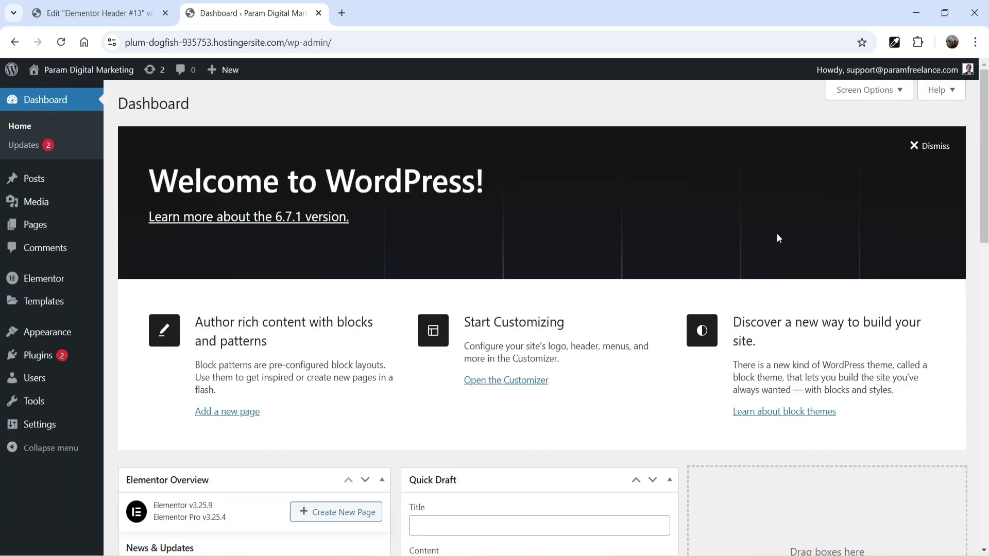
Create a new WordPress navigation menu named Main Menu
mouse_move(46, 343)
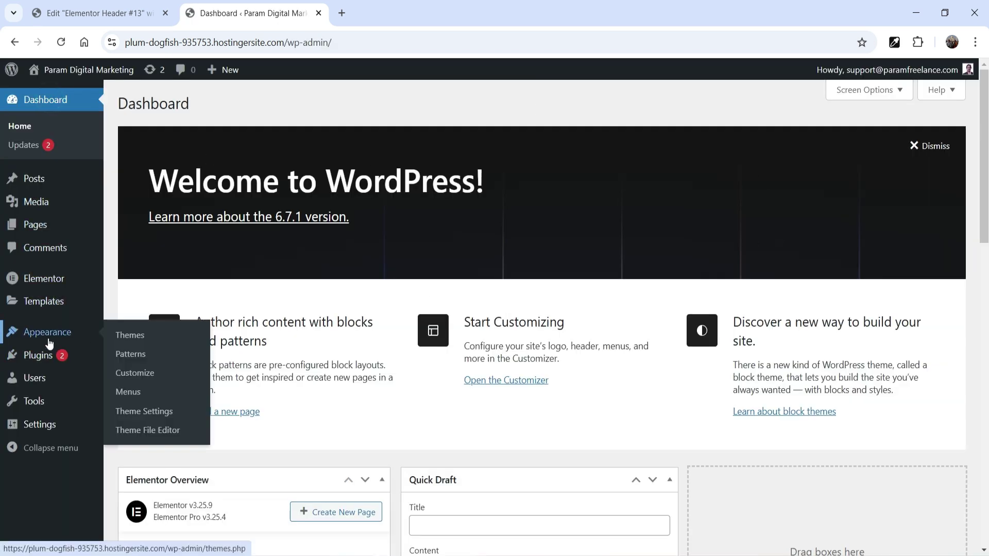
click(127, 392)
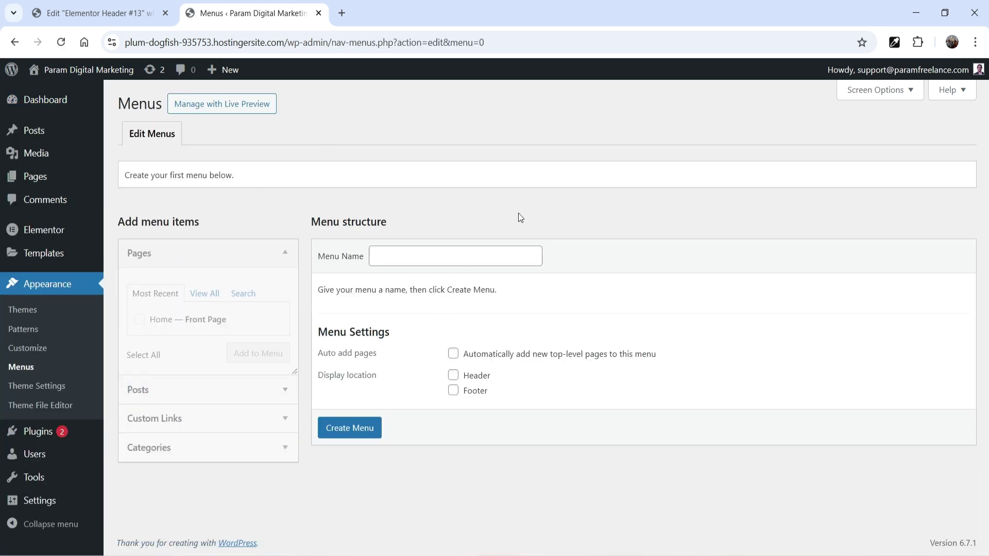
click(442, 254)
click(466, 286)
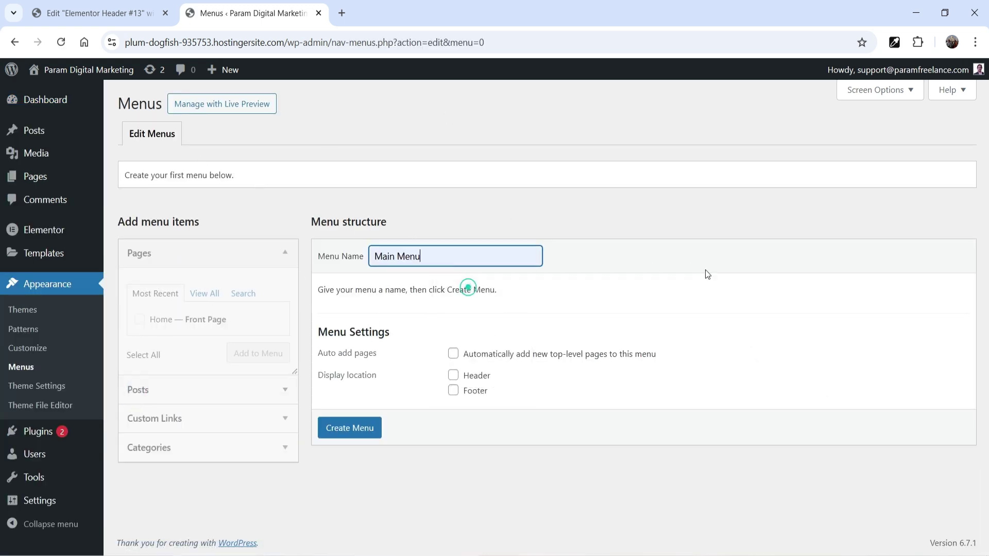
click(349, 428)
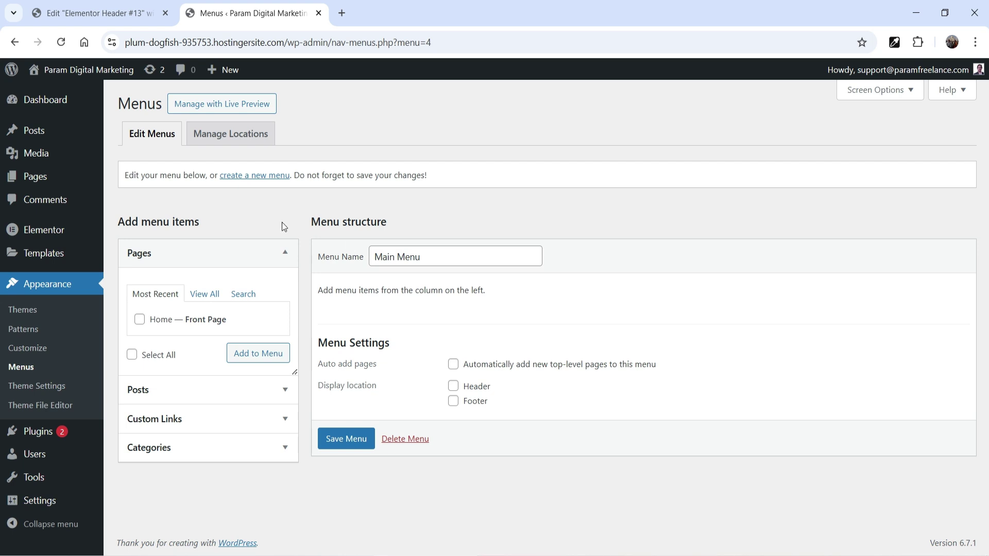
Add the Home front page to Main Menu and save the menu
click(141, 320)
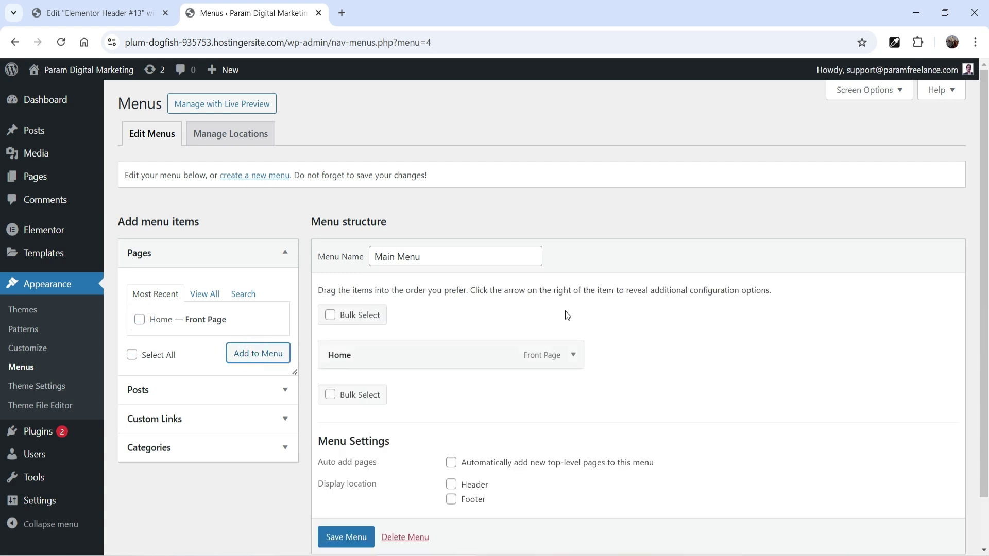
scroll(564, 311, down, 1)
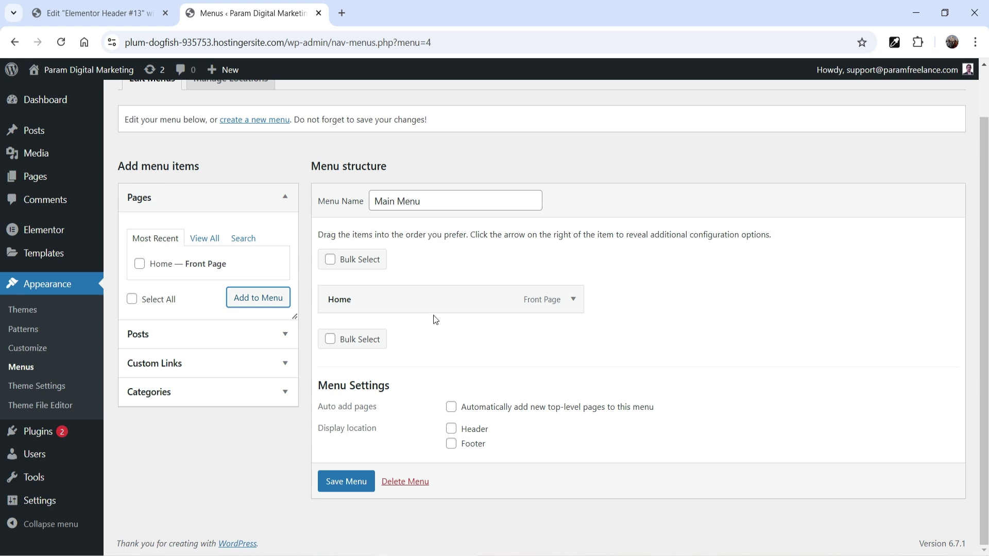
click(343, 481)
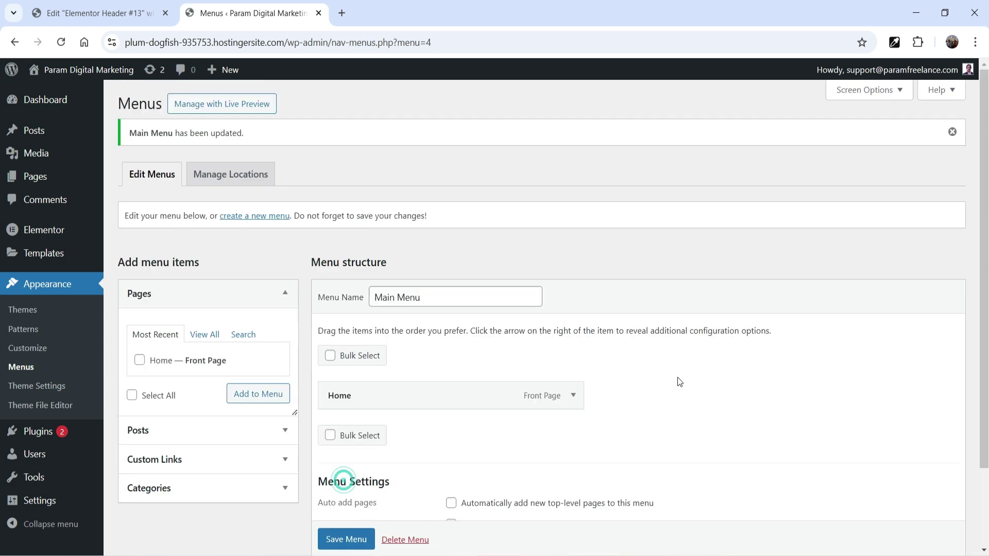
scroll(676, 381, down, 2)
click(343, 507)
Reload the Elementor header editor in its own tab and place a WordPress Menu widget in the empty middle container
click(72, 16)
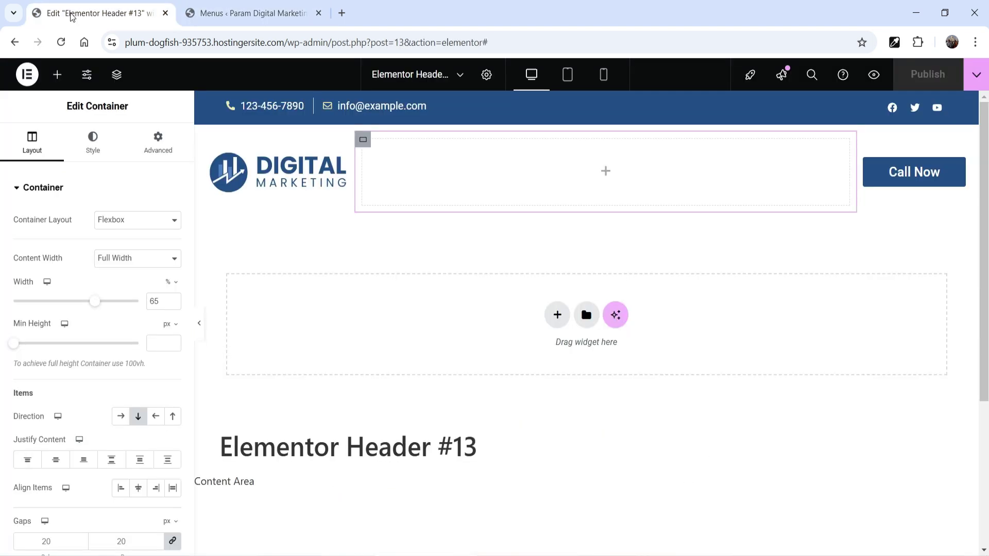
key(F5)
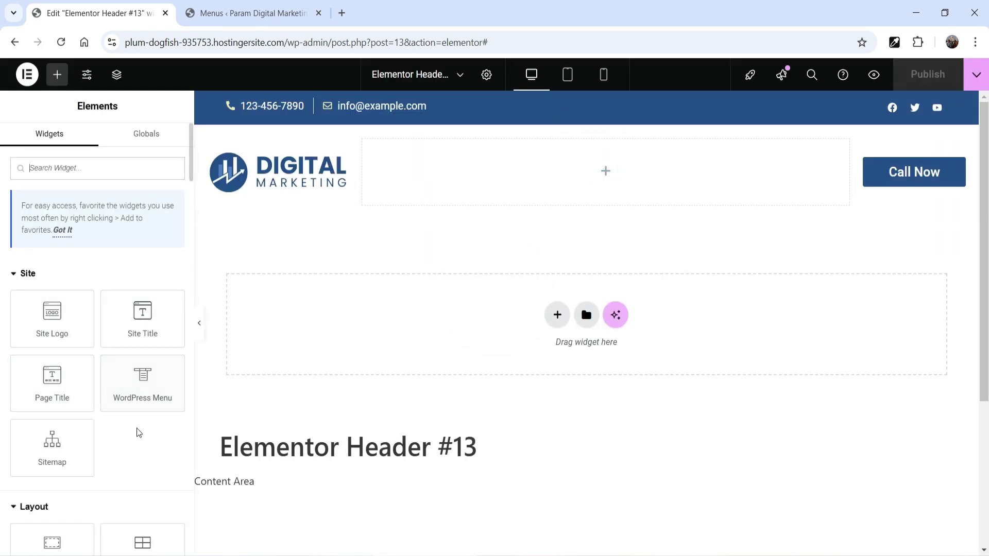
drag(134, 388, 600, 180)
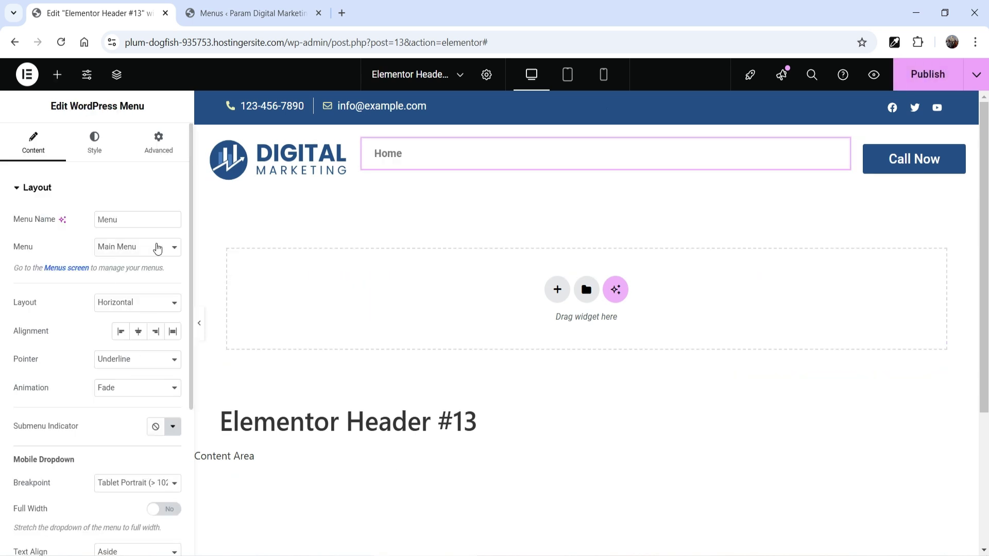
Assign Main Menu to the WordPress Menu widget and set its alignment to Center
click(138, 249)
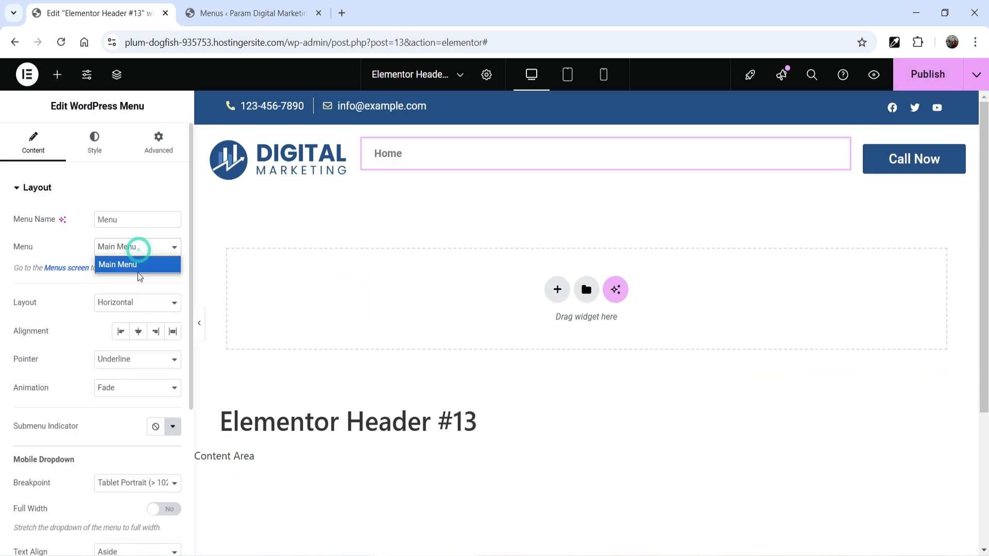
click(135, 262)
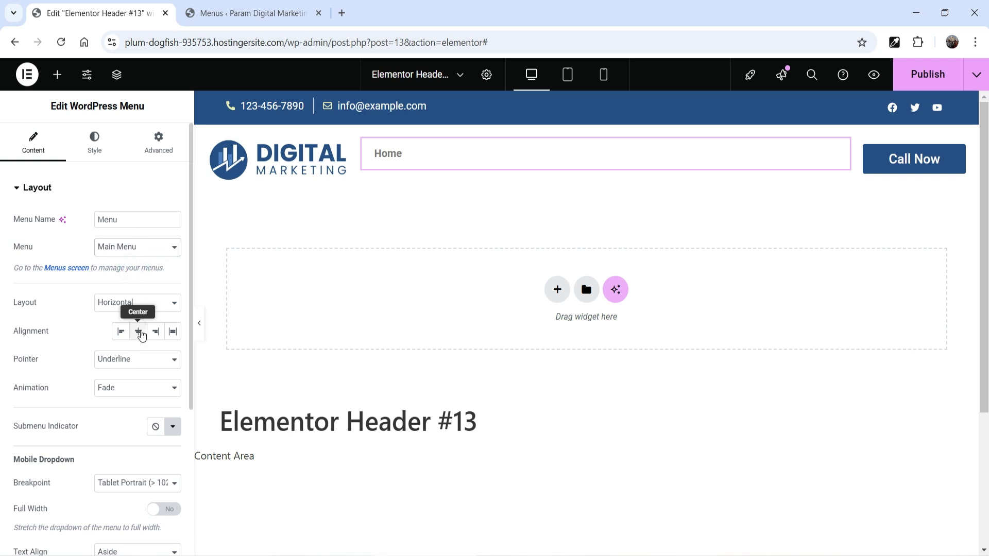
click(141, 334)
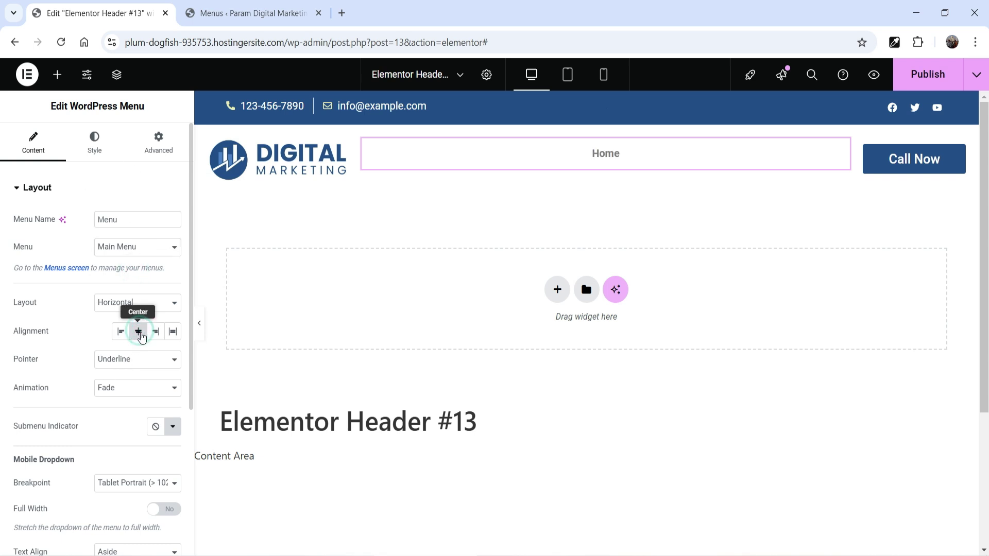
Review the menu widget's layout types and its mobile dropdown toggle button options
click(122, 306)
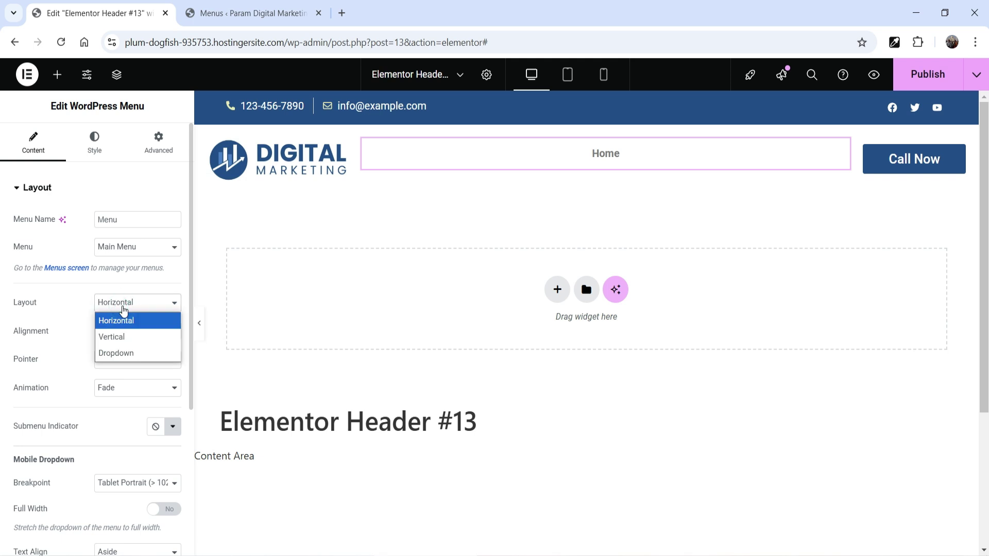
scroll(34, 240, down, 4)
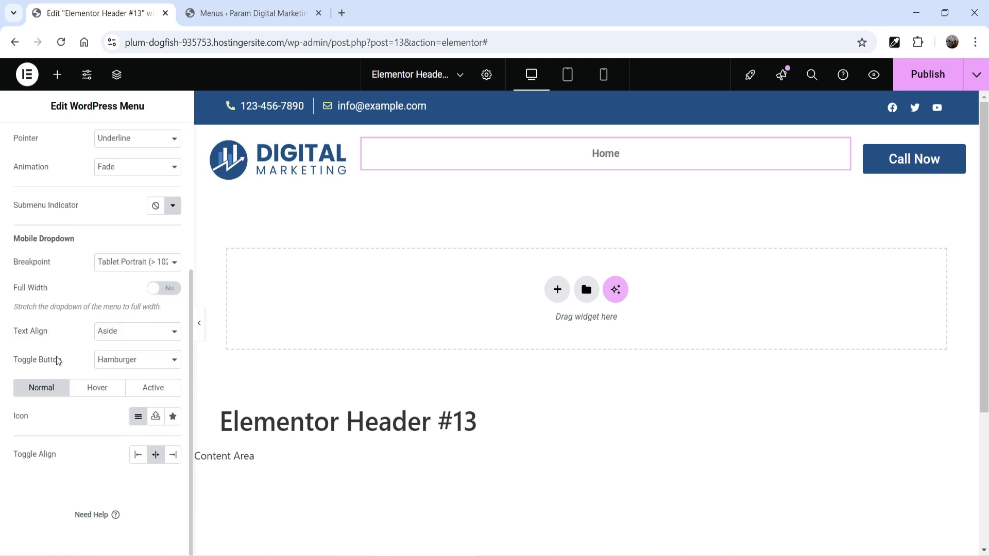
click(133, 360)
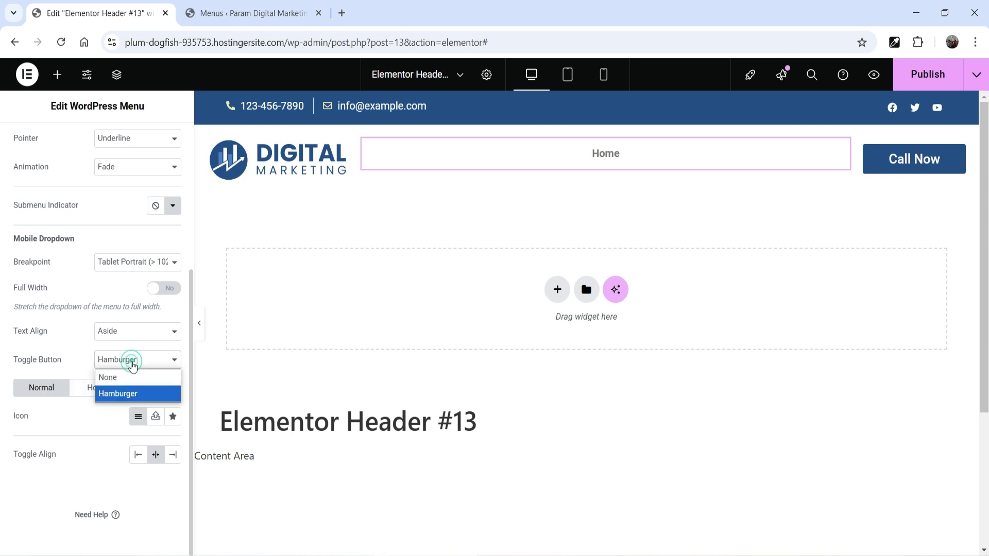
click(133, 365)
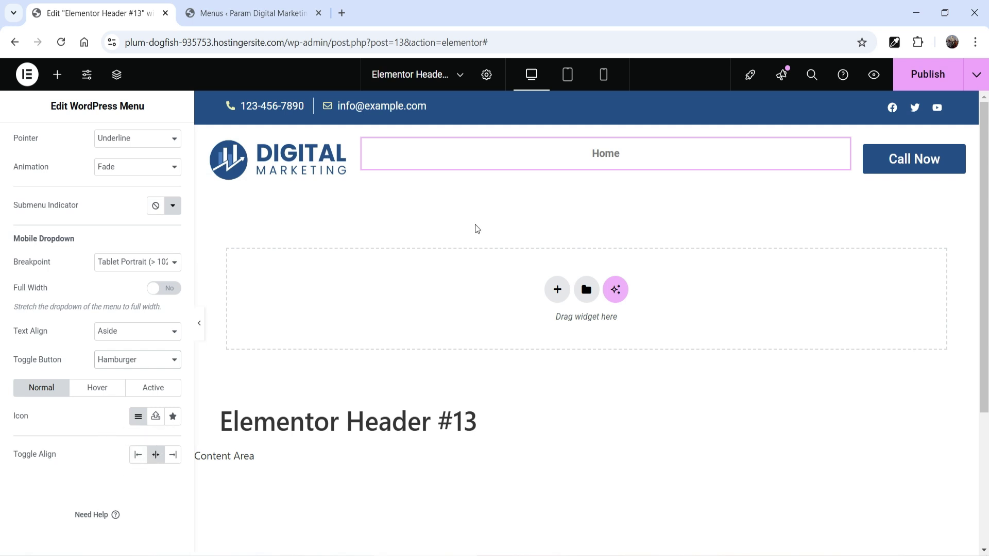
scroll(115, 164, up, 5)
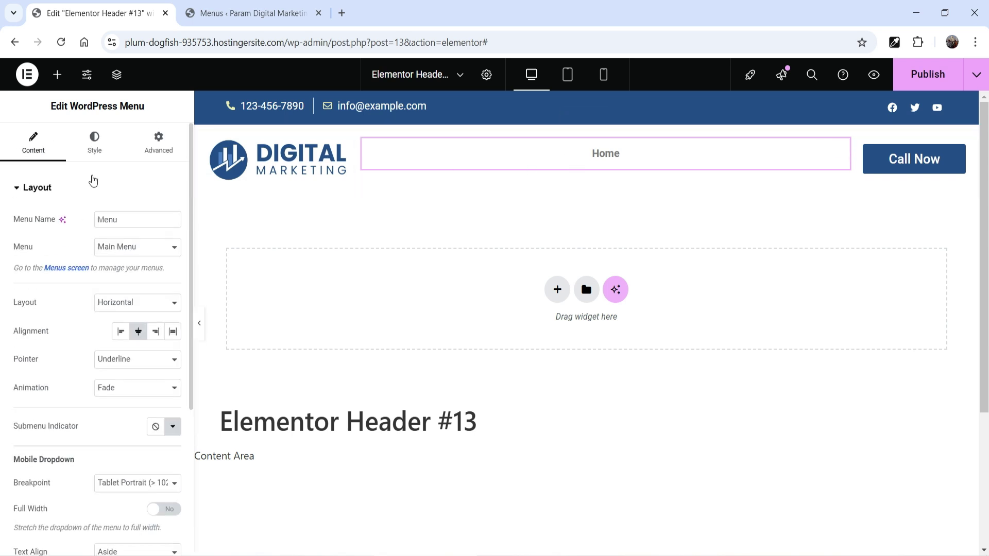
Set the main menu typography to size 17 px, weight 500 (Medium) and Capitalize transform
click(93, 147)
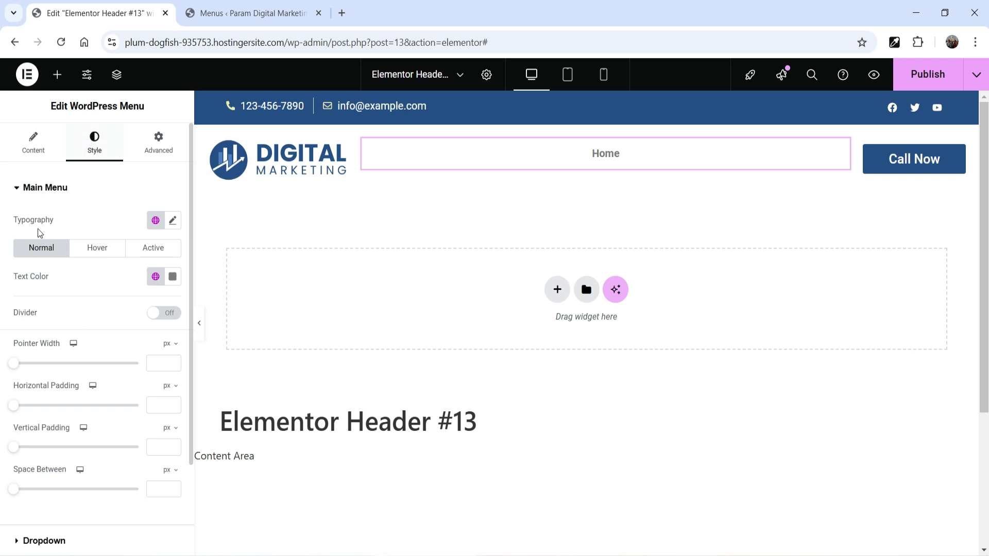
click(173, 220)
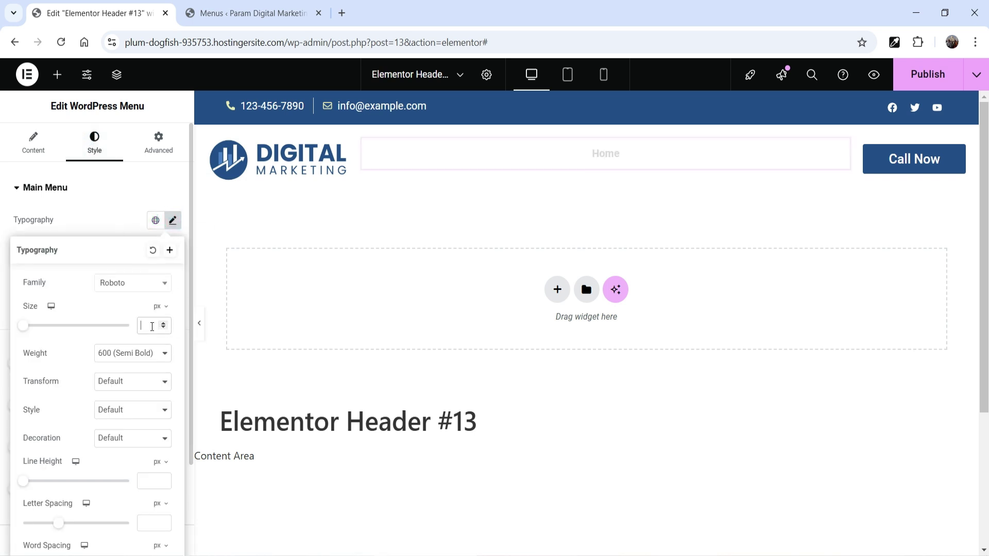
click(151, 326)
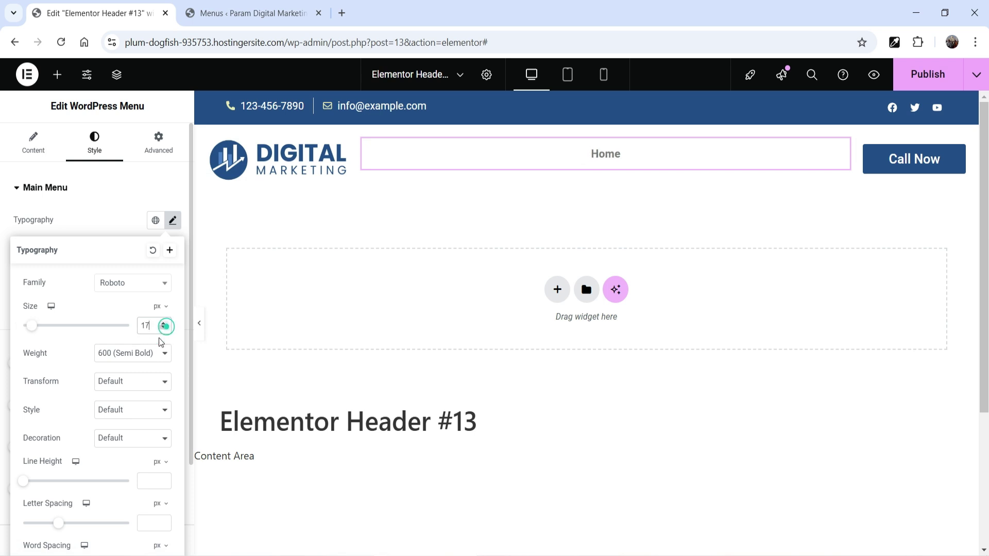
click(133, 352)
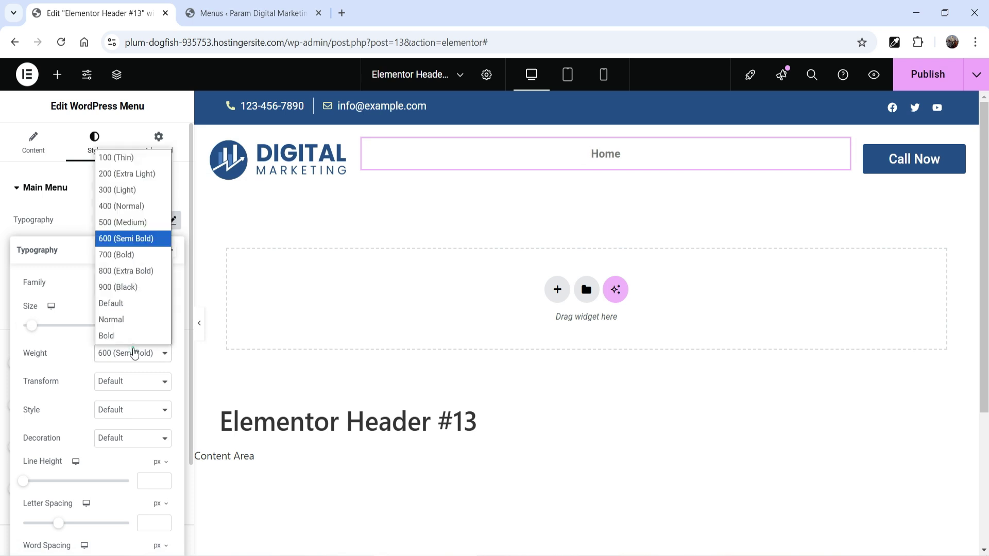
click(141, 227)
click(126, 381)
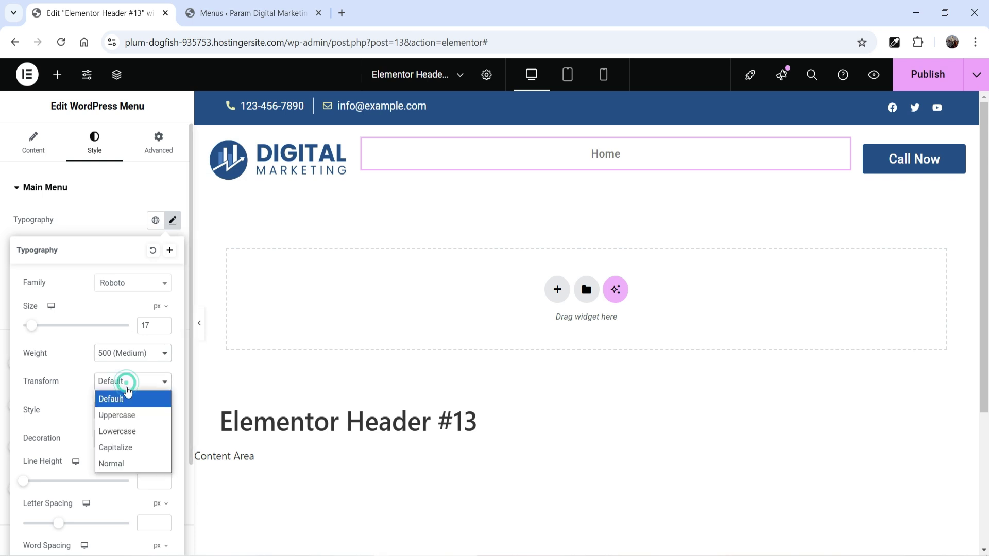
click(127, 449)
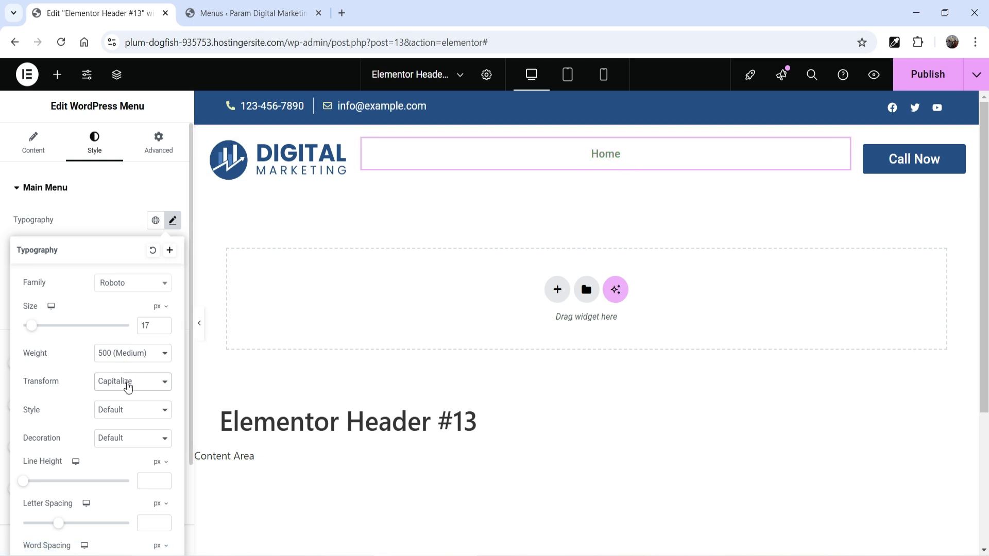
Try Underline, Overline and Line Through decoration on the main menu text, and settle on None
scroll(80, 405, down, 1)
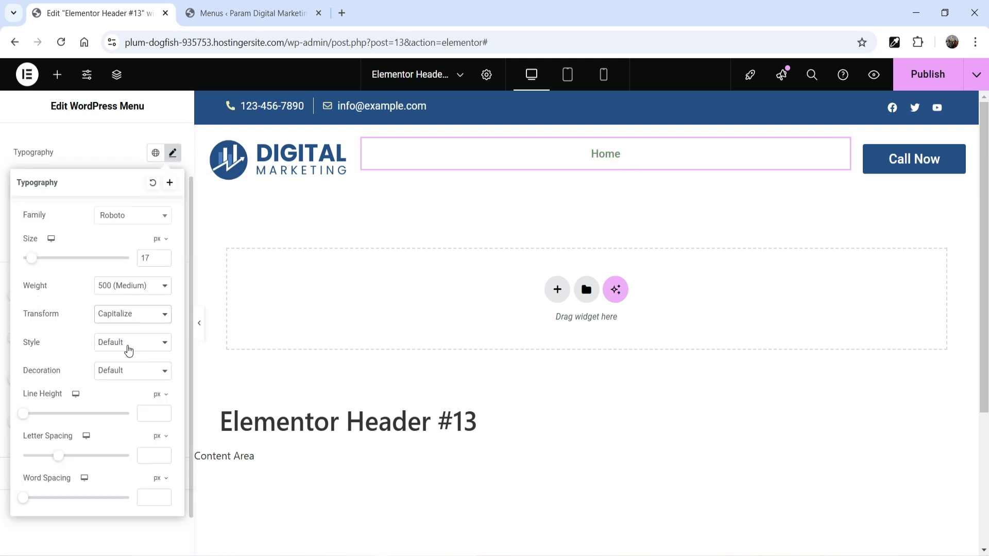
click(129, 351)
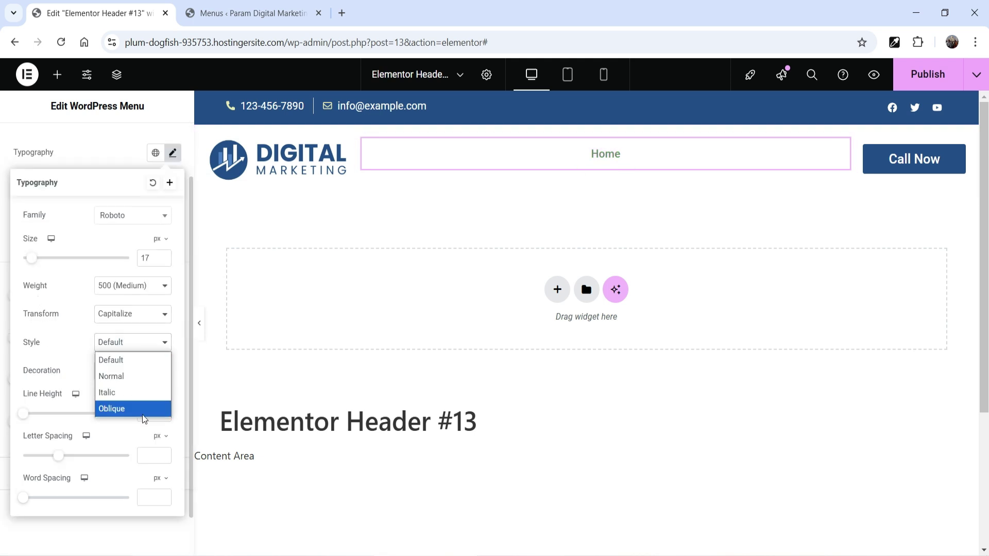
click(77, 240)
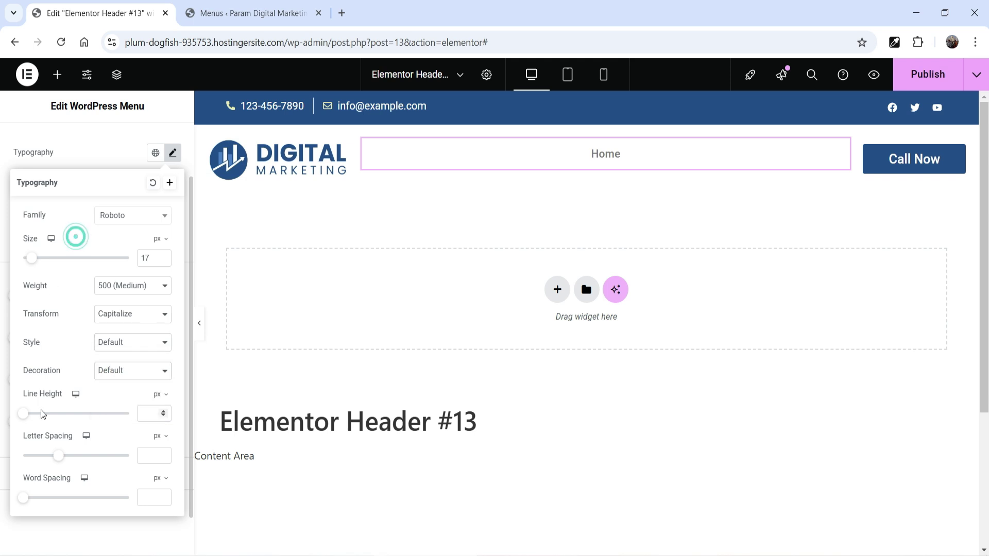
click(115, 371)
click(130, 405)
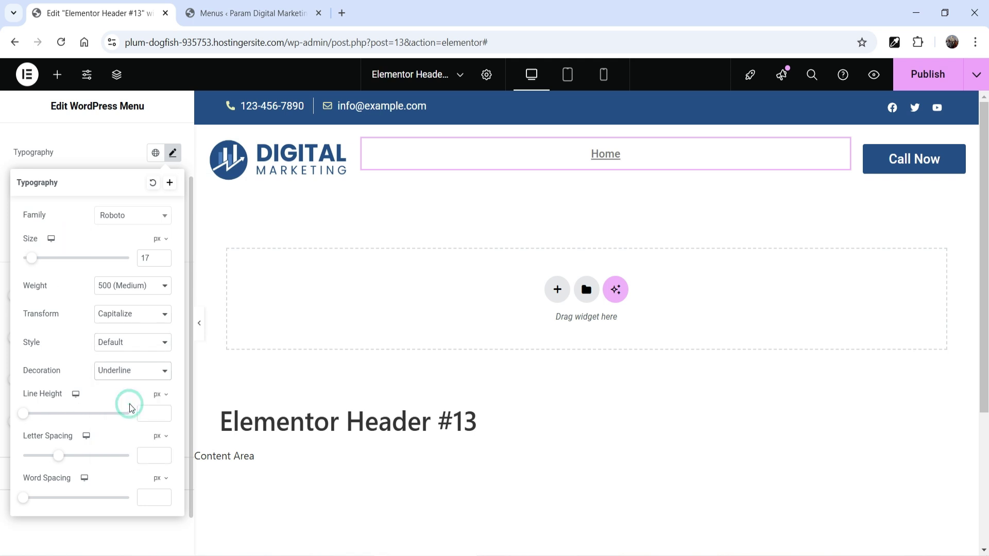
click(117, 371)
click(126, 421)
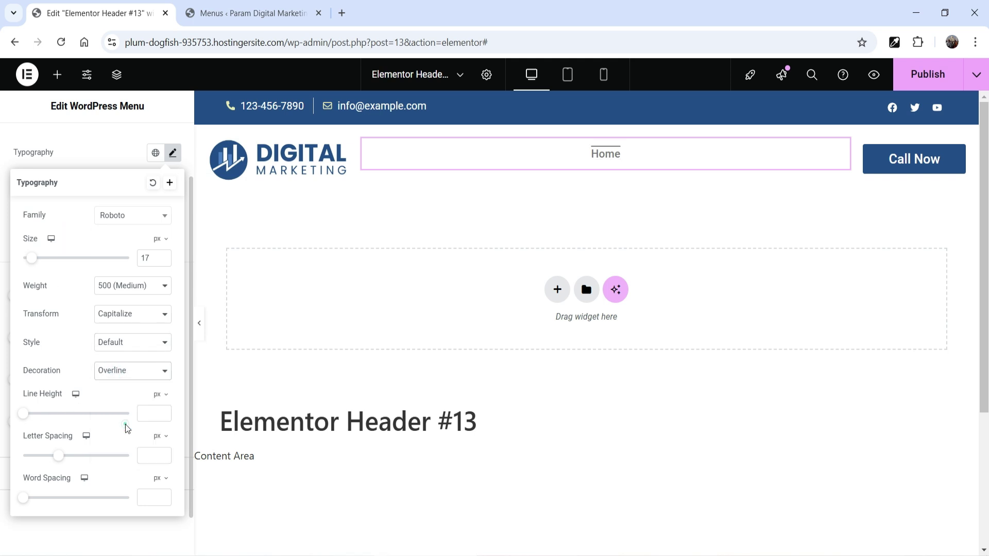
click(125, 371)
click(126, 420)
click(127, 438)
click(119, 372)
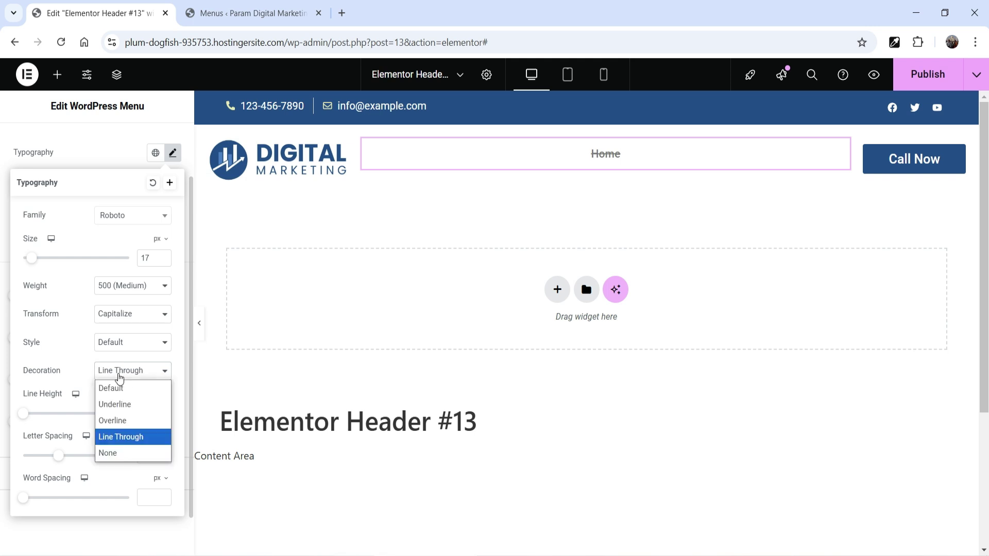
click(126, 451)
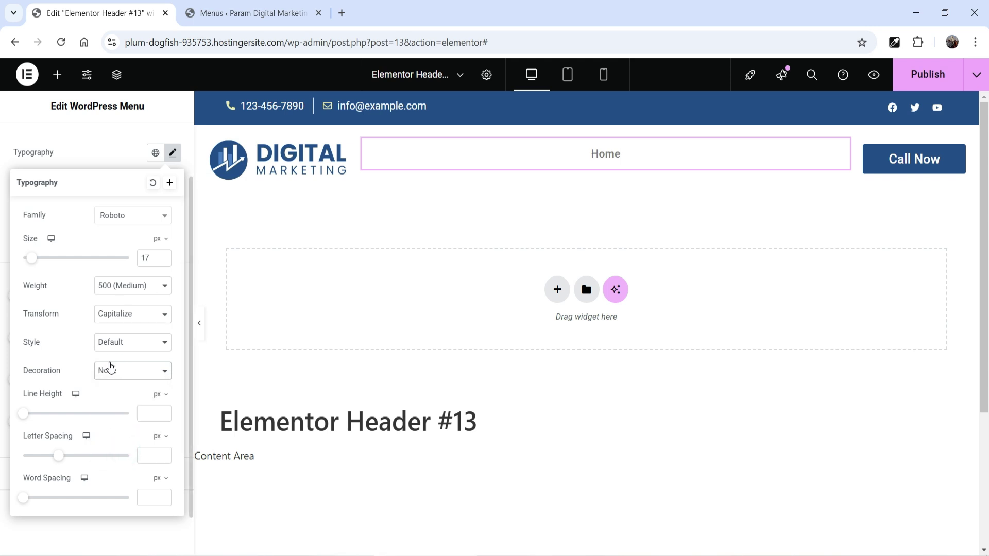
Set the main menu's normal text color to #224e87
click(81, 147)
click(172, 209)
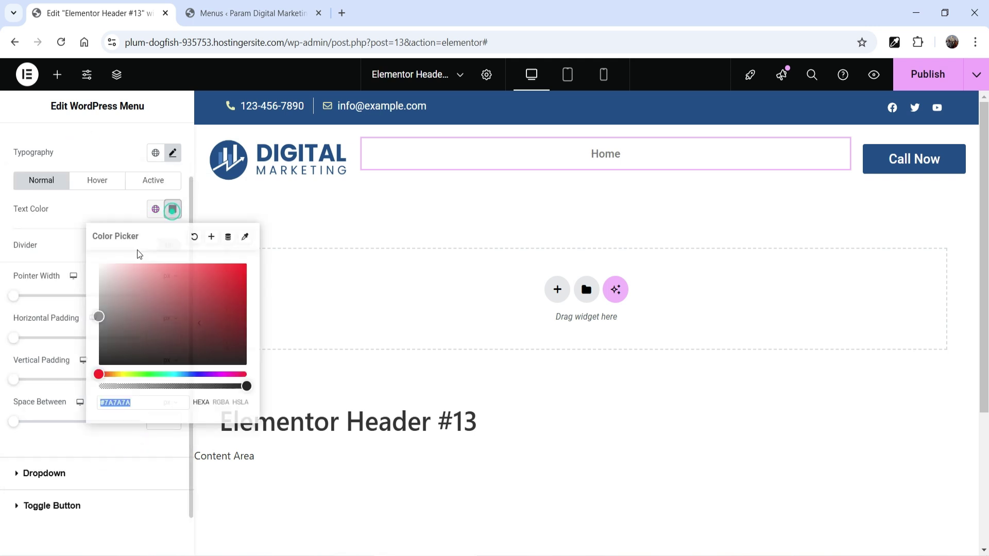
text(#224e87)
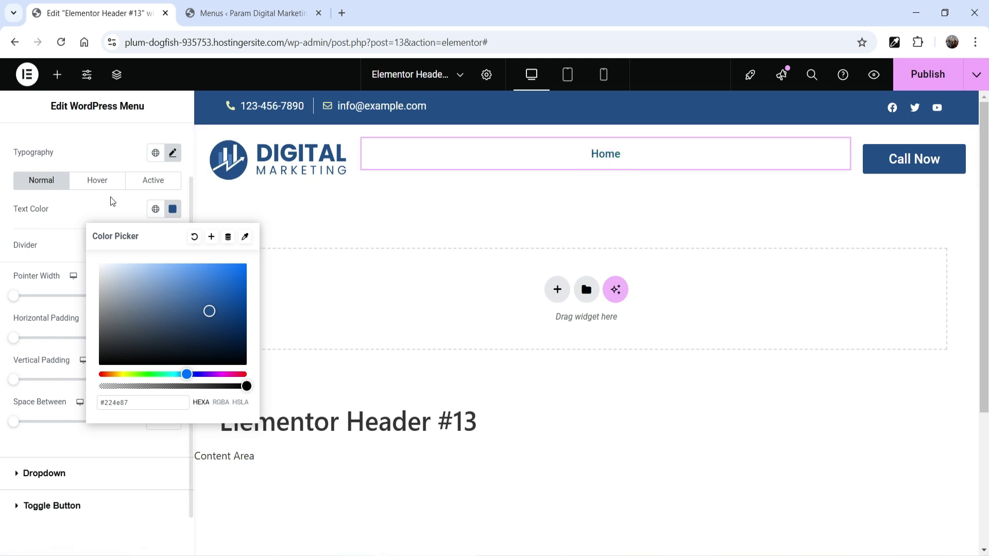
Set the main menu's hover pointer color to dark maroon #7E0A2D
click(101, 183)
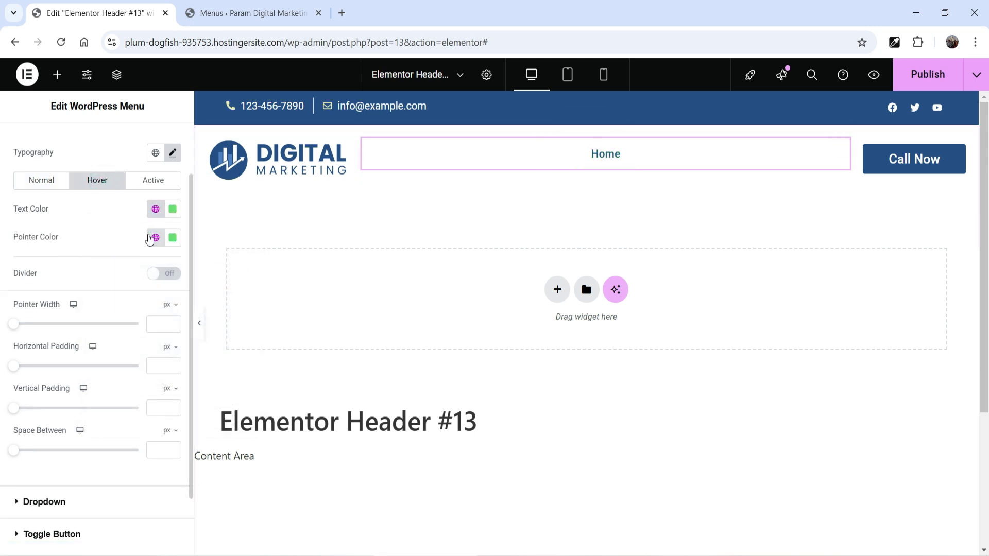
click(150, 238)
click(173, 237)
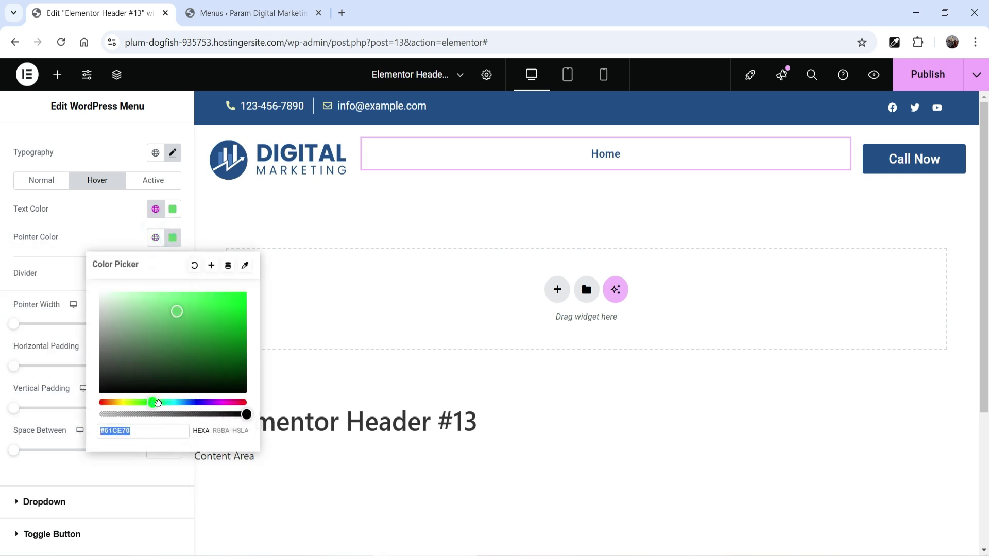
drag(157, 403, 239, 404)
drag(178, 312, 234, 354)
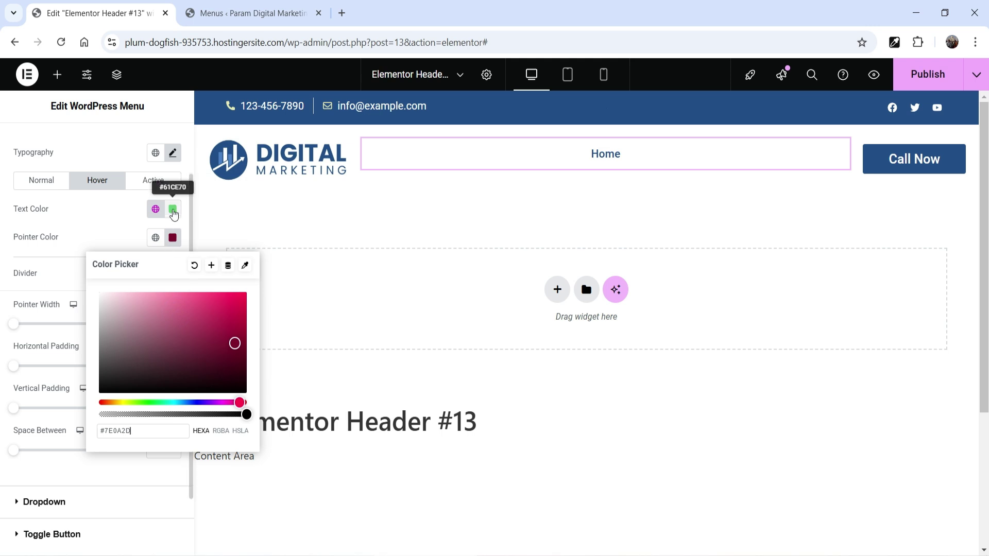
Copy the hover pointer color #7E0A2D and apply it to the menu's hover text color
double_click(151, 431)
key(ctrl+c)
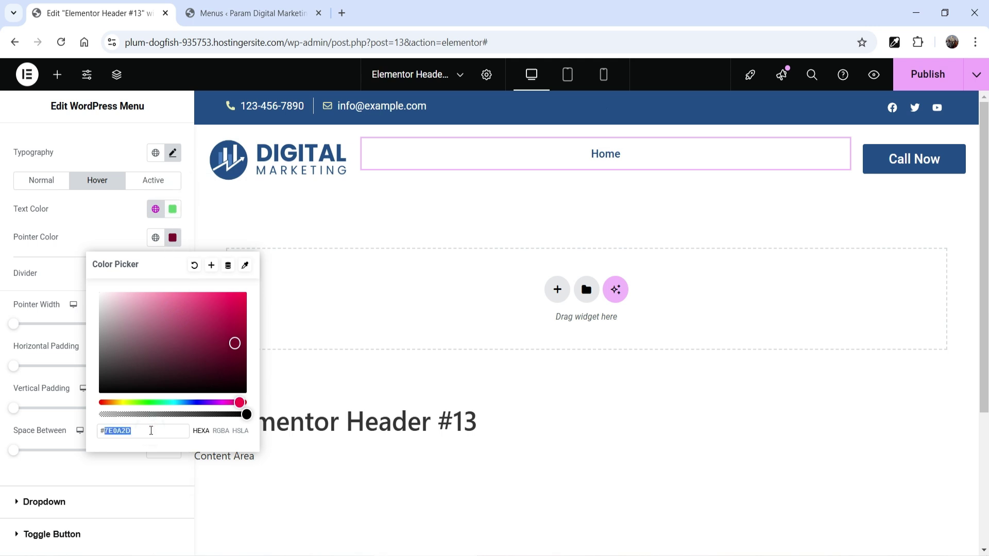
click(172, 208)
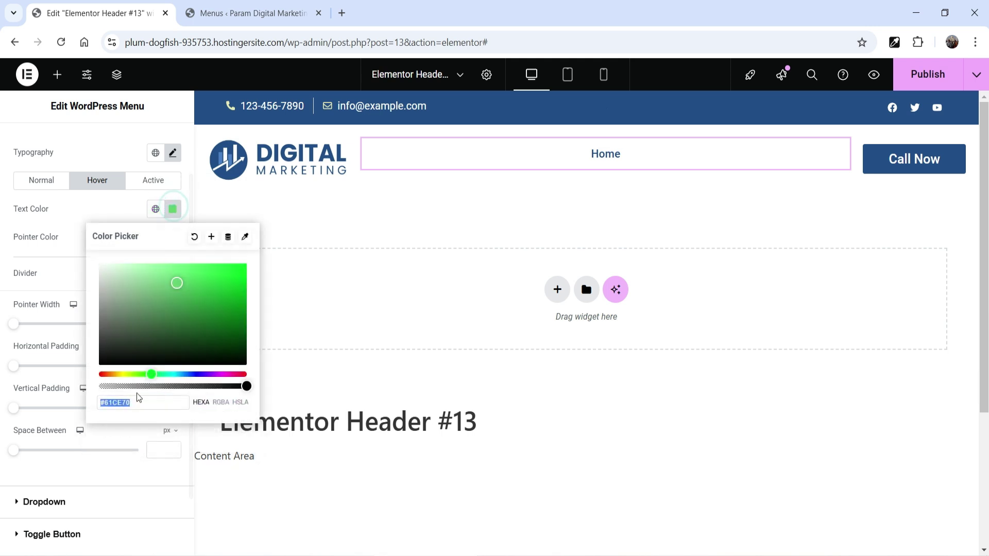
key(ctrl+v)
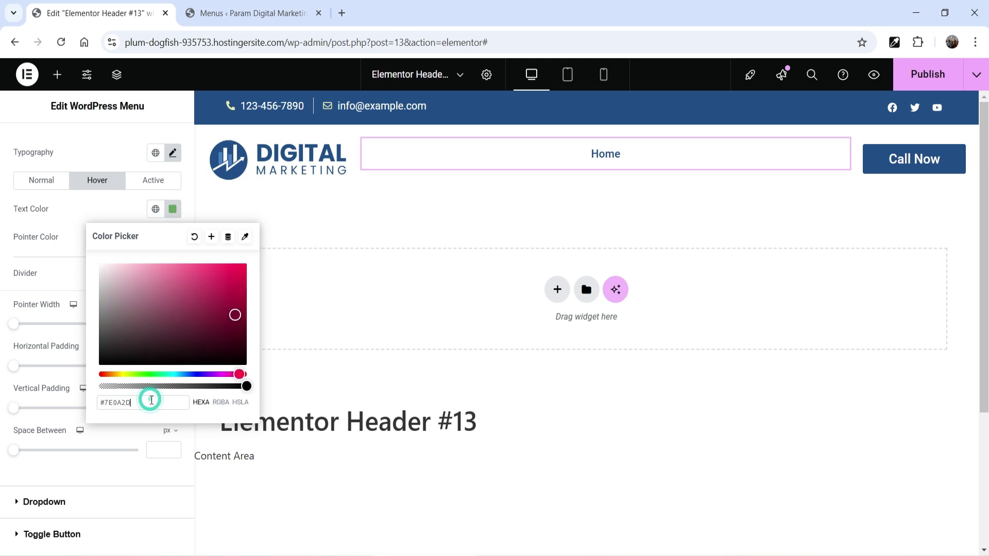
click(69, 273)
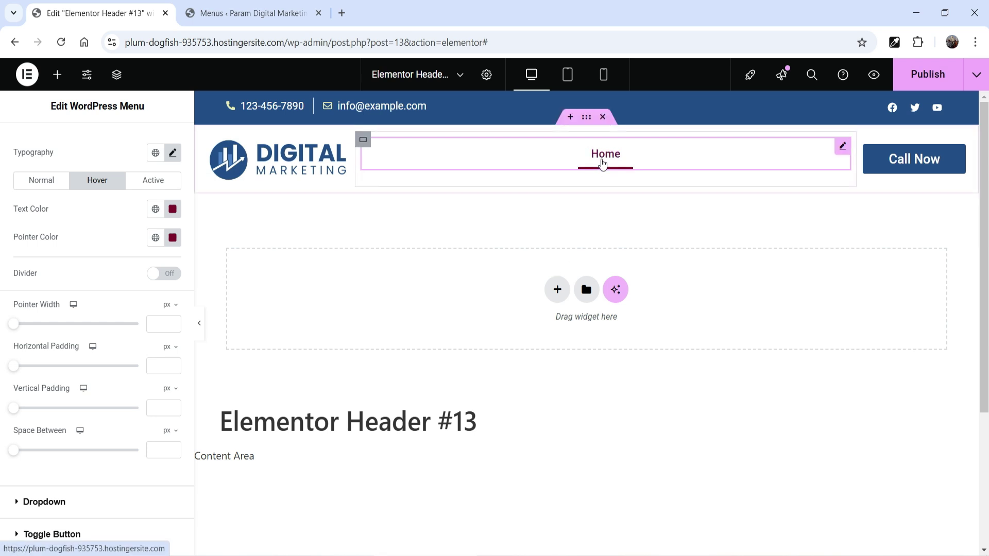
Set the main menu's active pointer color and active text color to #7E0A2D
click(154, 181)
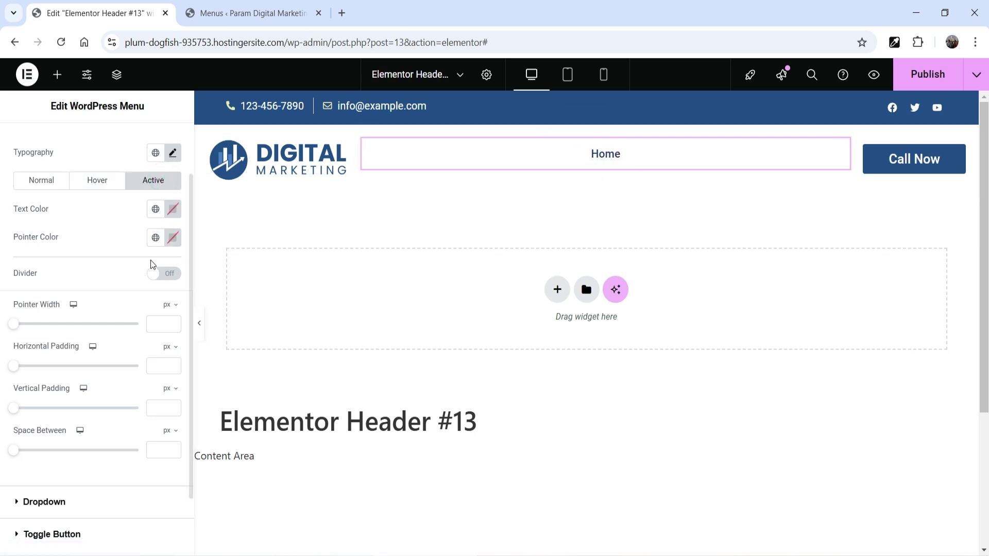
click(172, 237)
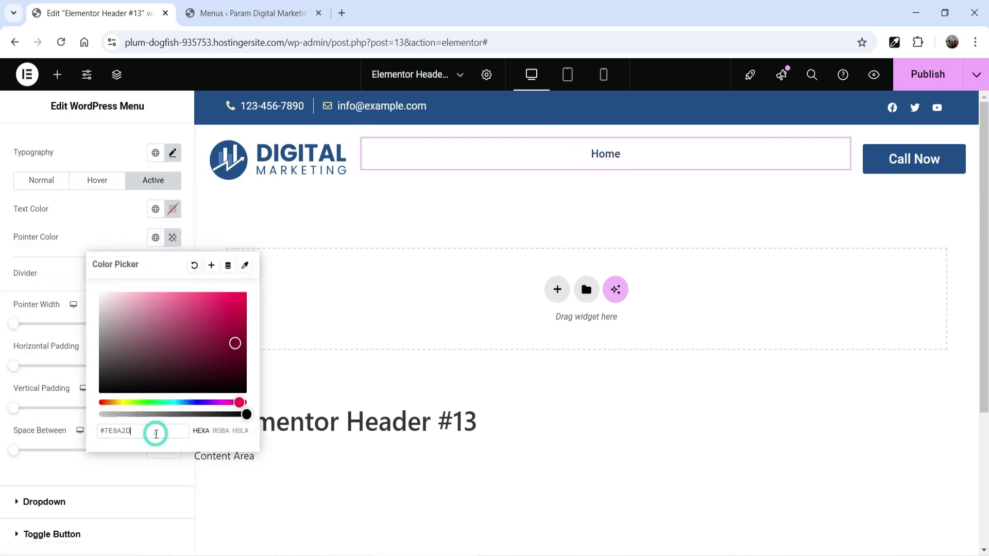
click(172, 208)
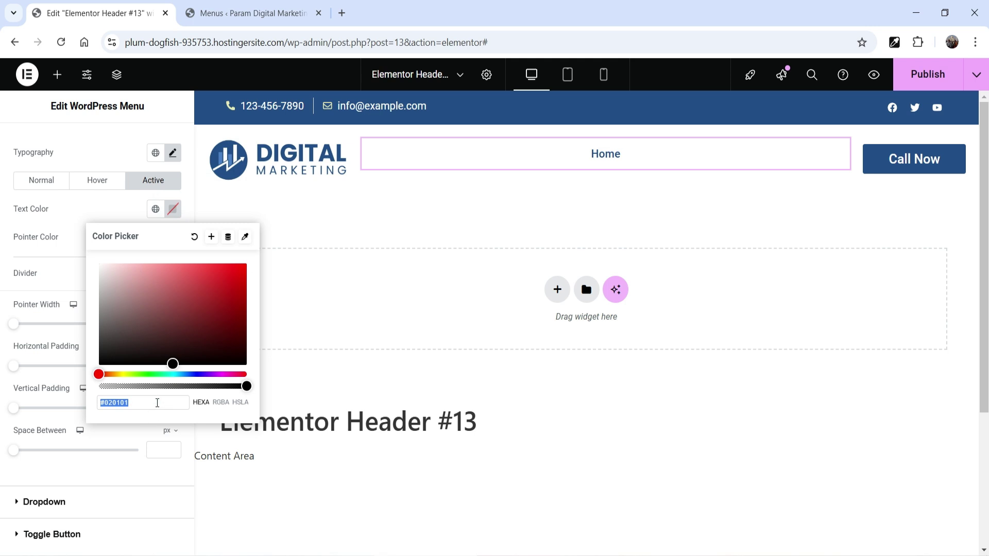
text(#7E0A2D)
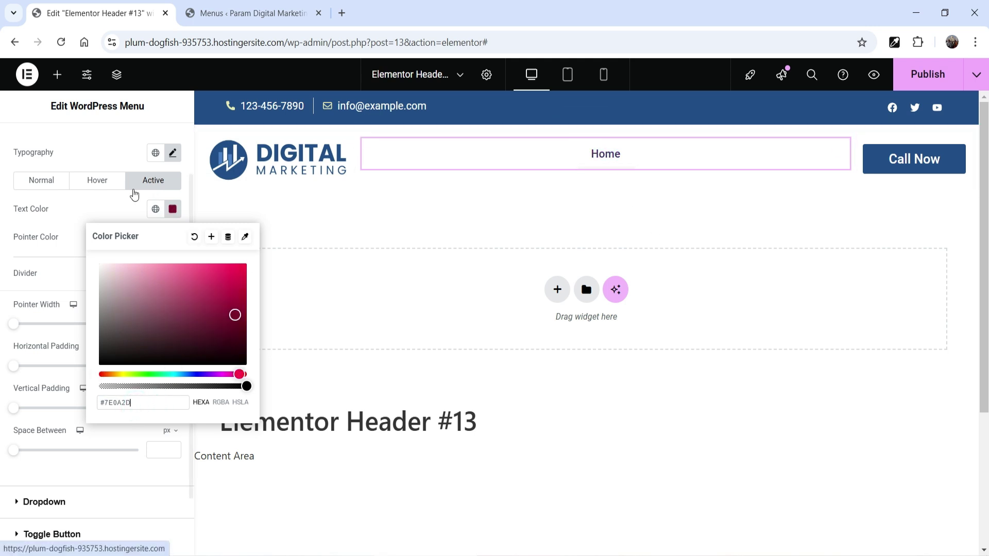
click(132, 194)
Switch to the mobile preview and test opening and closing the hamburger menu
click(605, 77)
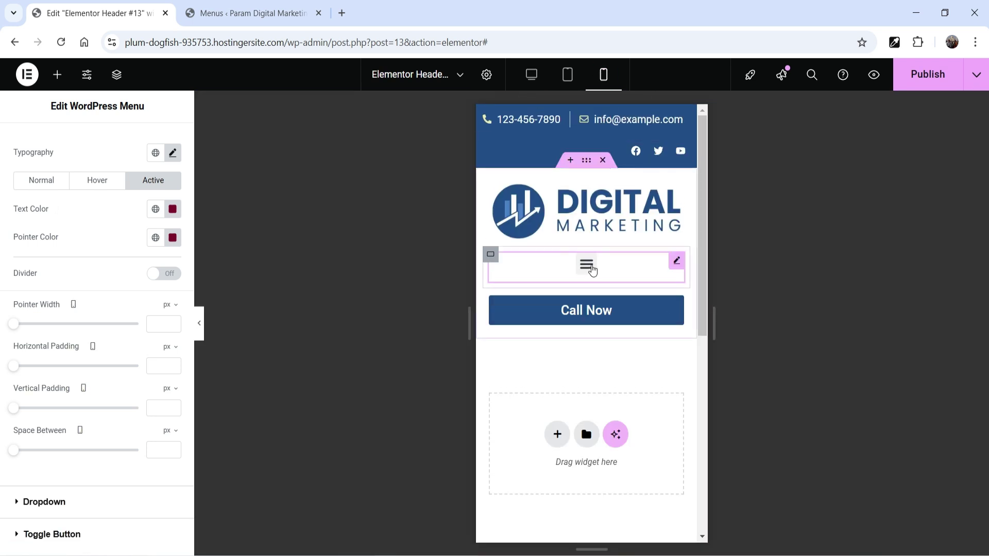
click(585, 271)
click(585, 273)
click(586, 272)
Try right and left alignment for the mobile menu's toggle button, and settle on Center
scroll(56, 217, up, 3)
click(41, 140)
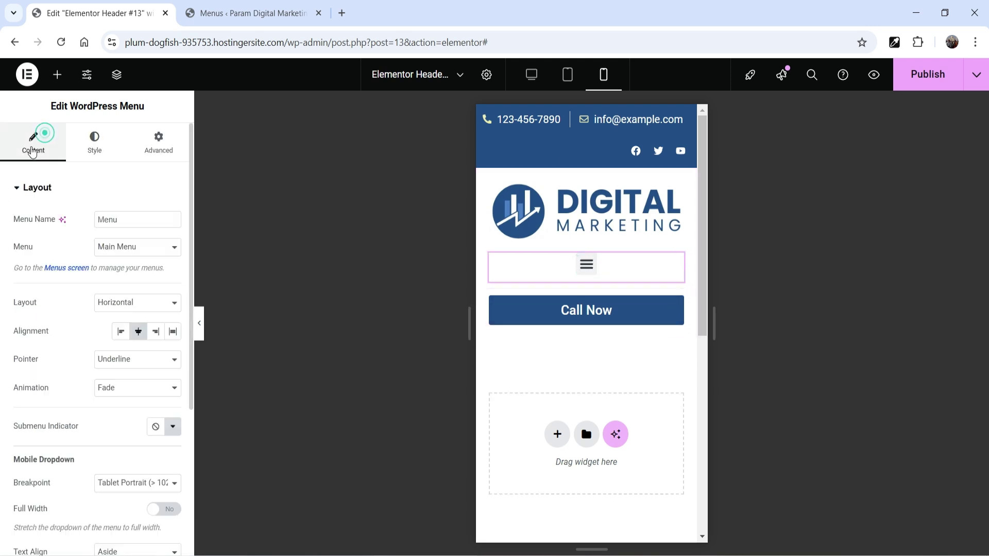
scroll(62, 302, down, 5)
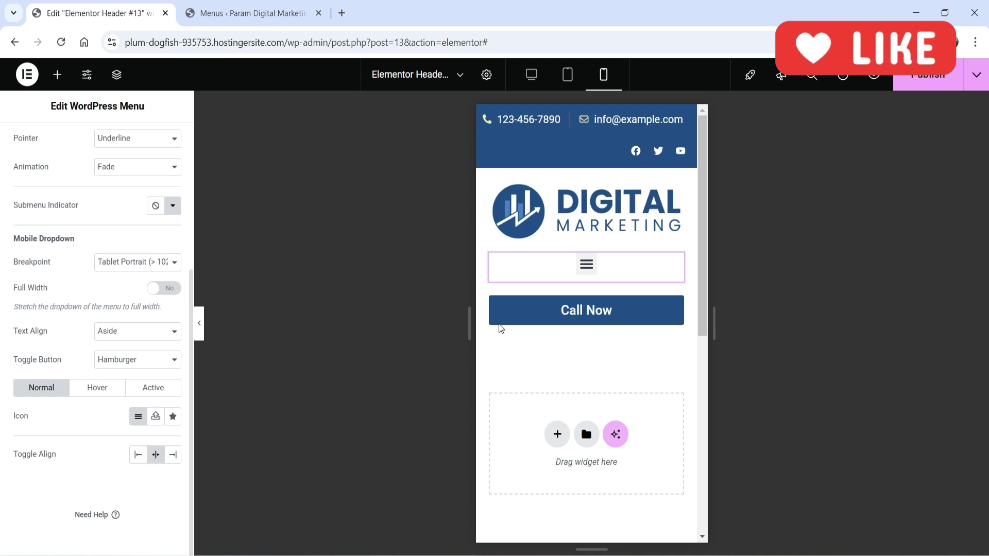
click(173, 455)
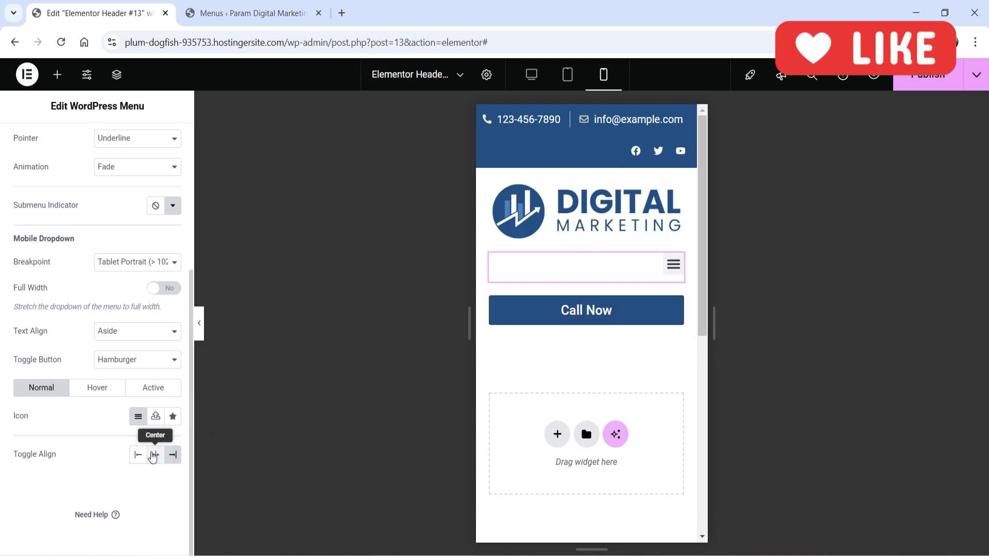
click(135, 455)
click(155, 454)
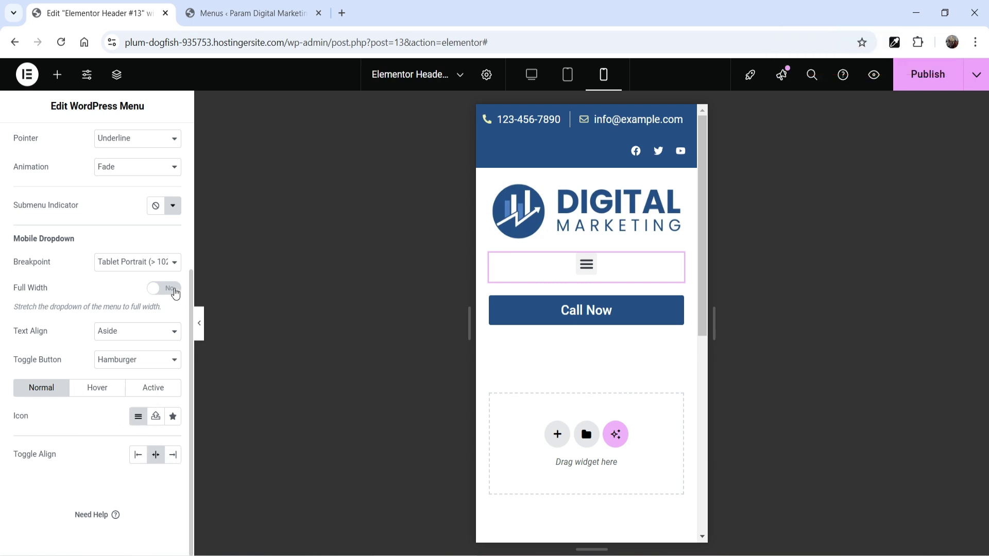
Enable Full Width for the mobile dropdown and test opening and closing the menu
click(175, 289)
click(586, 264)
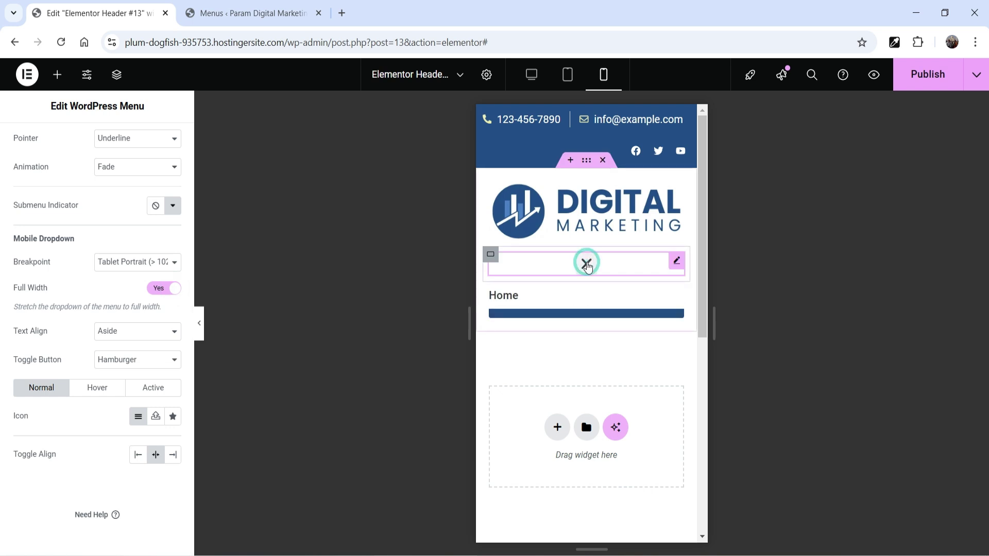
click(587, 265)
click(588, 265)
click(588, 265)
click(587, 265)
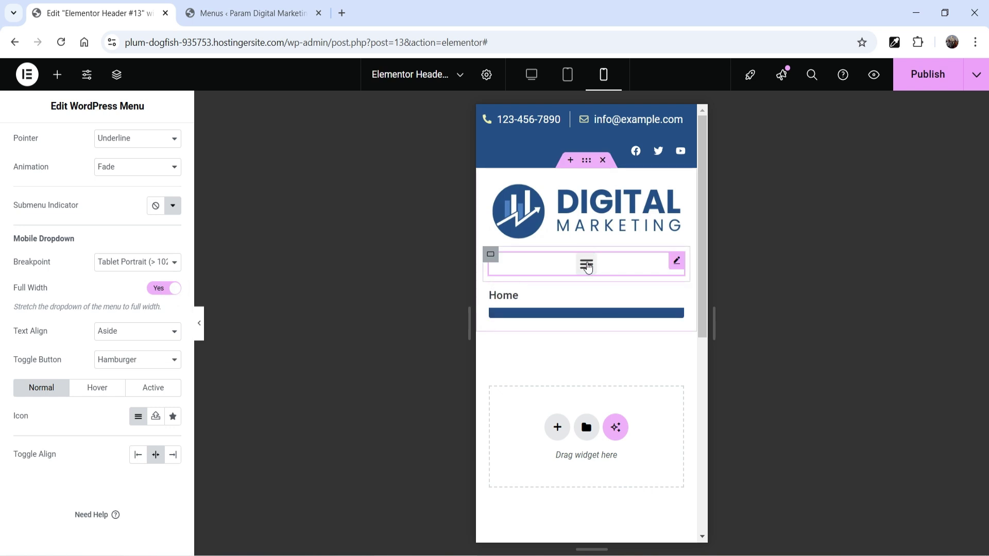
Publish the header changes, open the site's front page in a new tab and reload it to check the header
click(942, 90)
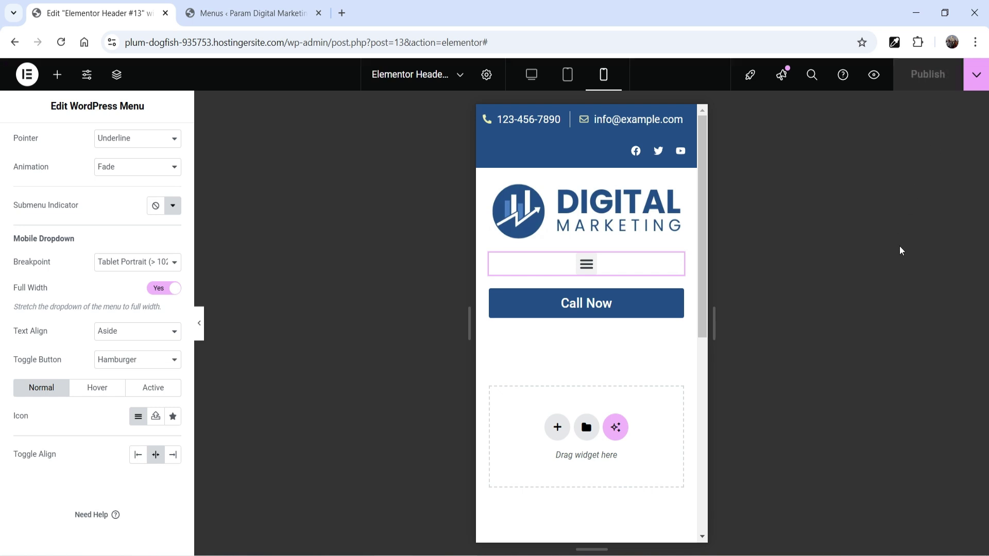
click(229, 14)
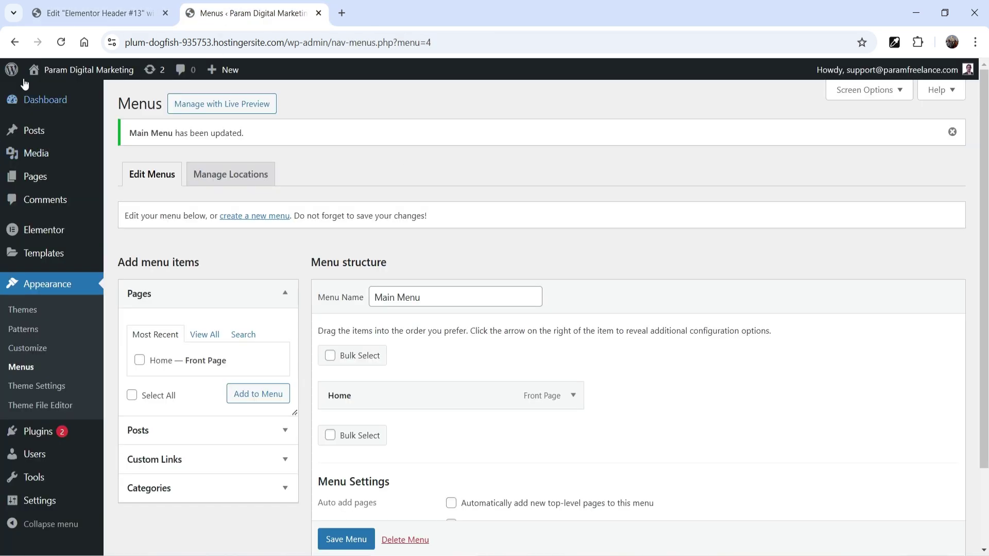
mouse_move(52, 72)
right_click(46, 92)
click(87, 107)
click(398, 14)
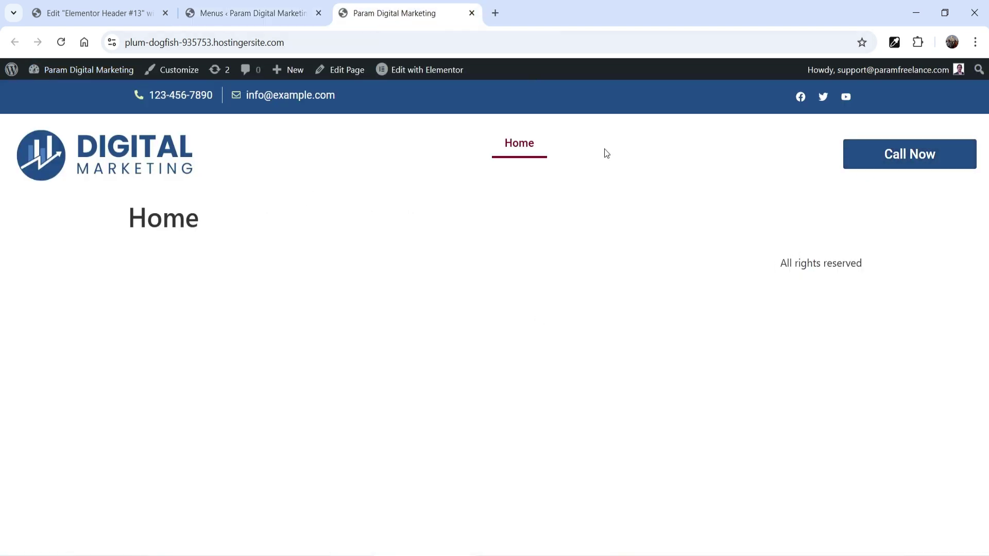
click(61, 41)
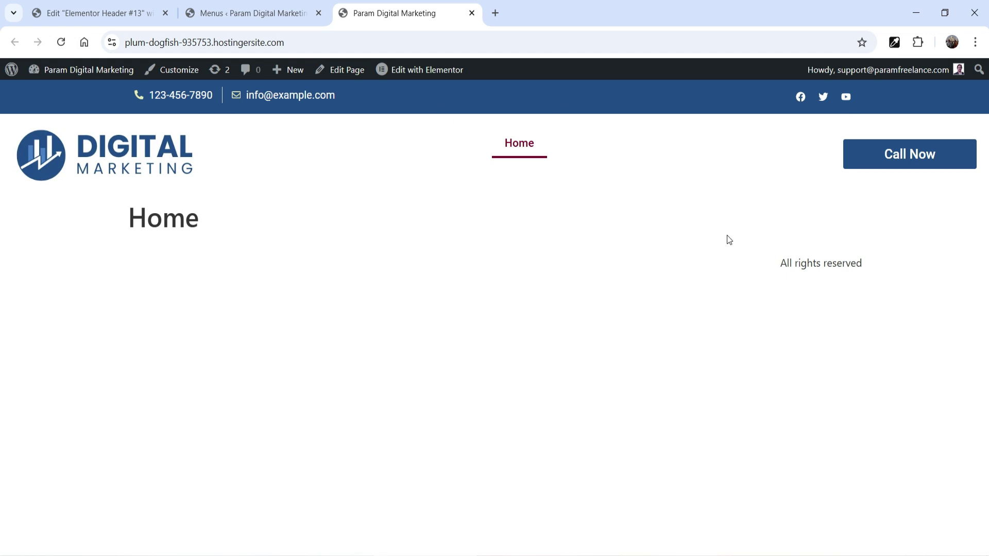